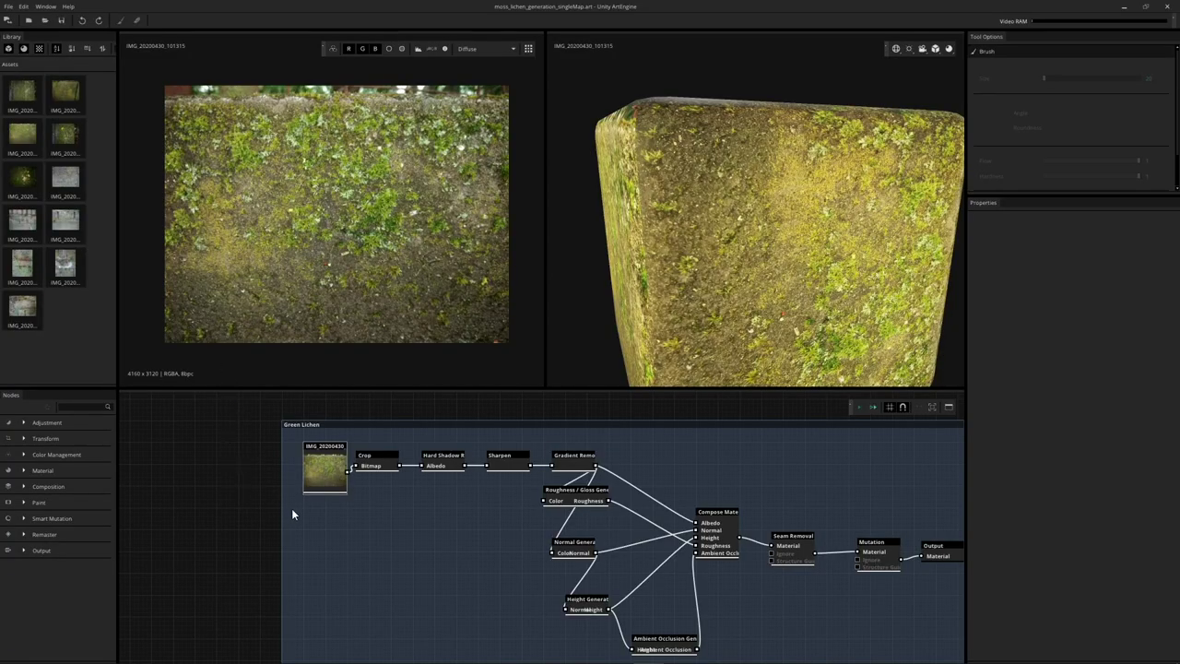
# Fit the whole Green Lichen chain in the graph view and select the IMG source photo node
pyautogui.moveTo(248, 430); pyautogui.dragTo(210, 453, button='middle')
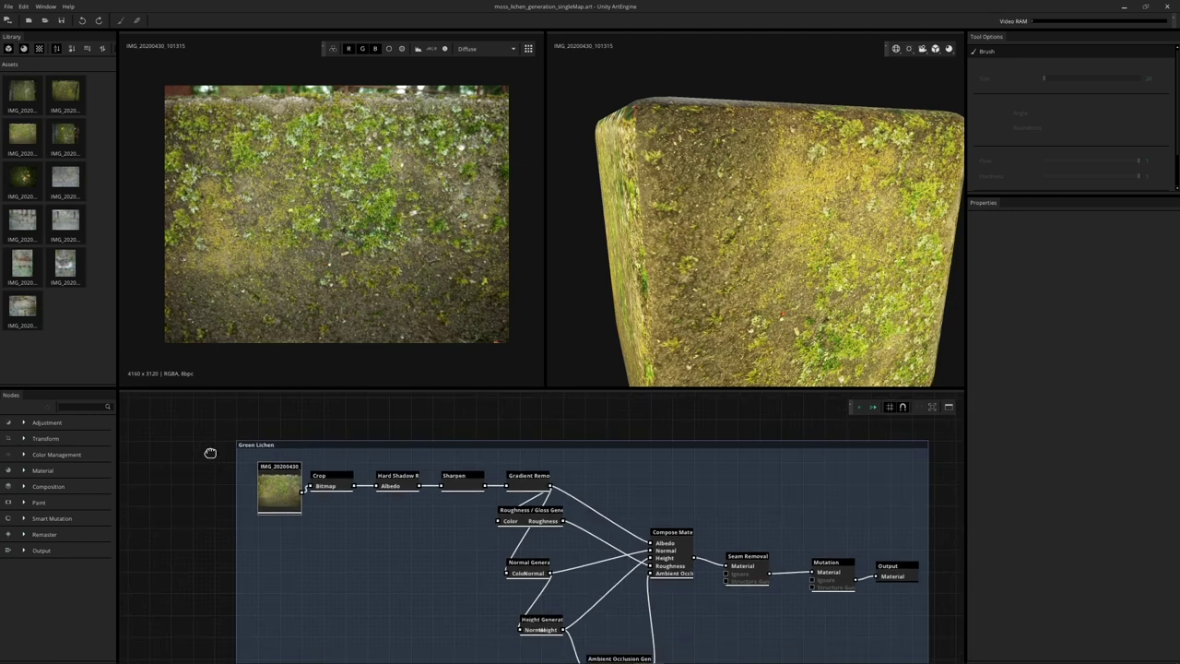
pyautogui.scroll(2, 210, 453)
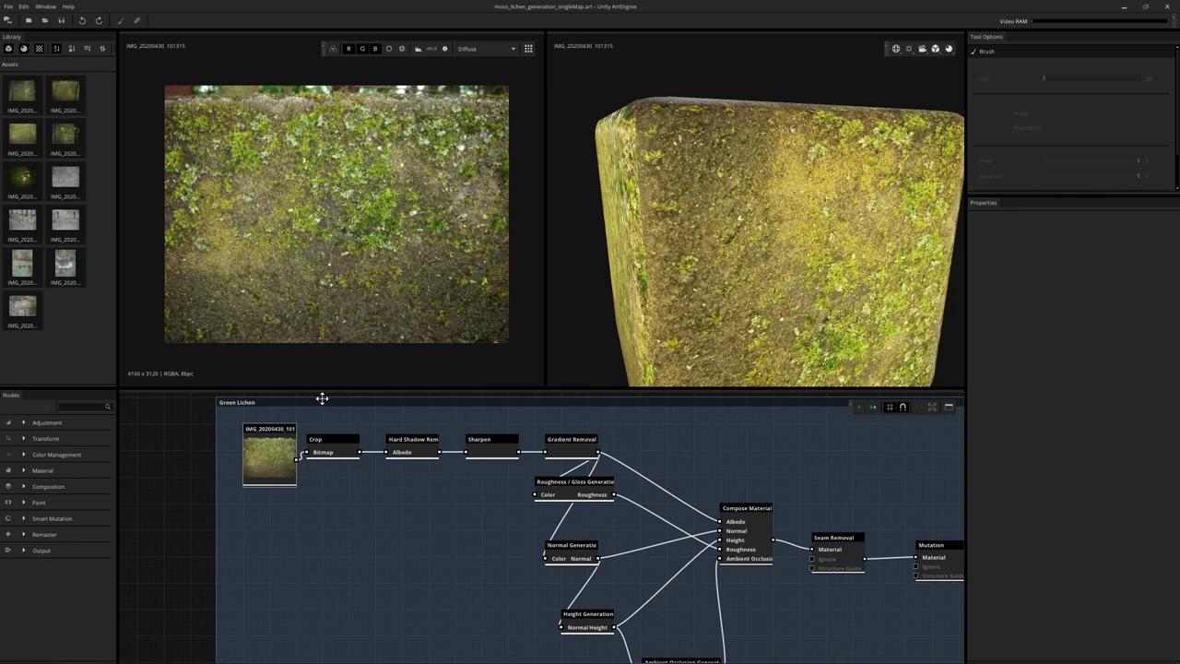
pyautogui.scroll(-4, 319, 424)
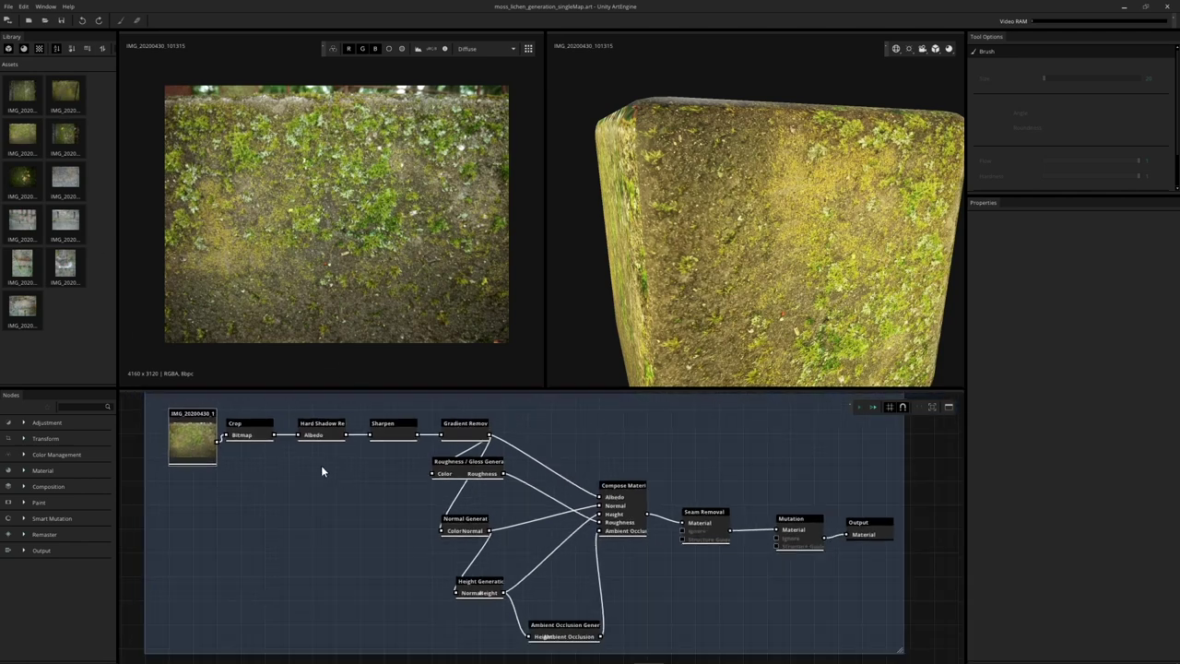
pyautogui.scroll(-2, 184, 447)
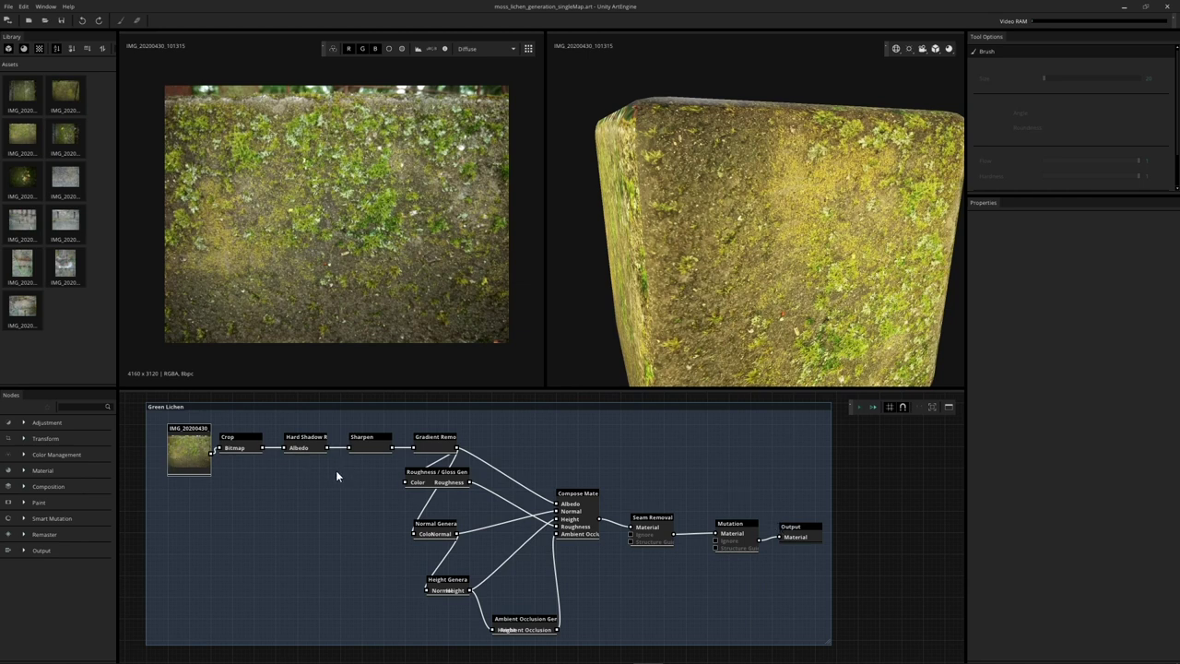
pyautogui.click(191, 450)
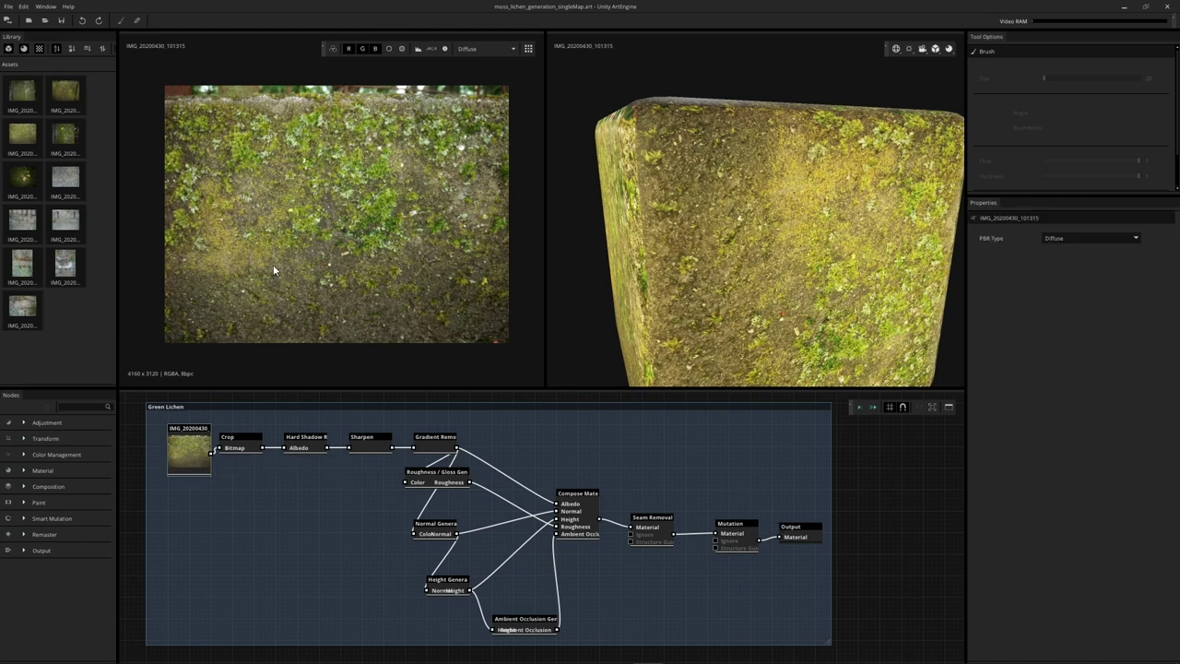
# Preview the Crop, Sharpen and Gradient Removal outputs one after another
pyautogui.click(245, 447)
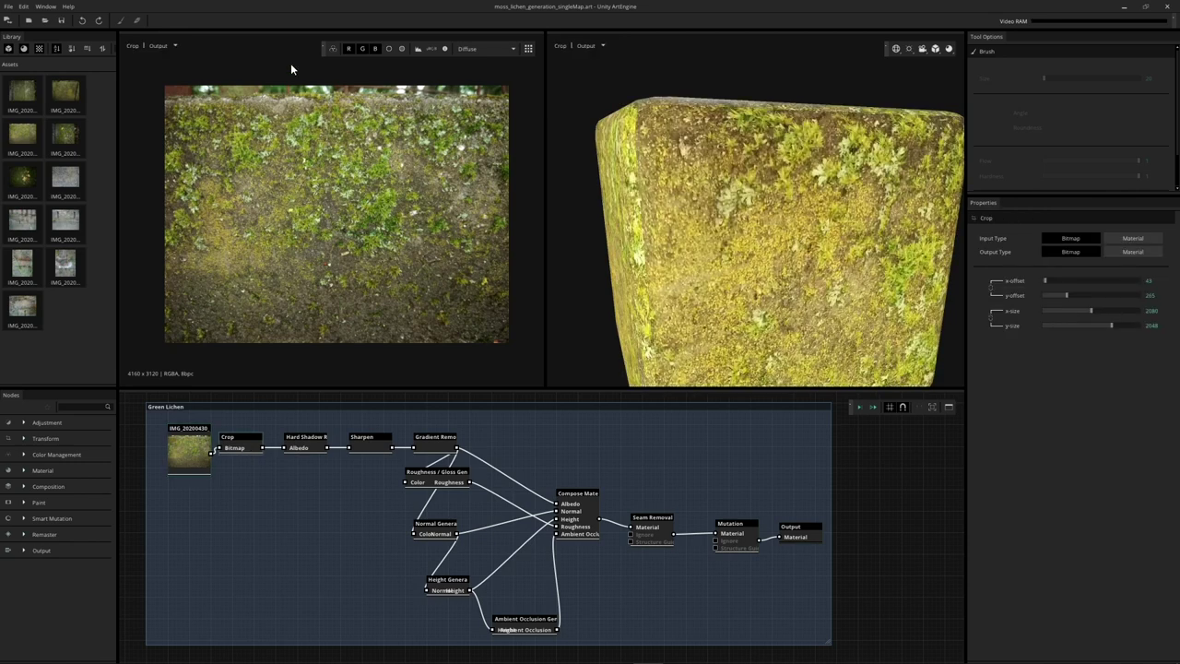
pyautogui.moveTo(291, 231); pyautogui.dragTo(300, 253, button='middle')
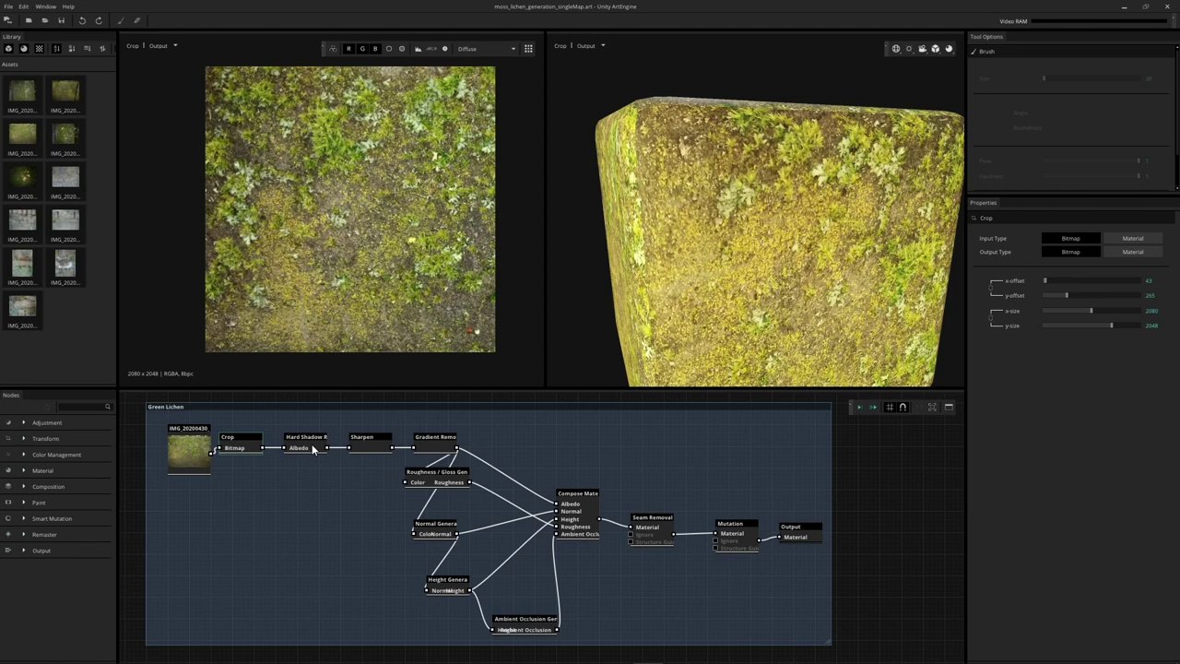
pyautogui.click(386, 447)
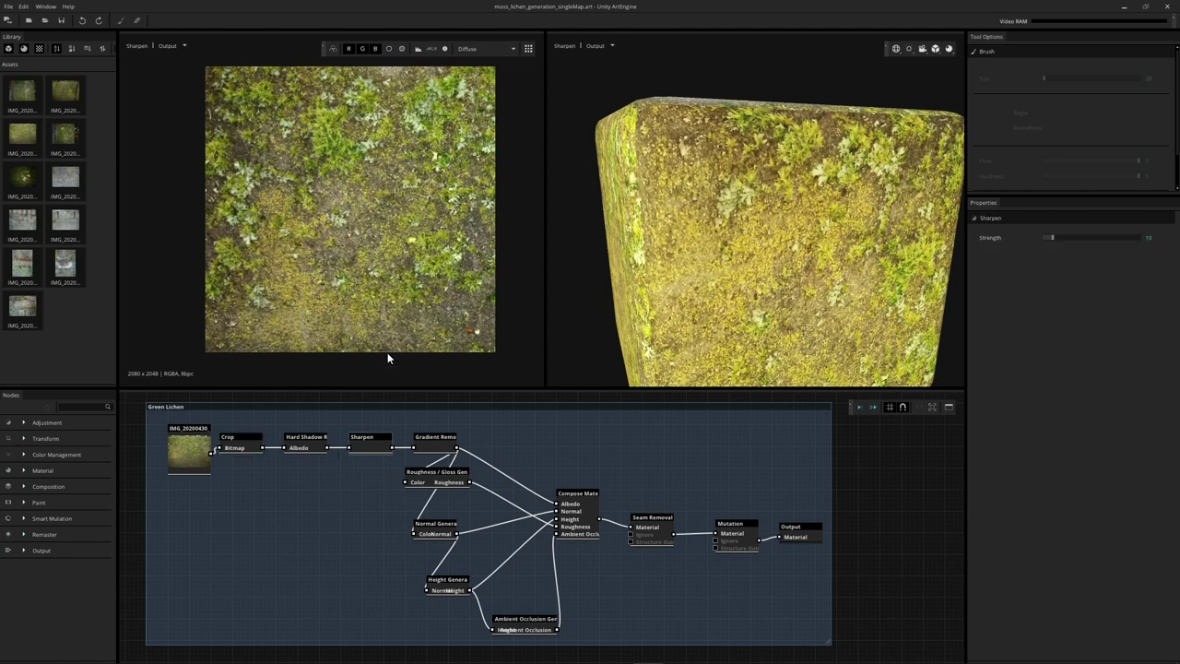
pyautogui.click(442, 446)
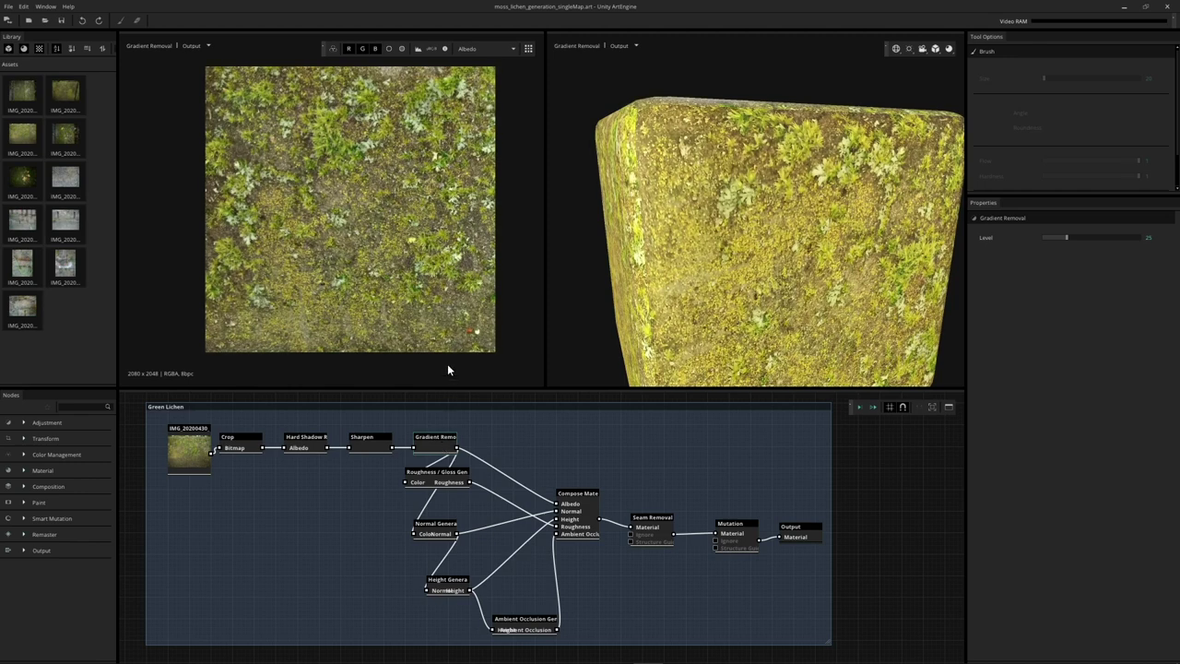
# Tile the Gradient Removal texture in the 2D view and check it for seams
pyautogui.click(529, 48)
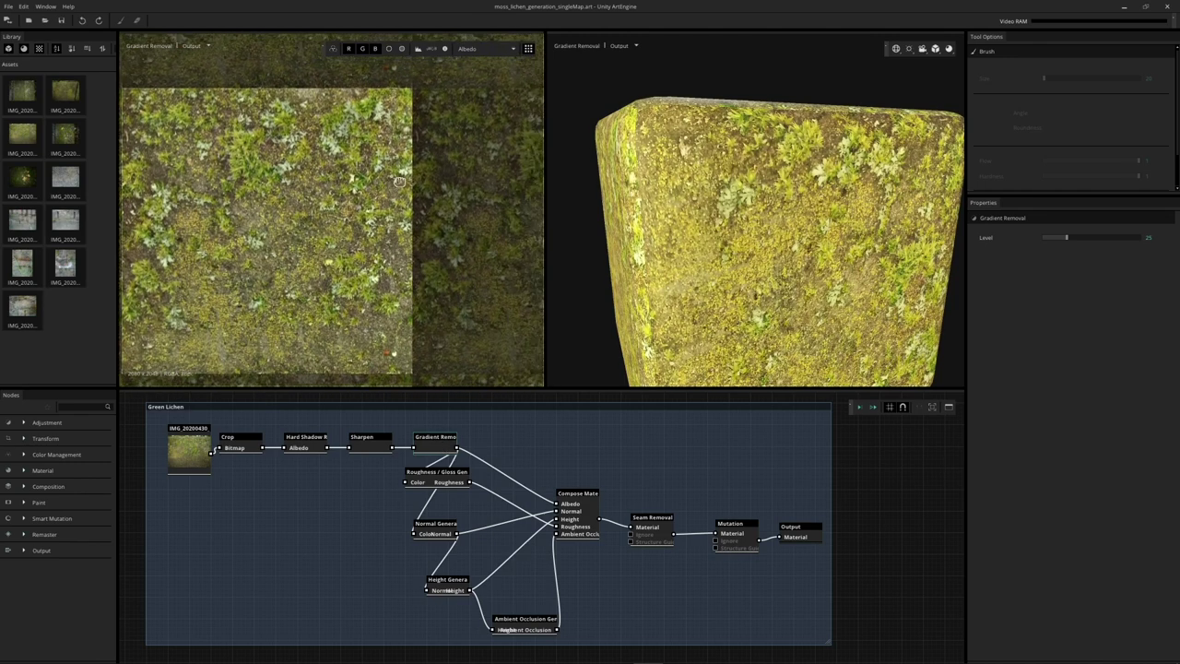
pyautogui.moveTo(472, 232); pyautogui.dragTo(437, 233)
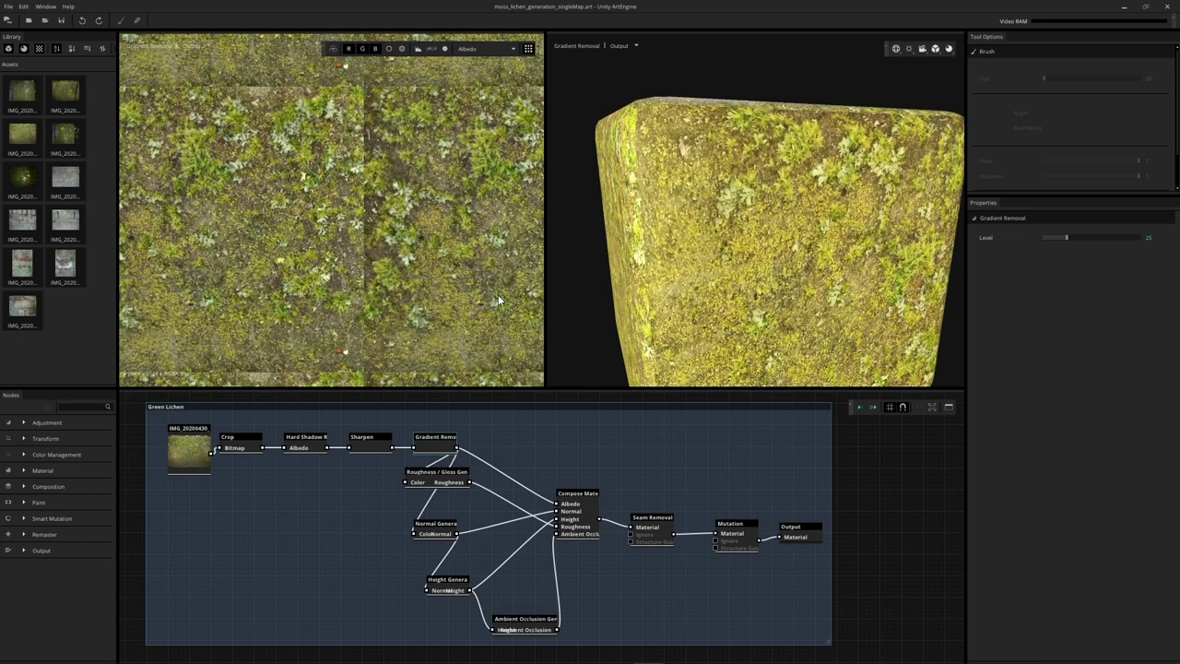
pyautogui.scroll(-3, 498, 294)
pyautogui.scroll(-2, 448, 242)
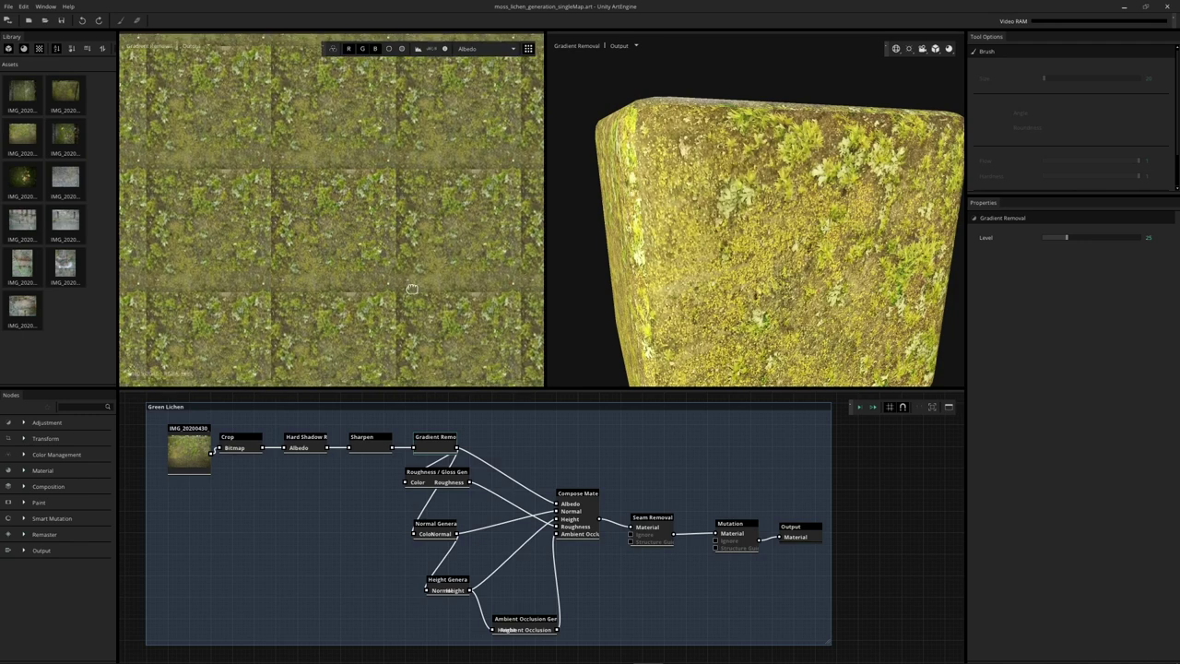
# Return to a single tile, then show Compose Material's inputs and the generated height map
pyautogui.click(527, 47)
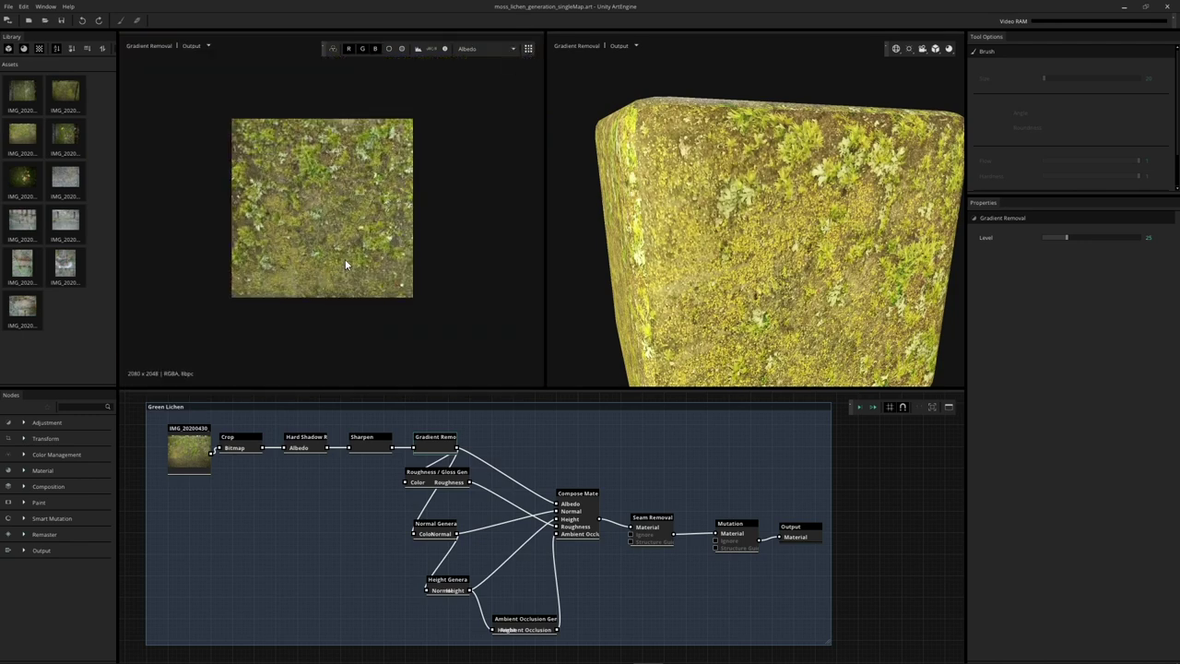
pyautogui.scroll(2, 345, 263)
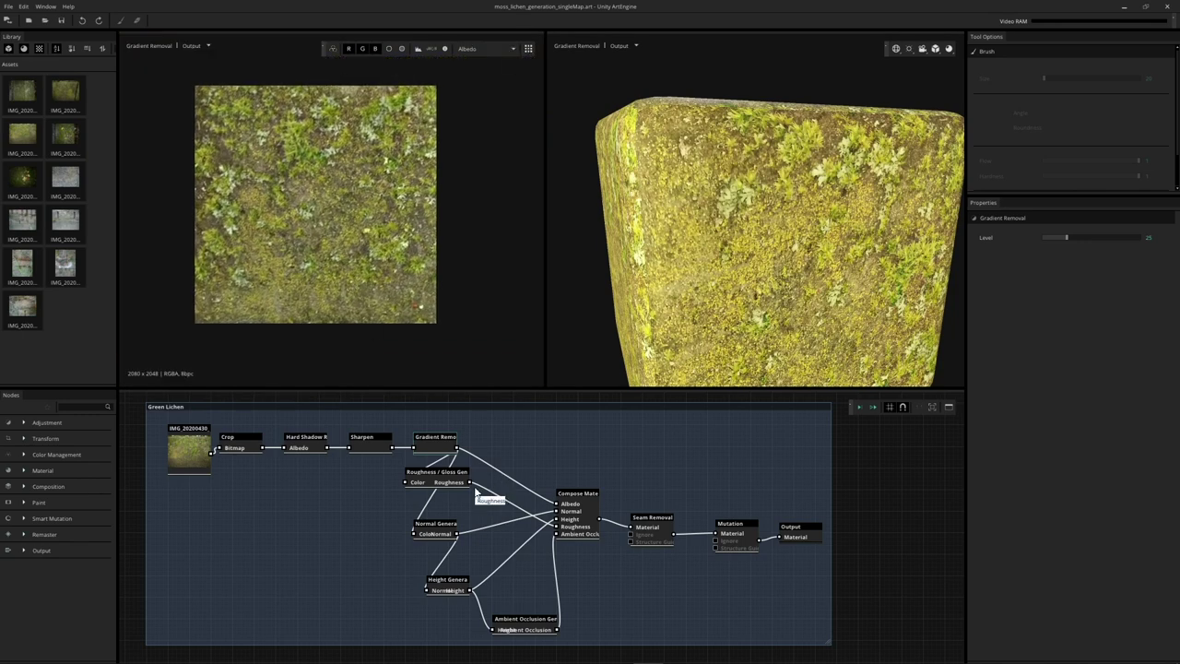
pyautogui.moveTo(478, 496); pyautogui.dragTo(389, 475, button='middle')
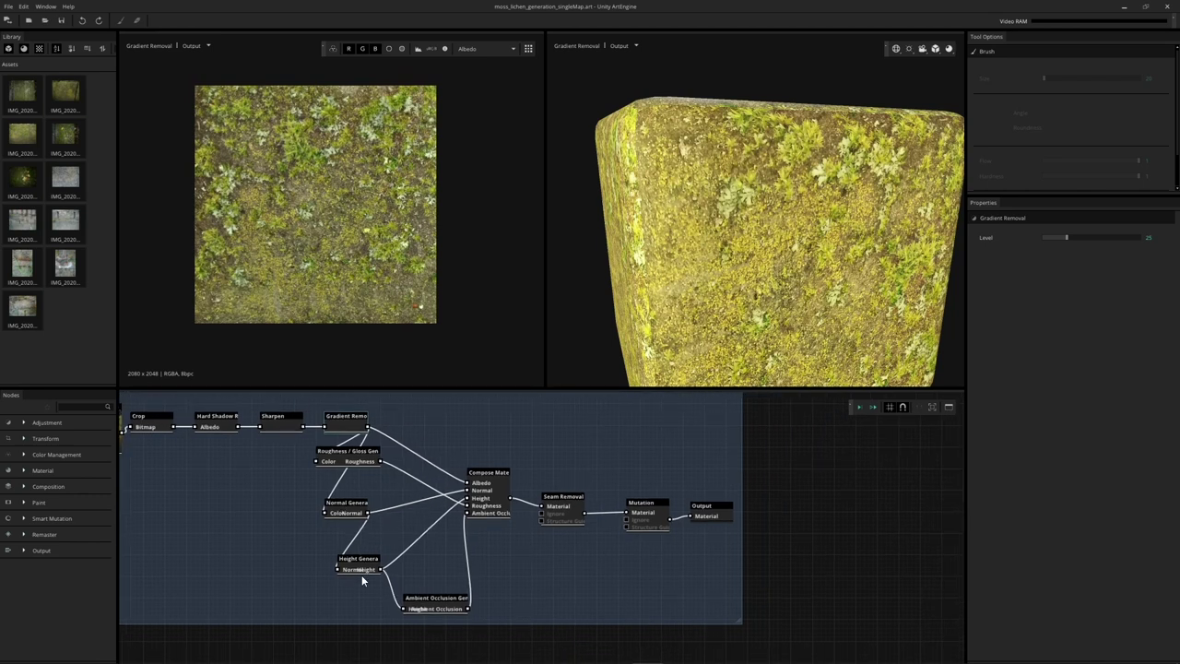
pyautogui.click(487, 481)
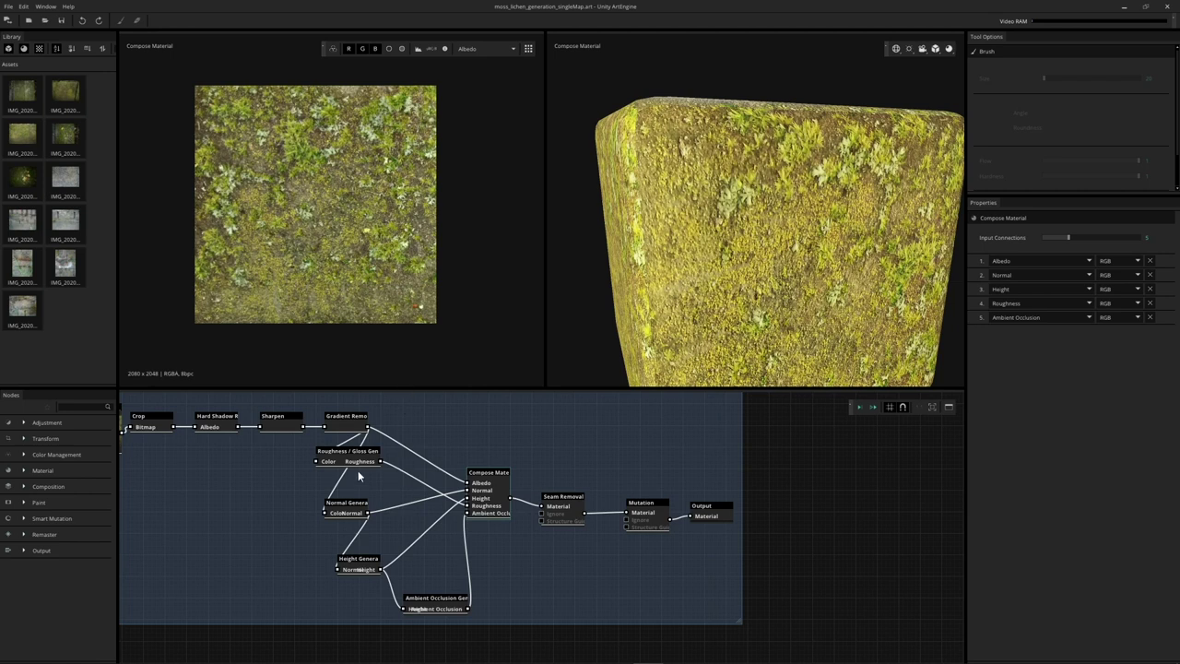
pyautogui.click(361, 570)
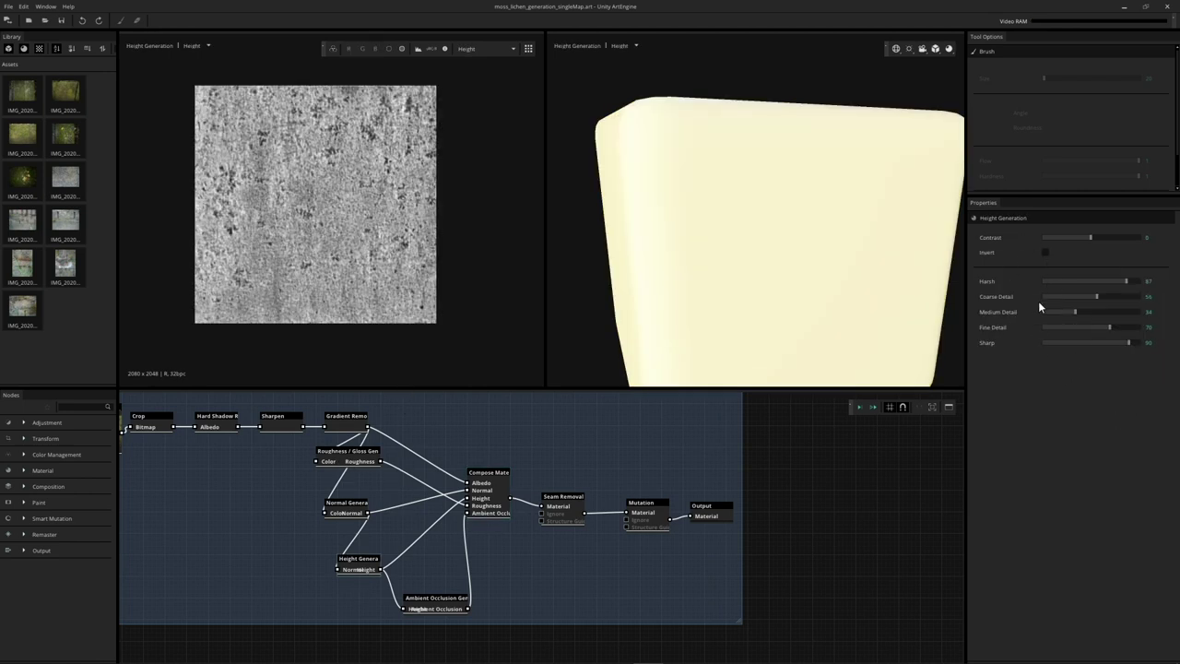
# Show the Compose Material result's Albedo channel tiled in the 2D view
pyautogui.moveTo(380, 147)
pyautogui.mouseDown(button='middle')
pyautogui.moveTo(385, 185)
pyautogui.moveTo(385, 168)
pyautogui.mouseUp(button='middle')
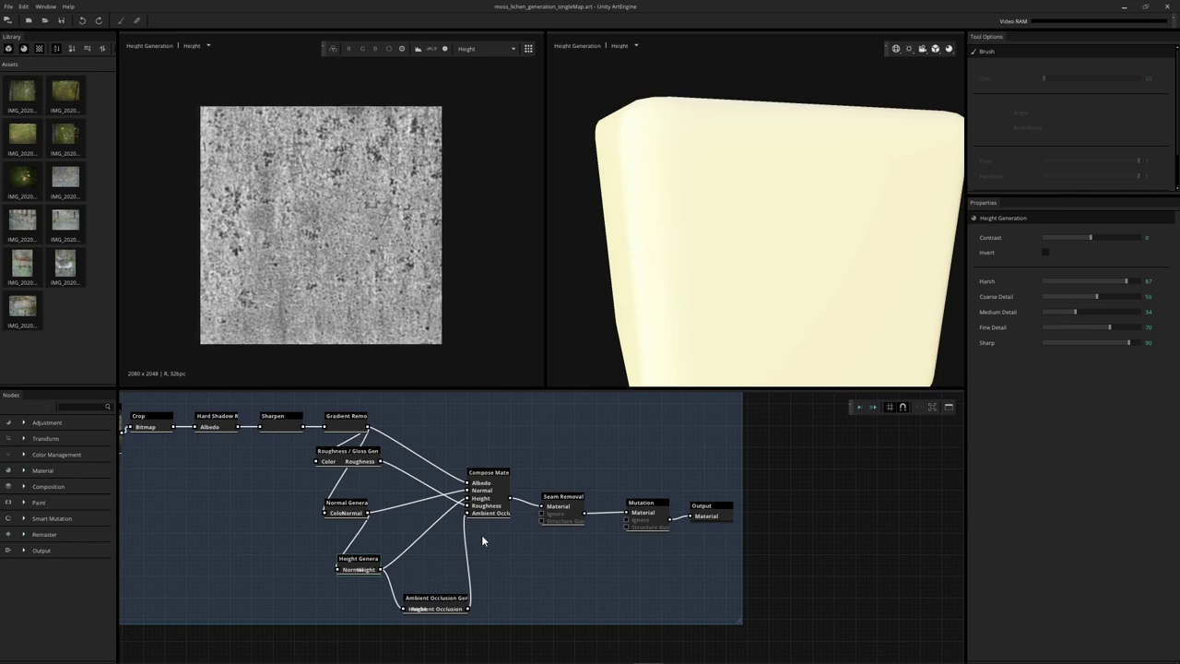
pyautogui.click(501, 481)
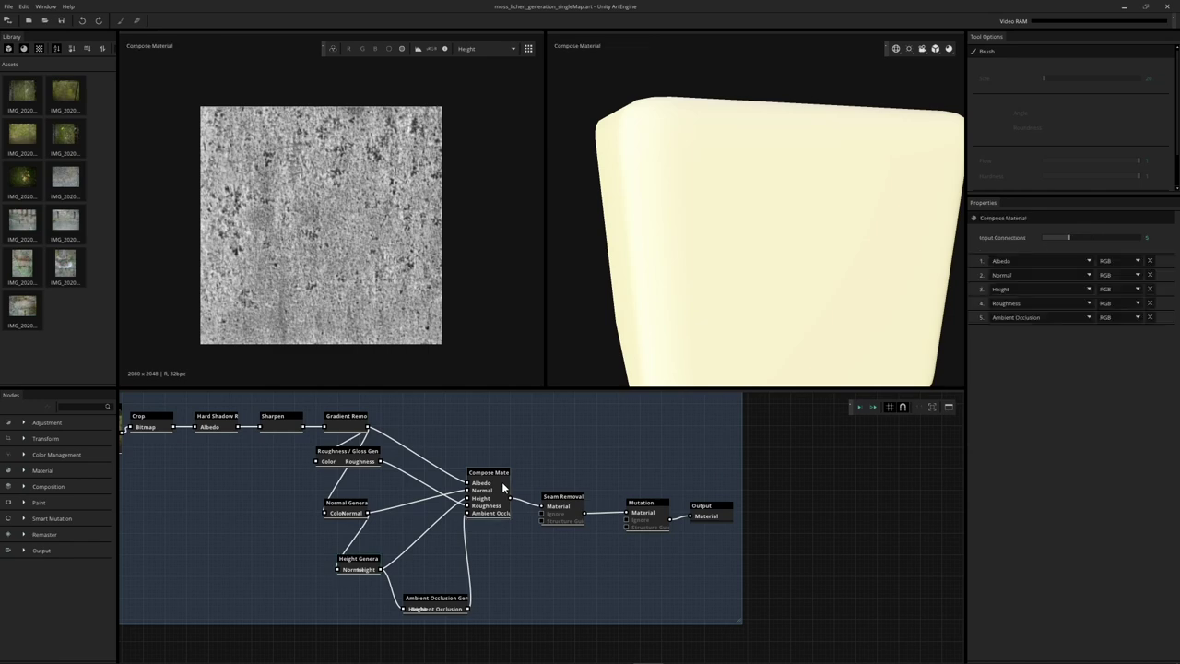
pyautogui.click(501, 49)
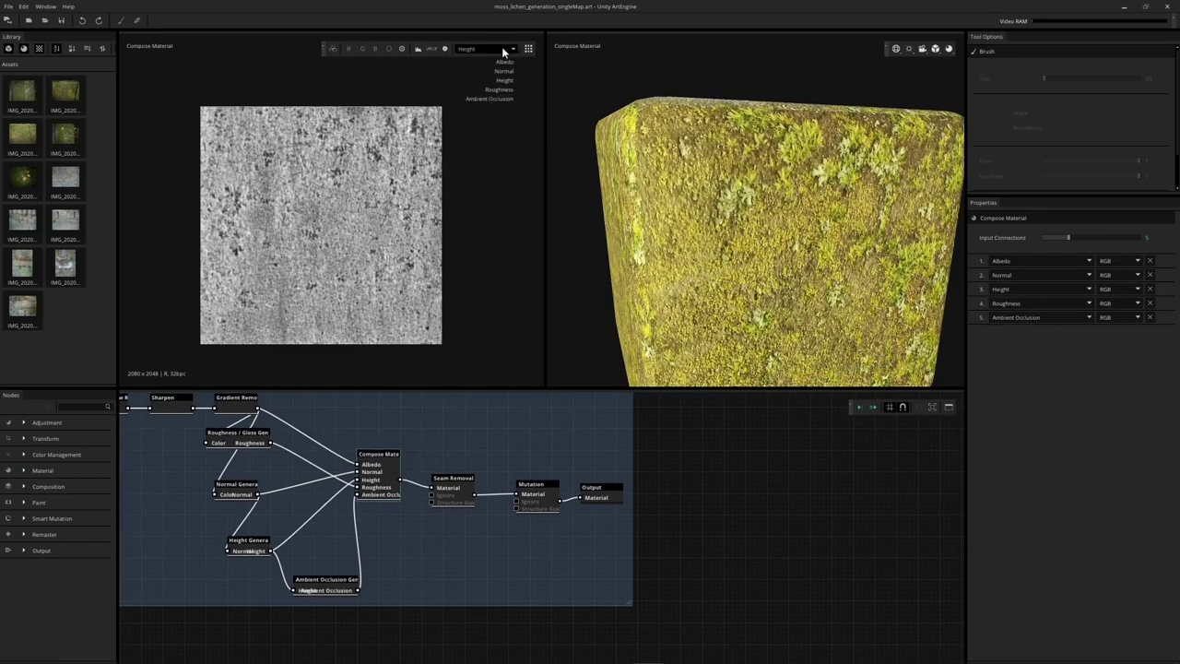
pyautogui.click(501, 62)
pyautogui.click(528, 48)
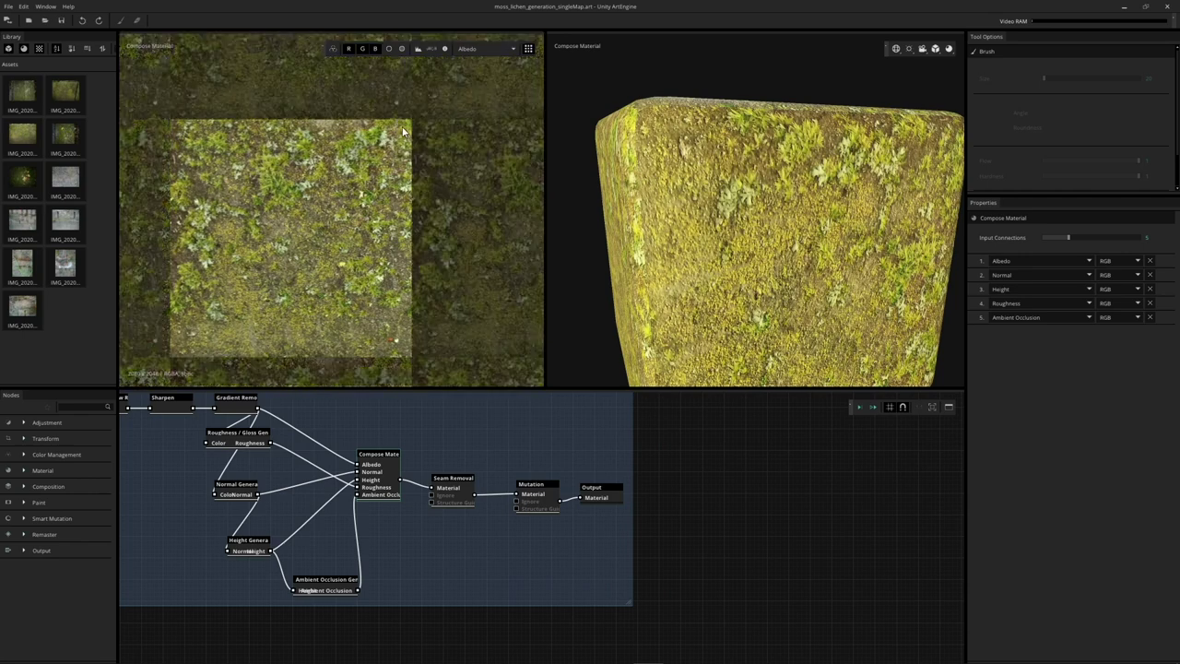
# Preview the Seam Removal result and the enlarged Mutation output
pyautogui.click(456, 488)
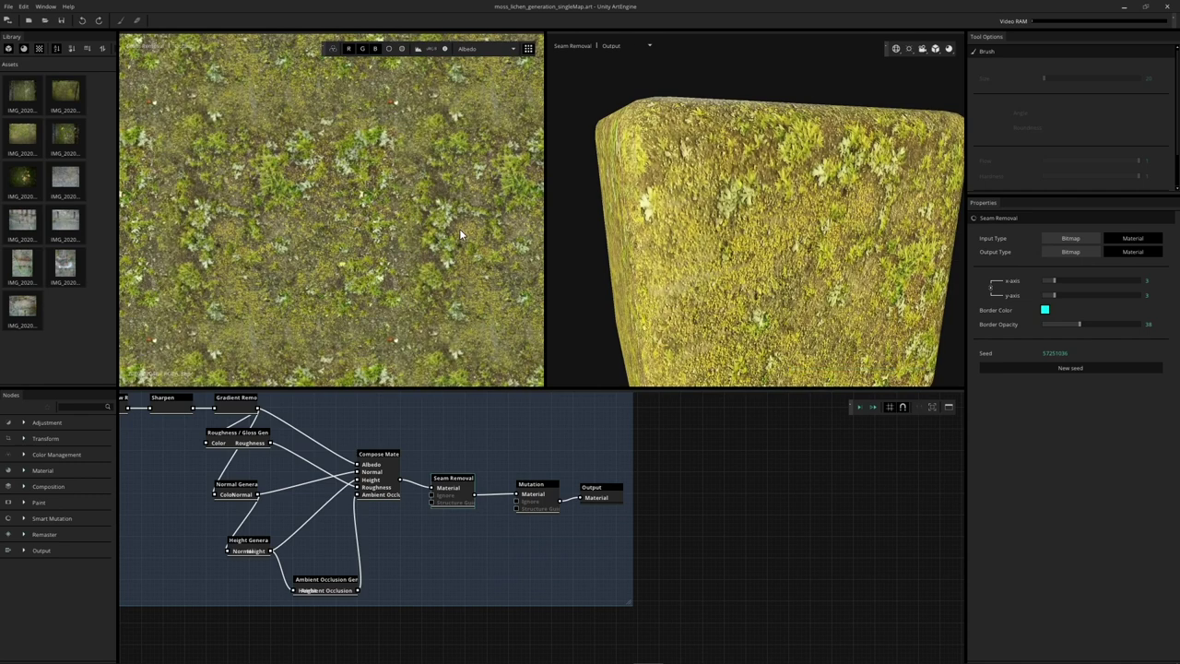
pyautogui.scroll(-3, 387, 229)
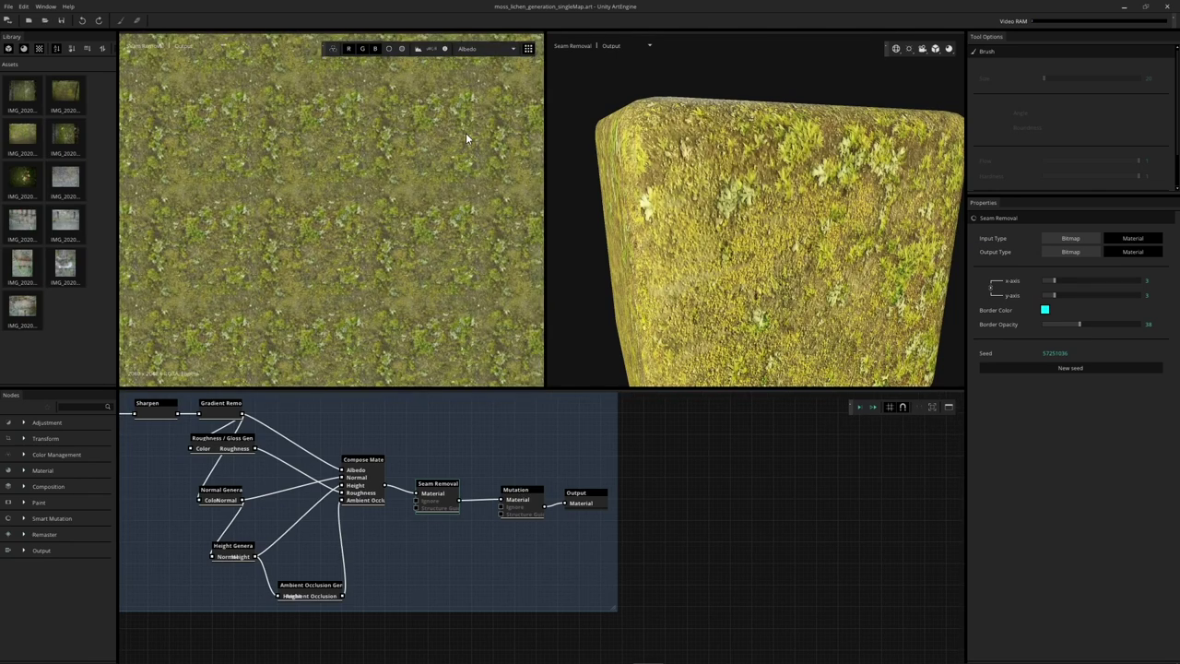
pyautogui.click(521, 498)
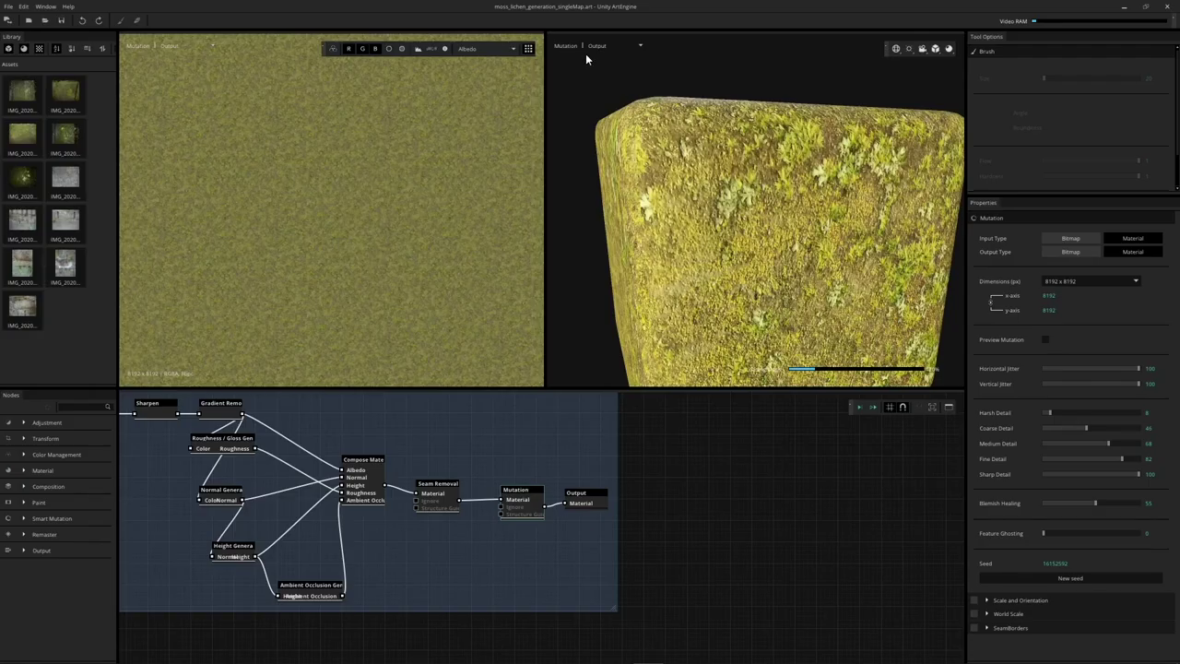
pyautogui.click(528, 48)
pyautogui.scroll(2, 248, 300)
pyautogui.scroll(2, 247, 299)
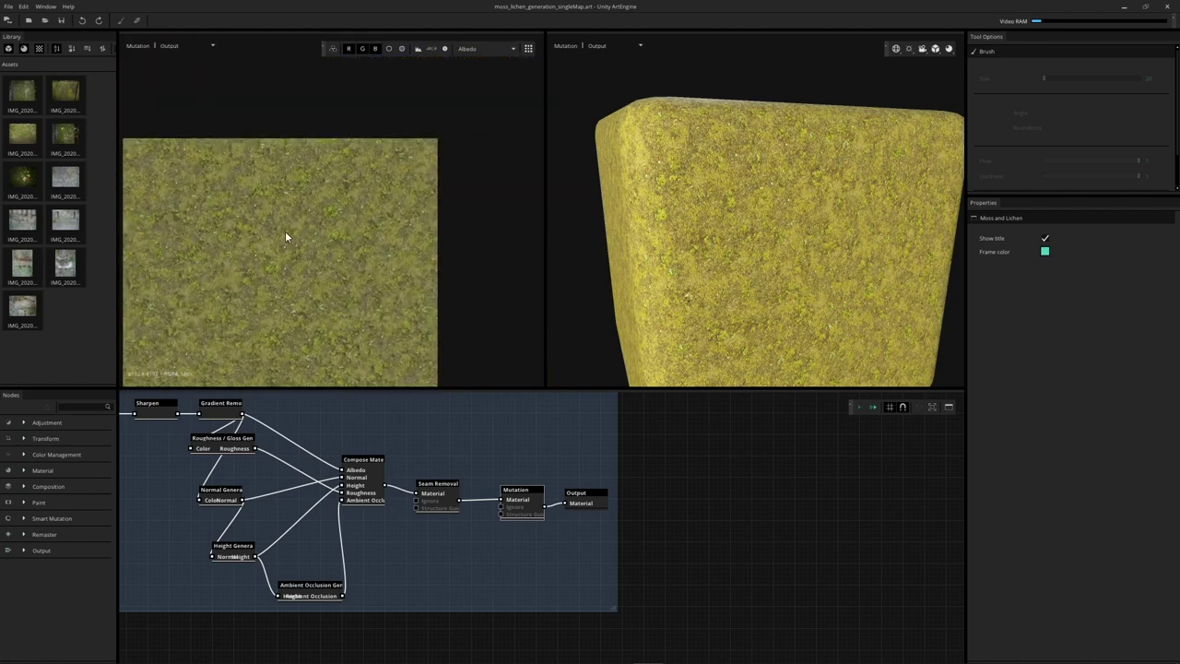
pyautogui.moveTo(285, 237); pyautogui.dragTo(321, 219, button='middle')
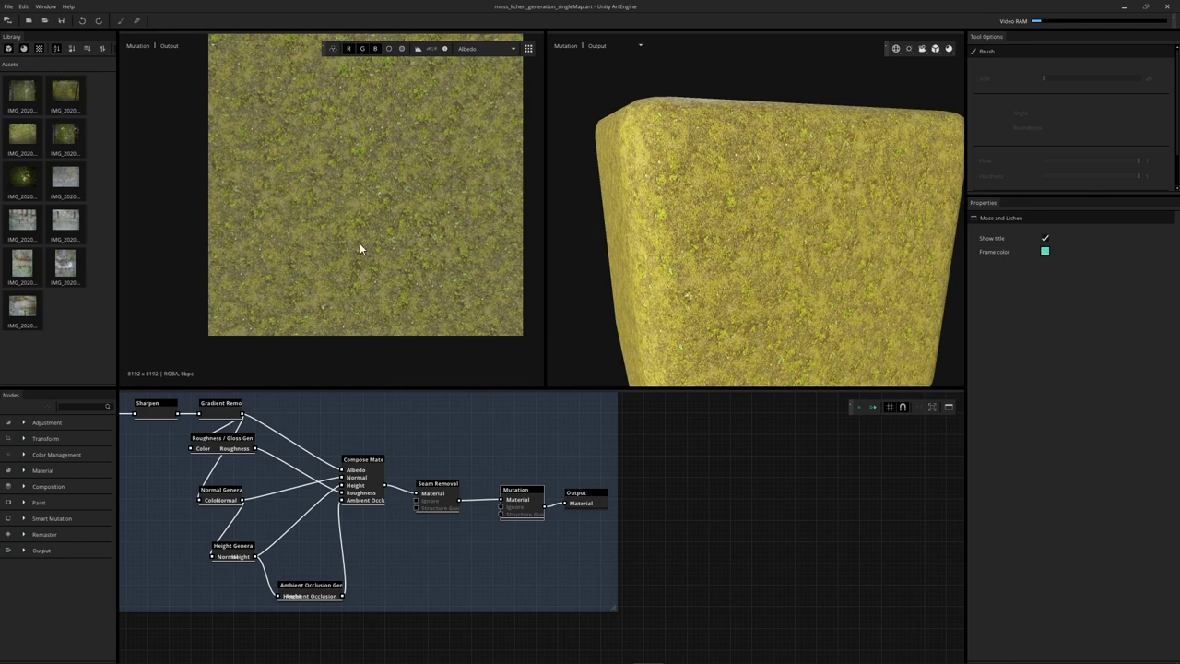
pyautogui.press('space')
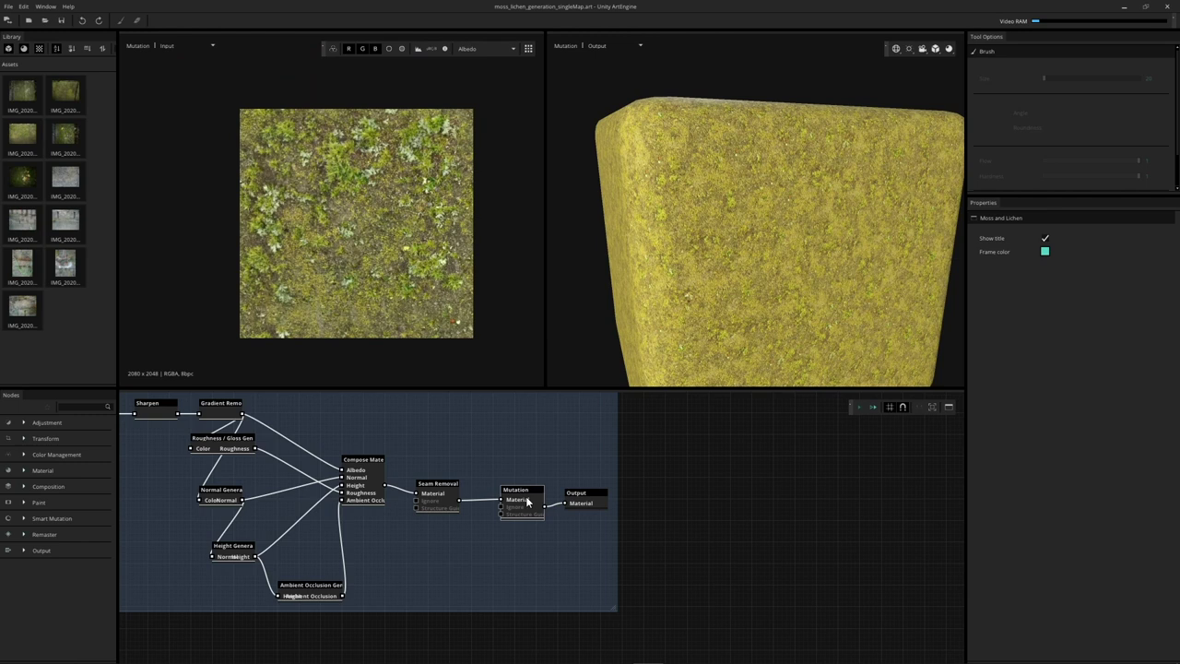
pyautogui.click(526, 502)
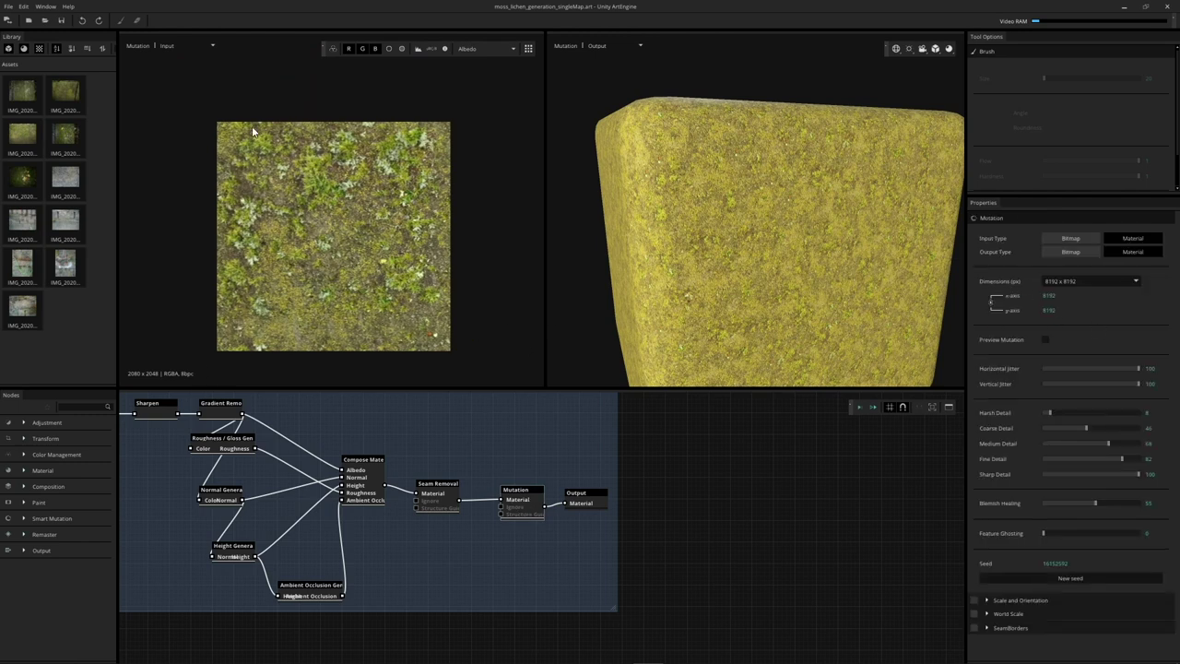
pyautogui.moveTo(347, 244); pyautogui.dragTo(329, 245, button='middle')
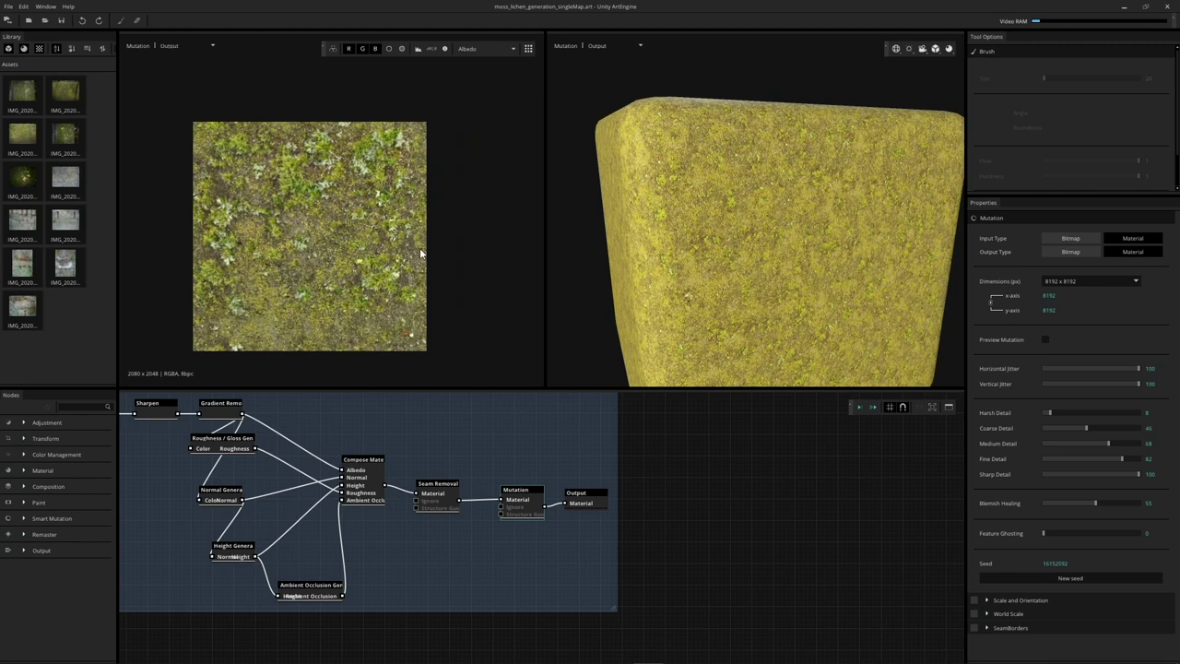
pyautogui.moveTo(295, 300); pyautogui.dragTo(245, 342, button='middle')
pyautogui.scroll(3, 337, 279)
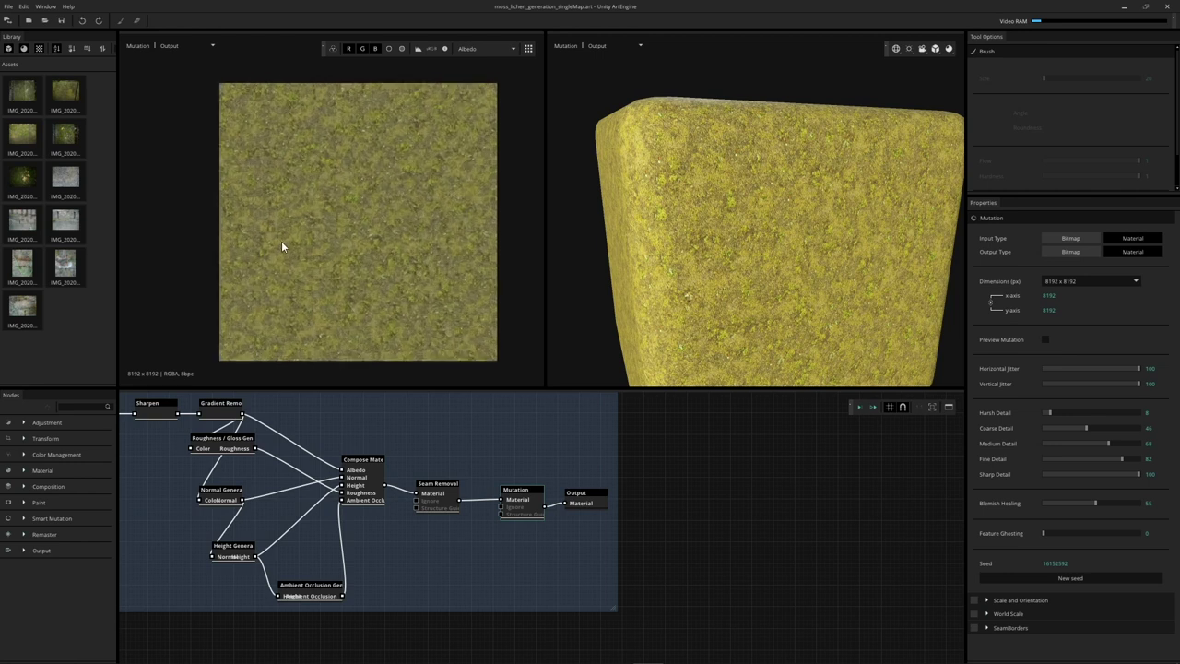
pyautogui.moveTo(281, 311); pyautogui.dragTo(285, 284, button='middle')
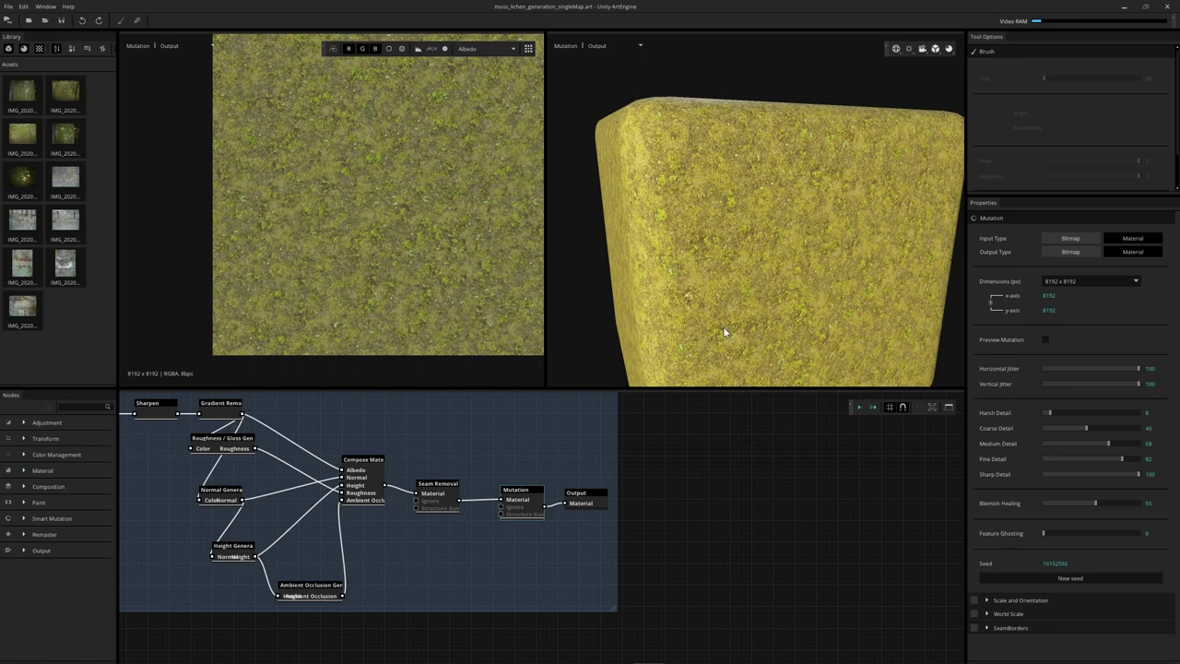
pyautogui.moveTo(444, 245); pyautogui.dragTo(400, 259, button='middle')
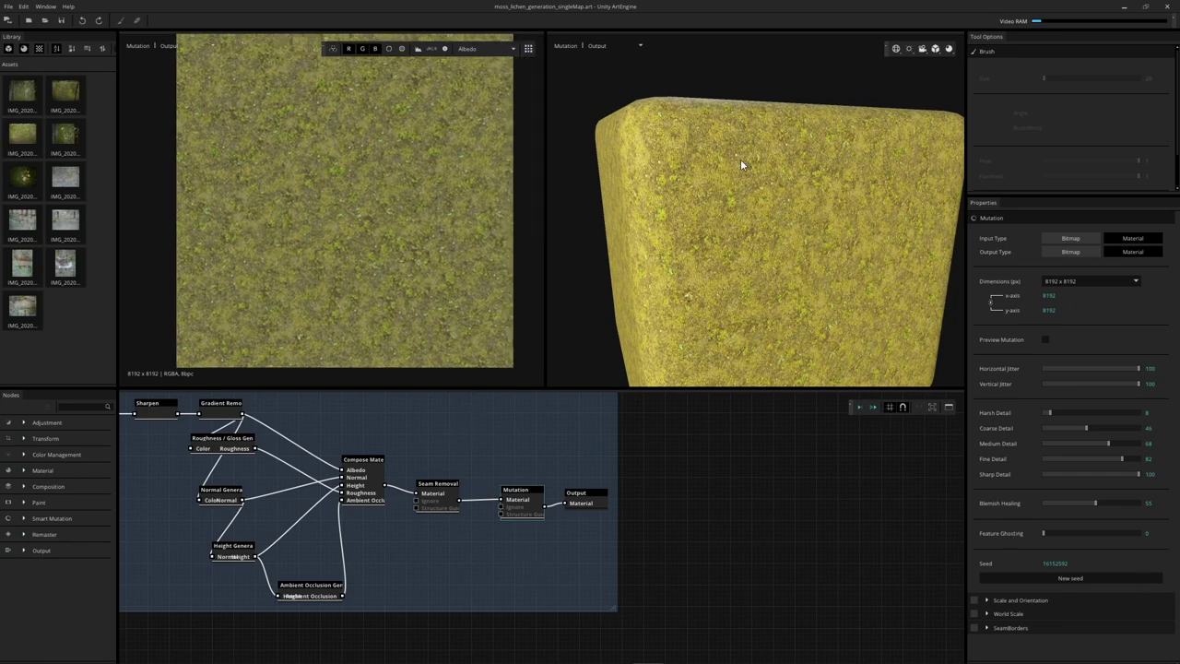
pyautogui.moveTo(741, 164); pyautogui.dragTo(713, 331)
pyautogui.moveTo(427, 448); pyautogui.dragTo(494, 468, button='middle')
pyautogui.moveTo(682, 295); pyautogui.dragTo(749, 237)
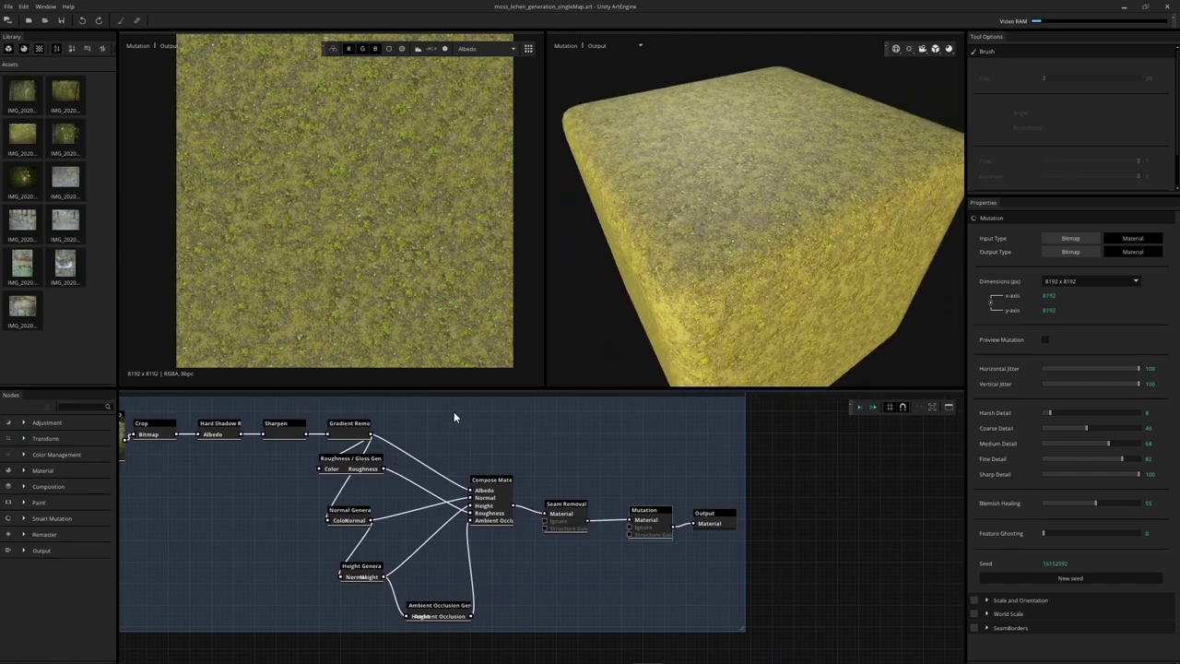
pyautogui.moveTo(453, 417); pyautogui.dragTo(643, 506, button='middle')
pyautogui.scroll(5, 333, 487)
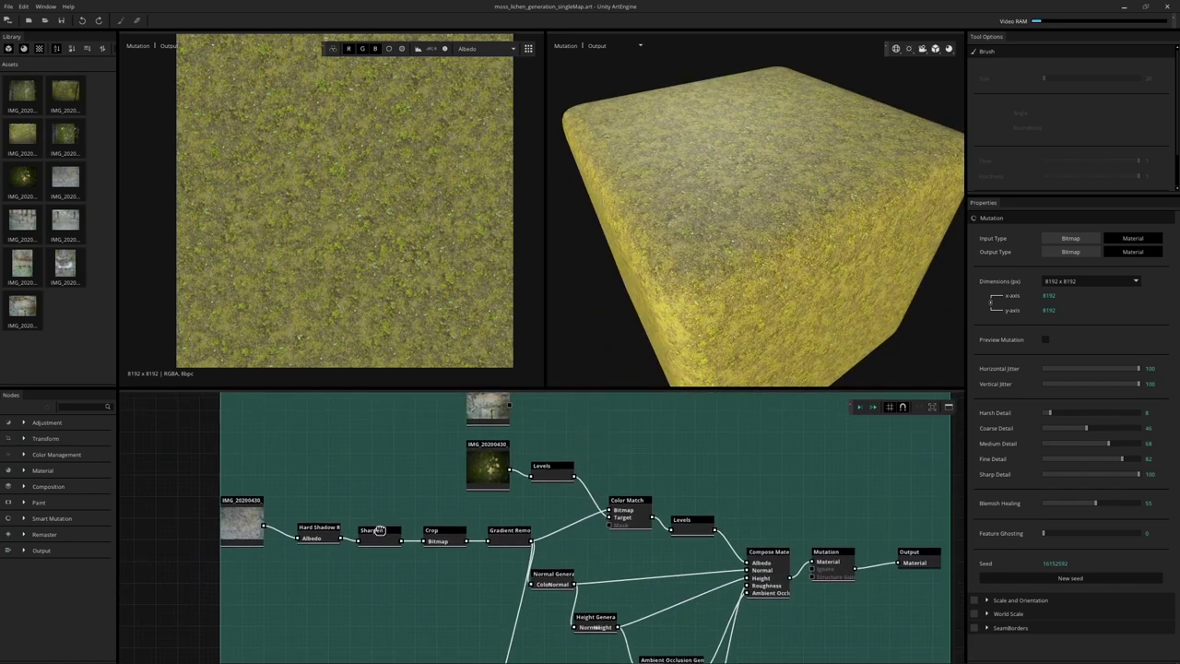
# Inspect the original moss photo and bring the Moss and Lichen frame into view
pyautogui.moveTo(379, 529)
pyautogui.mouseDown(button='middle')
pyautogui.moveTo(377, 545)
pyautogui.moveTo(383, 508)
pyautogui.mouseUp(button='middle')
pyautogui.click(251, 499)
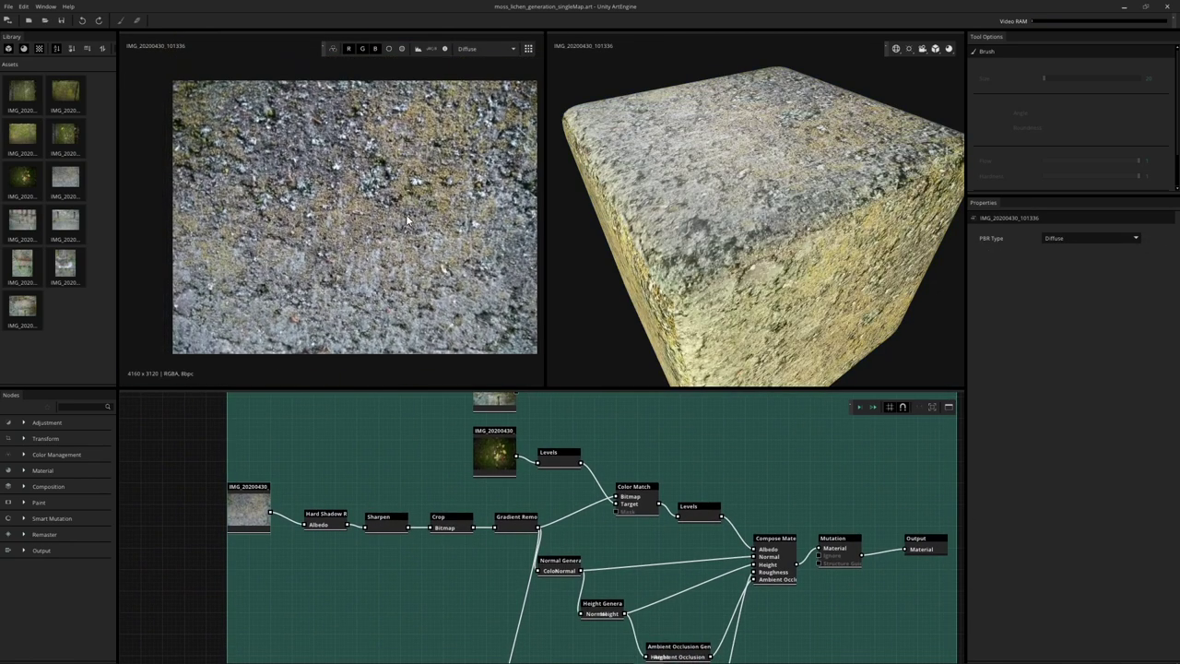
pyautogui.scroll(2, 313, 208)
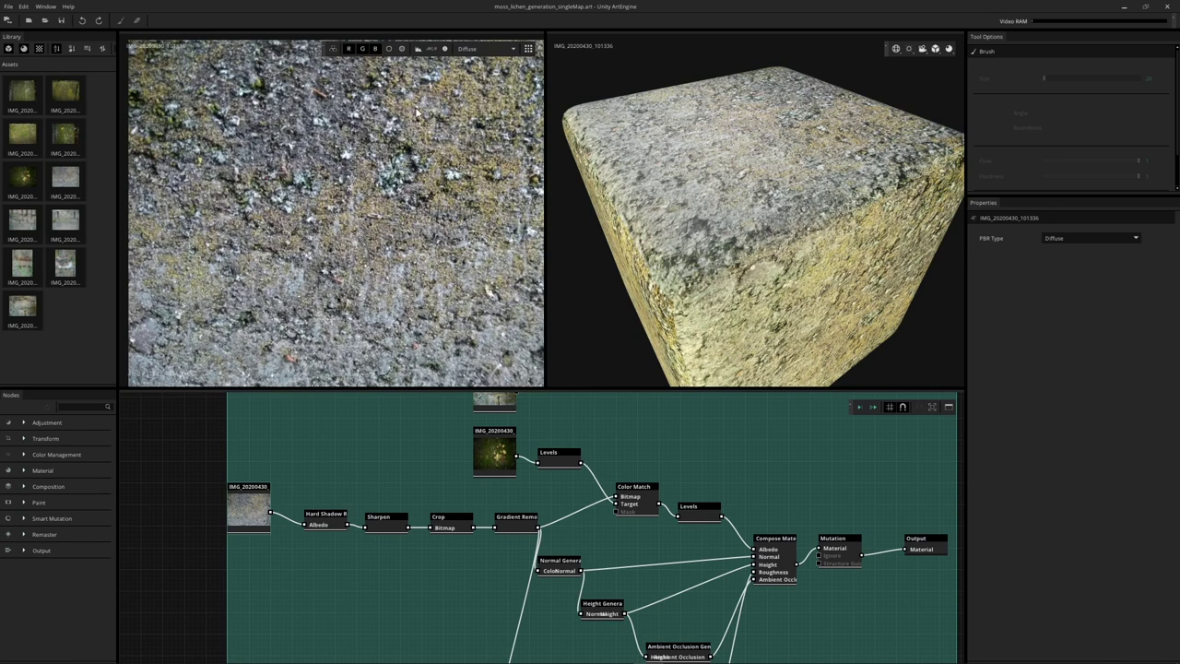
pyautogui.scroll(-3, 492, 181)
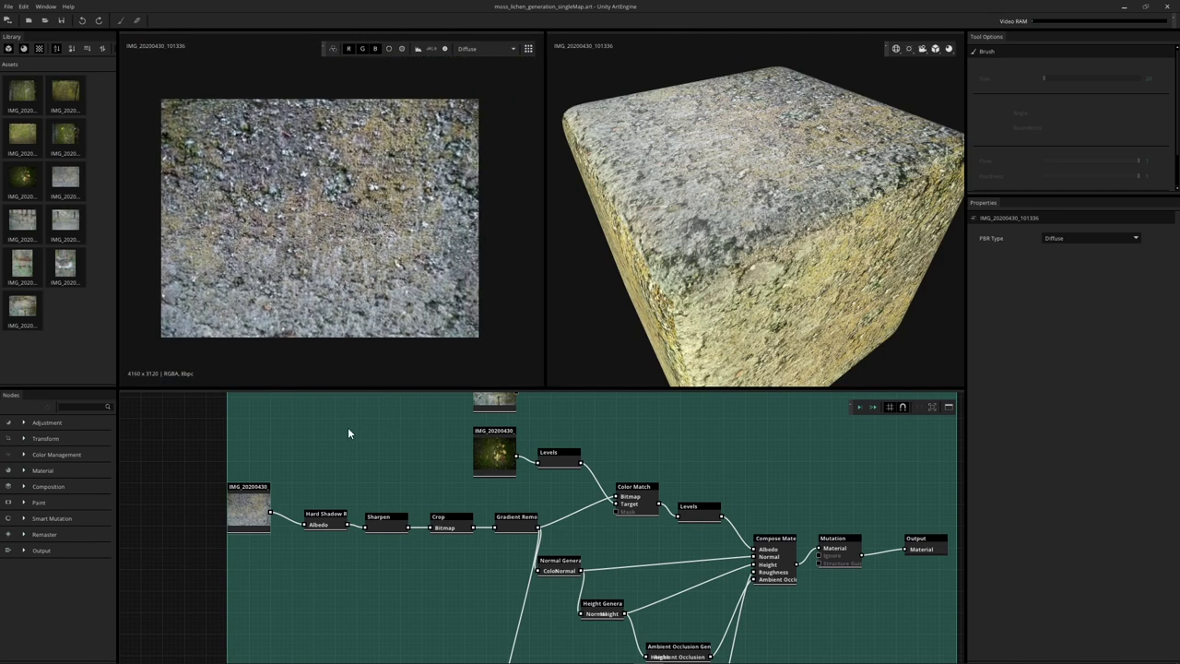
pyautogui.moveTo(342, 466); pyautogui.dragTo(308, 529, button='middle')
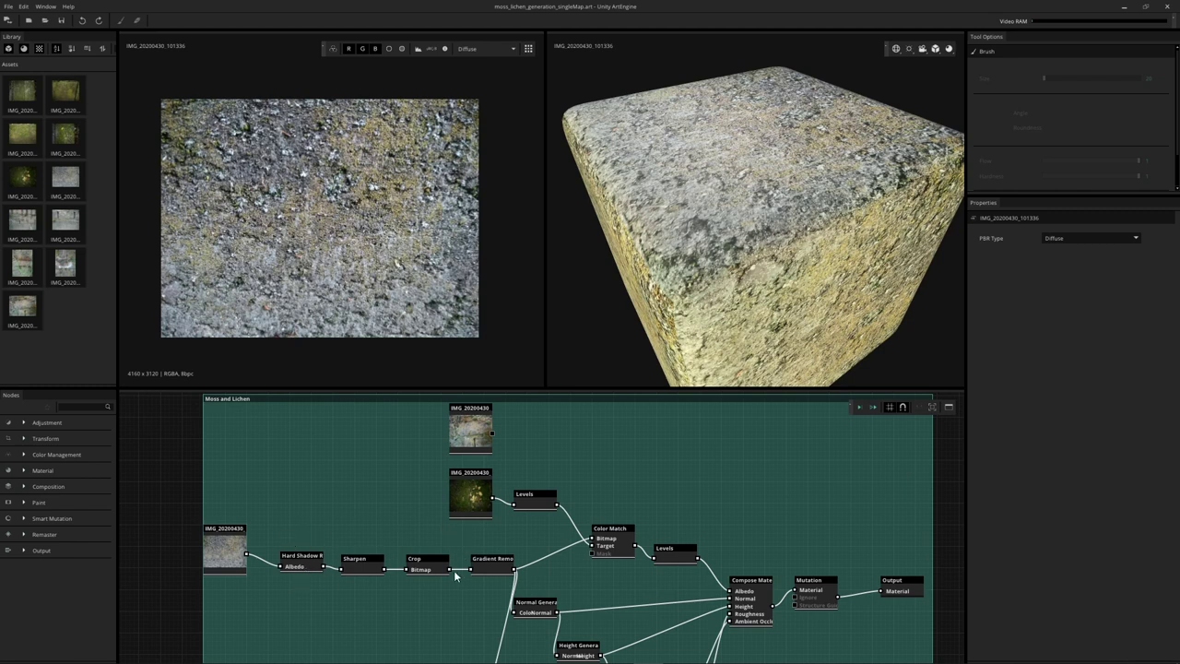
pyautogui.moveTo(453, 570); pyautogui.dragTo(459, 549, button='middle')
# Compare Hard Shadow Removal's input and output, ending on the shadow-removed photo
pyautogui.click(320, 552)
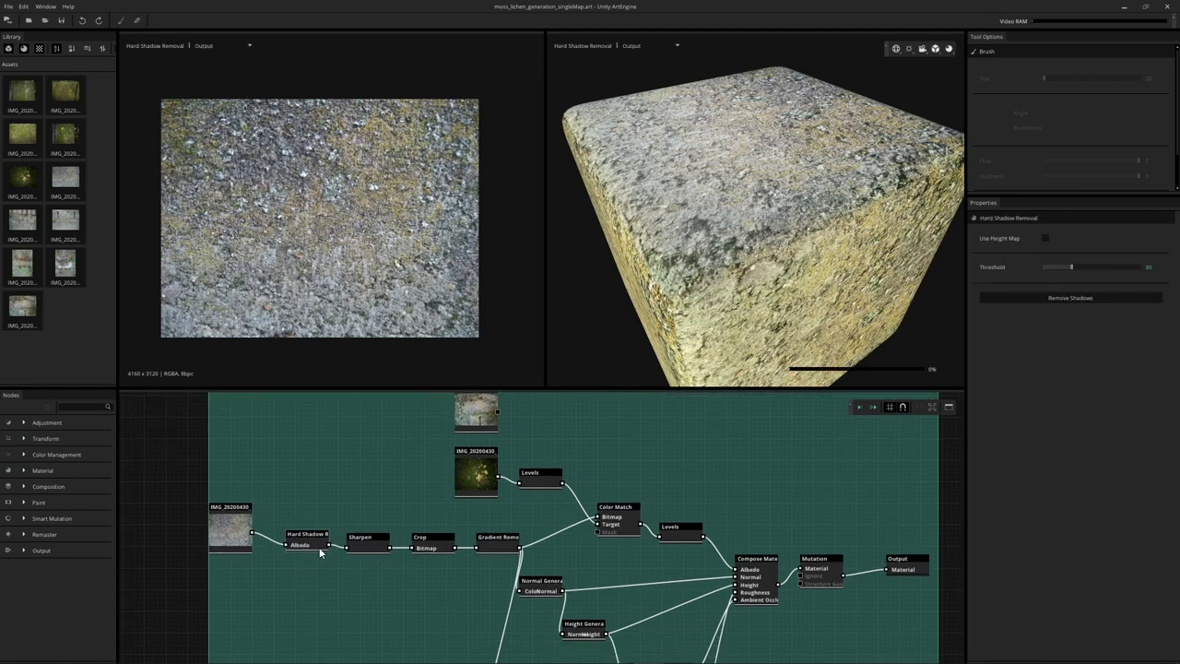
pyautogui.scroll(1, 357, 145)
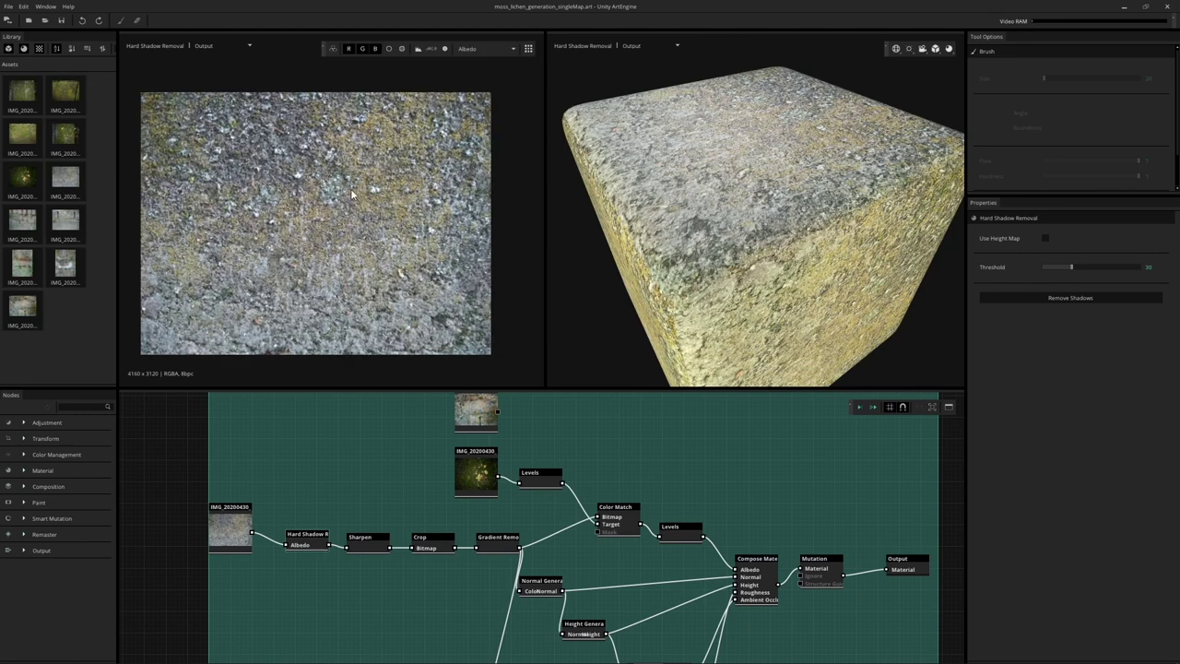
pyautogui.press('i')
pyautogui.press('i')
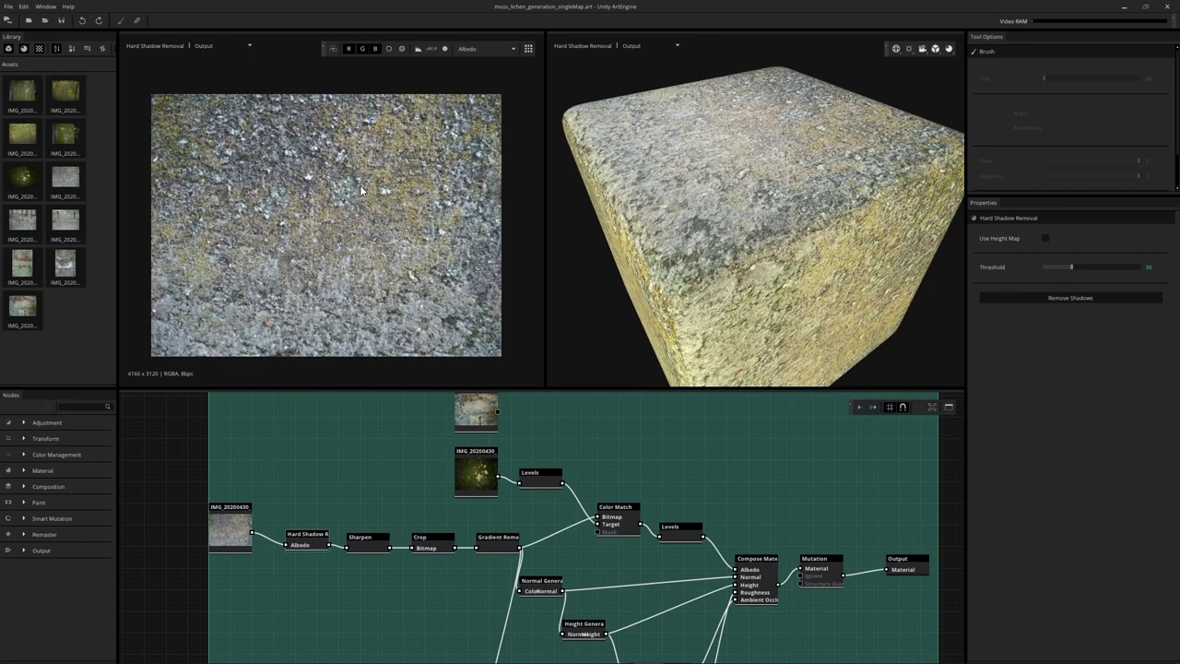
pyautogui.press('i')
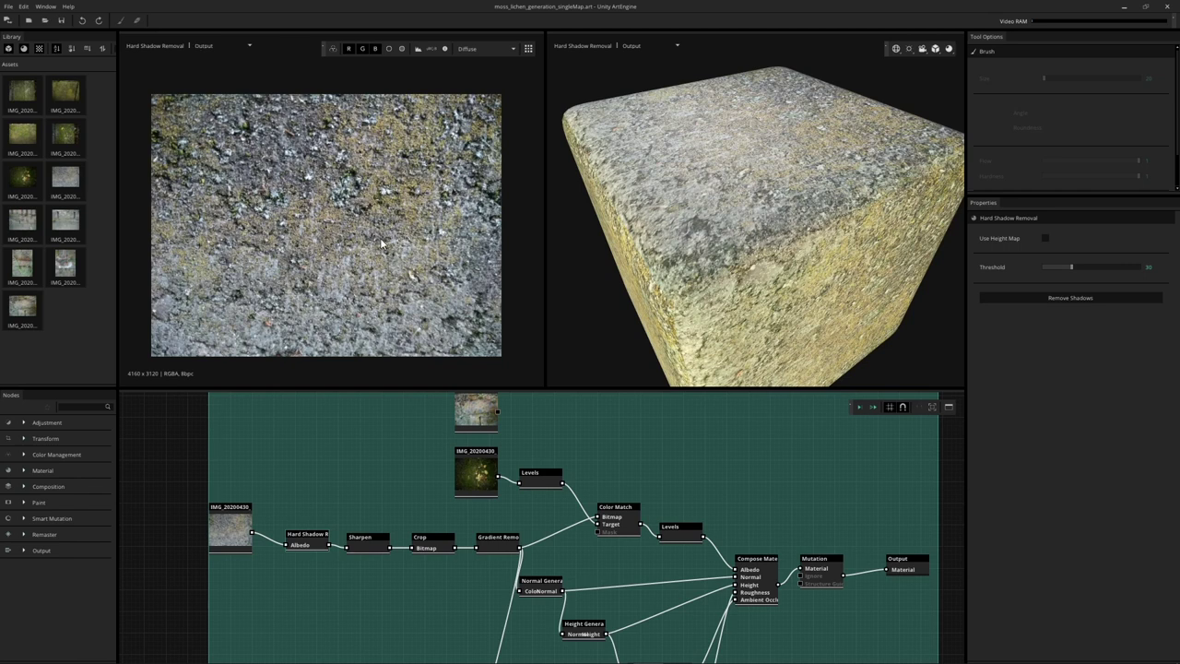
pyautogui.press('i')
pyautogui.press('i')
pyautogui.press('i')
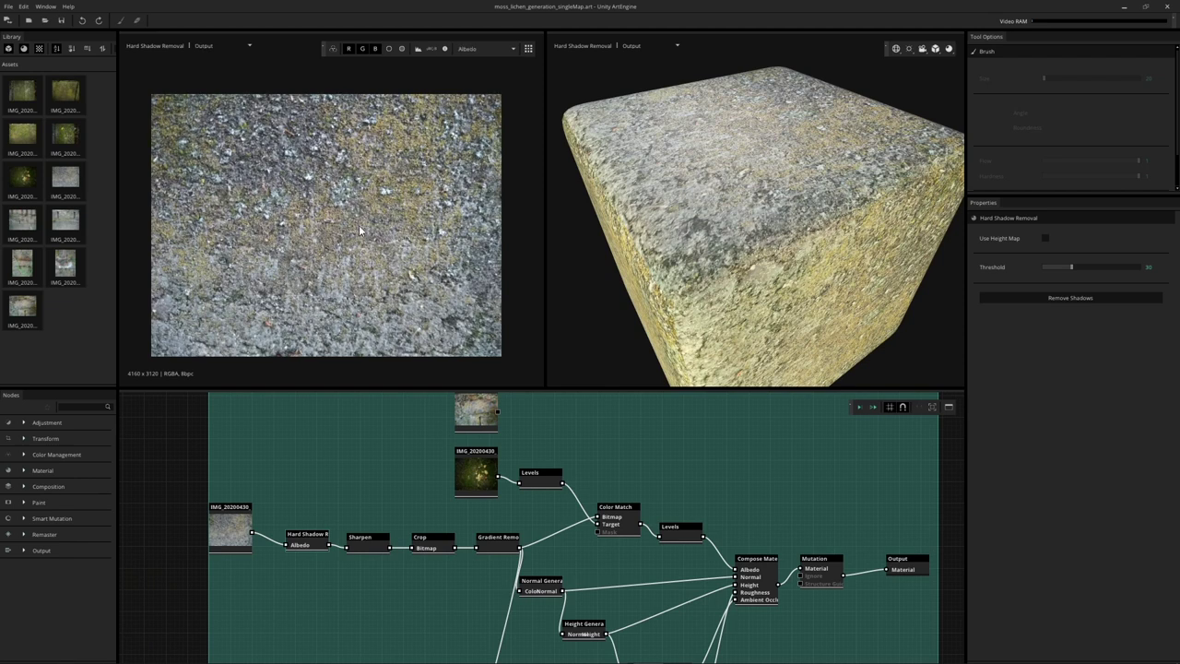
pyautogui.press('i')
pyautogui.press('i')
pyautogui.press('i')
pyautogui.press('i')
pyautogui.press('i')
pyautogui.press('i')
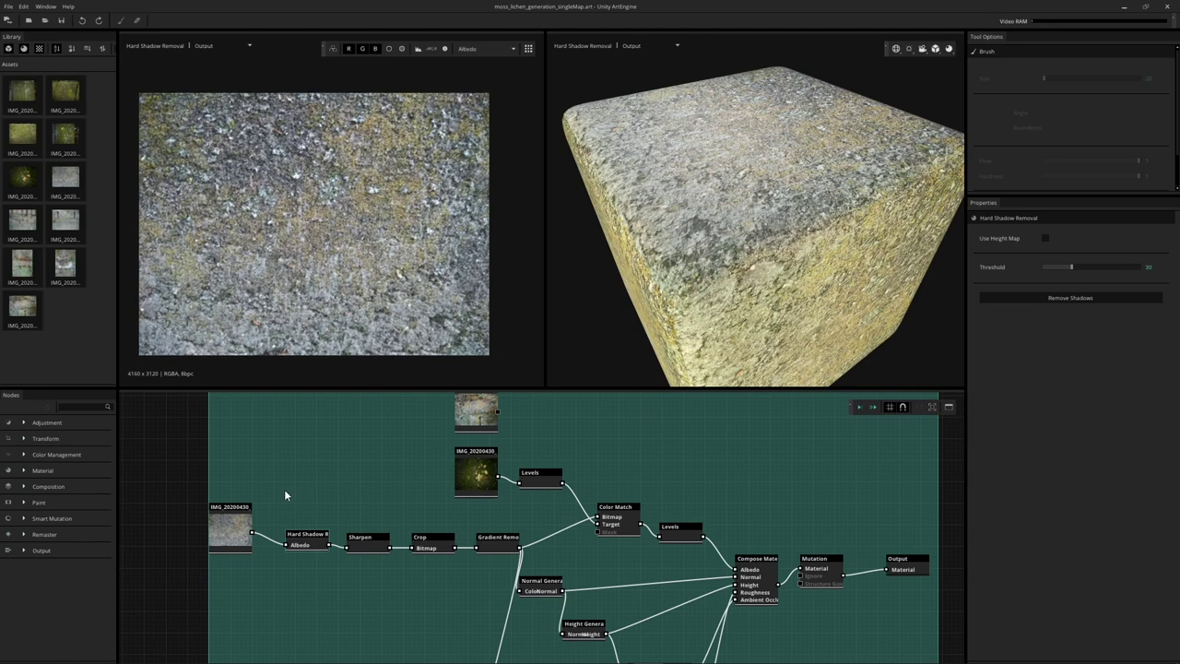
pyautogui.press('i')
pyautogui.press('i')
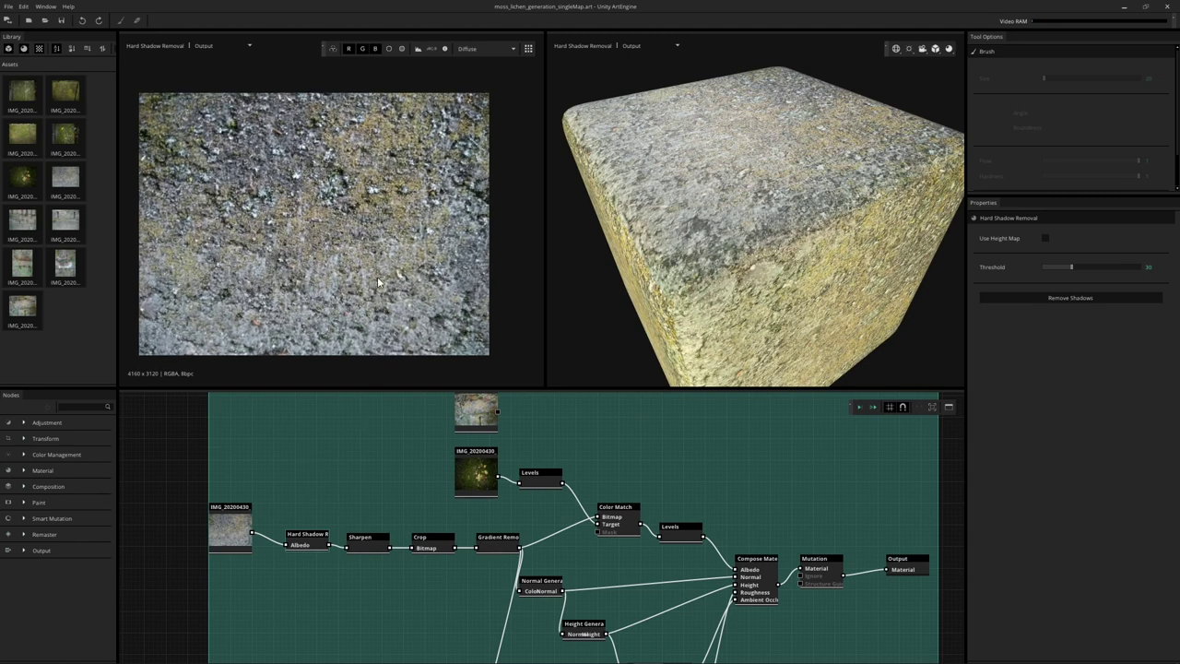
# Preview the 2080x2048 Crop result and the Gradient Removal output as repeating tiles
pyautogui.click(433, 548)
pyautogui.scroll(-5, 262, 288)
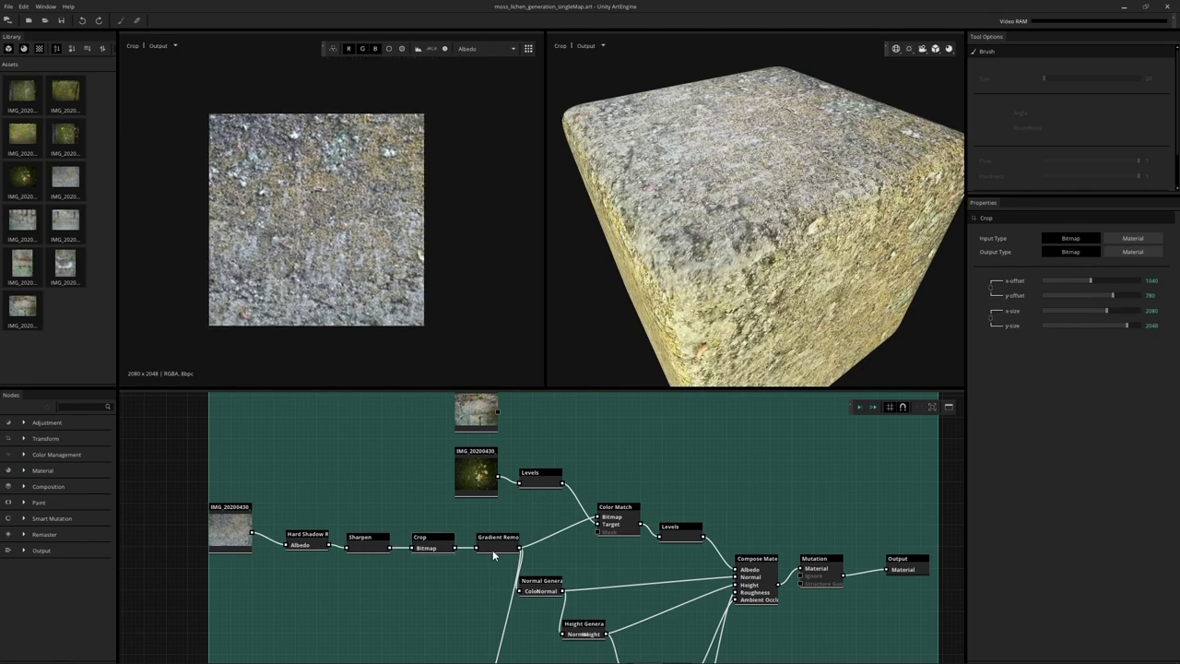
pyautogui.click(505, 546)
pyautogui.click(528, 50)
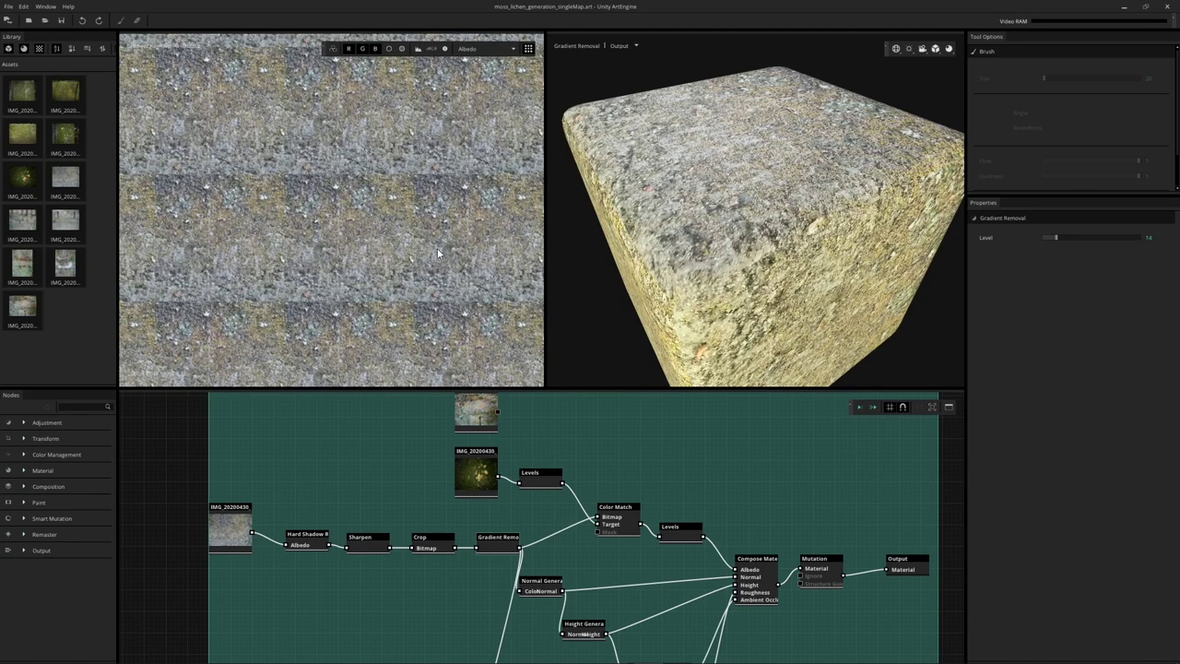
pyautogui.scroll(-3, 359, 229)
# View the Roughness/Gloss Gen map, the Gaussian noise and their Multiply Blend at opacity 34
pyautogui.moveTo(526, 562); pyautogui.dragTo(316, 458, button='middle')
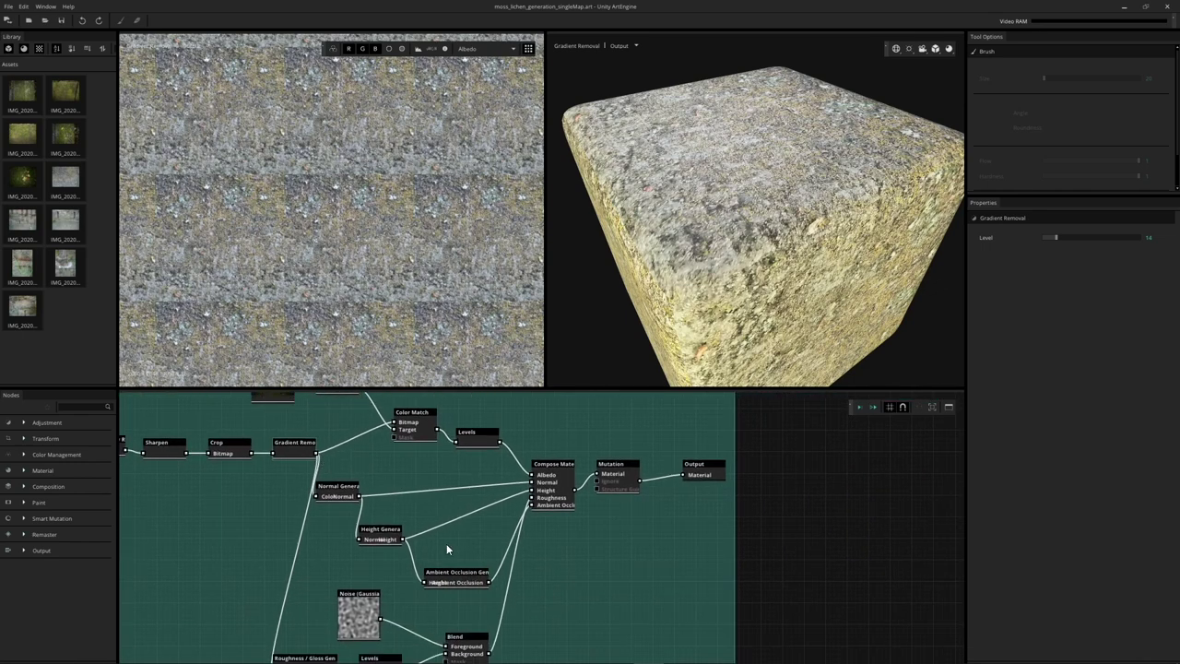
pyautogui.scroll(-3, 408, 502)
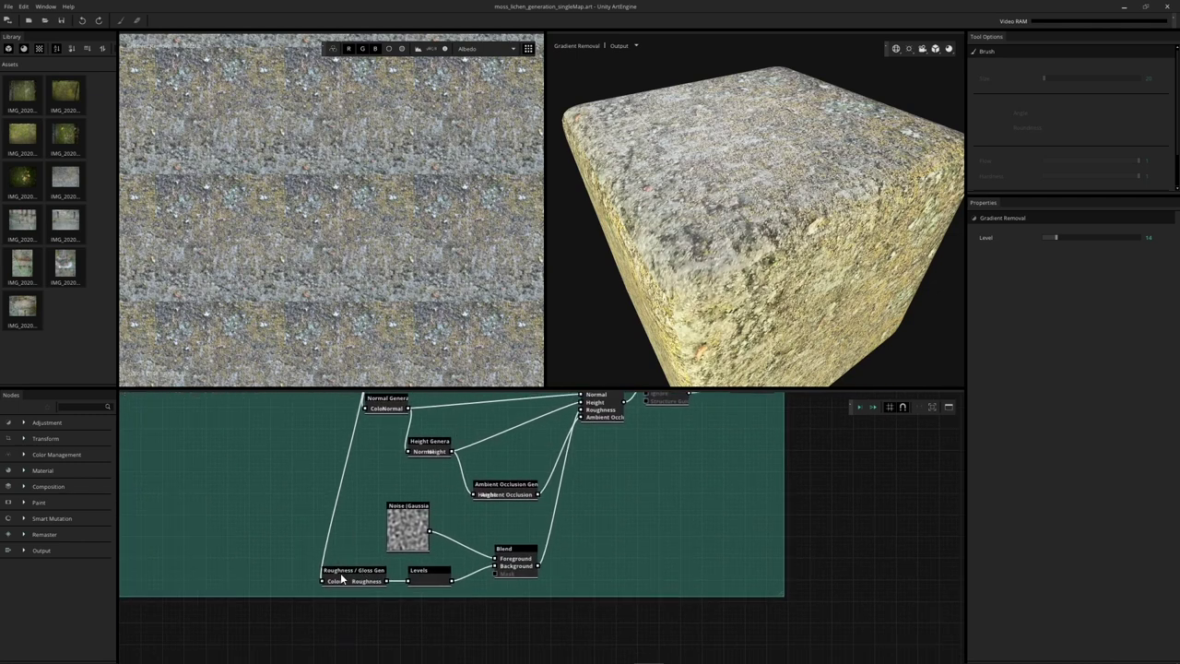
pyautogui.click(342, 575)
pyautogui.click(528, 49)
pyautogui.scroll(3, 385, 227)
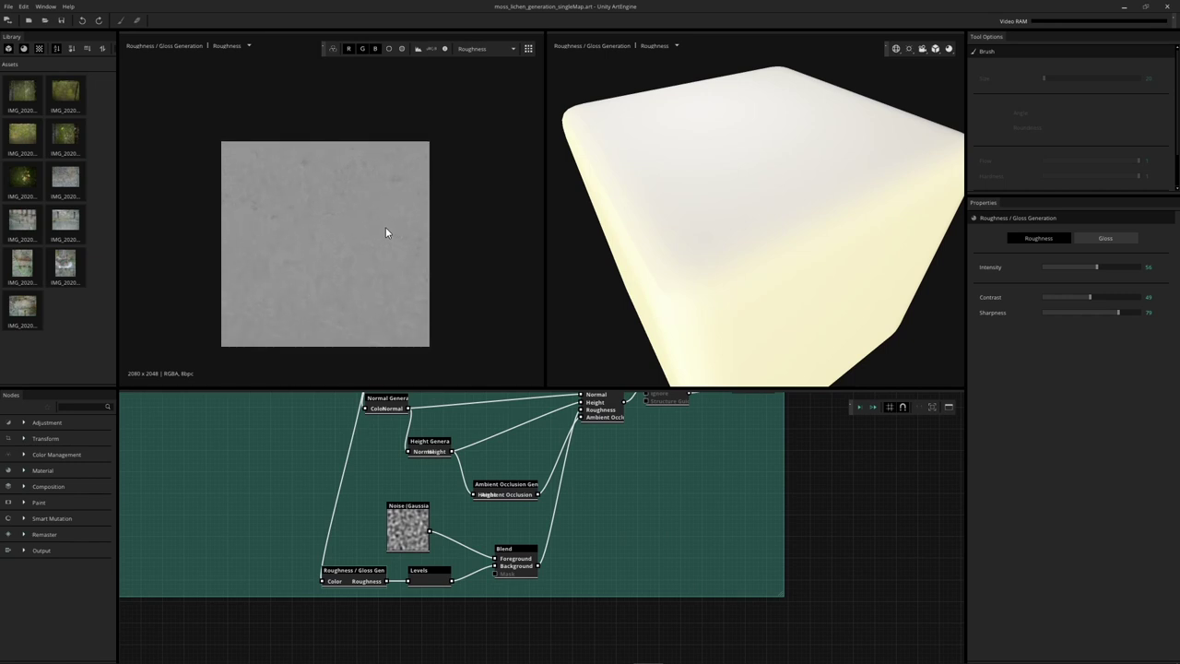
pyautogui.click(402, 517)
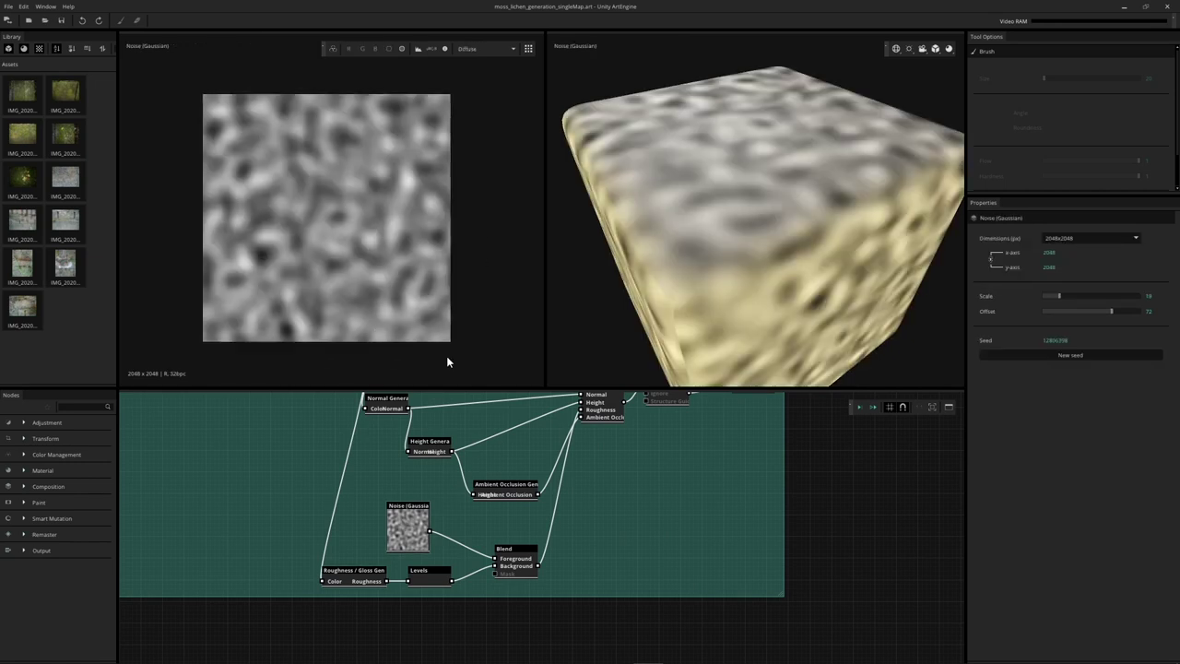
pyautogui.click(515, 559)
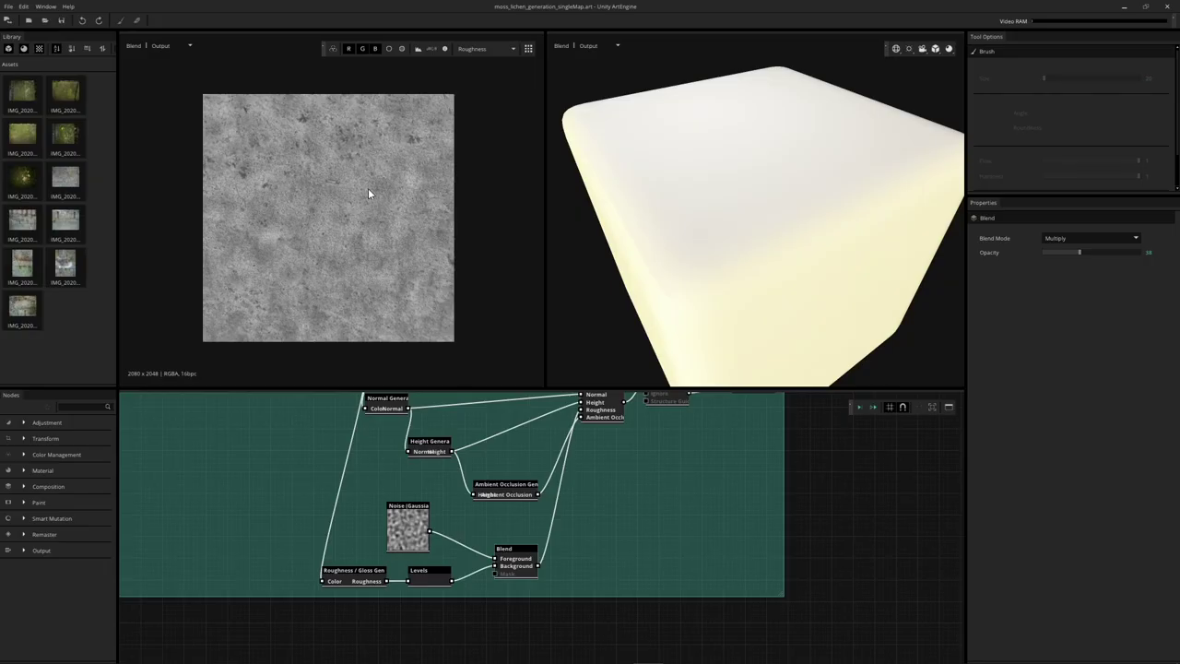
pyautogui.scroll(5, 424, 417)
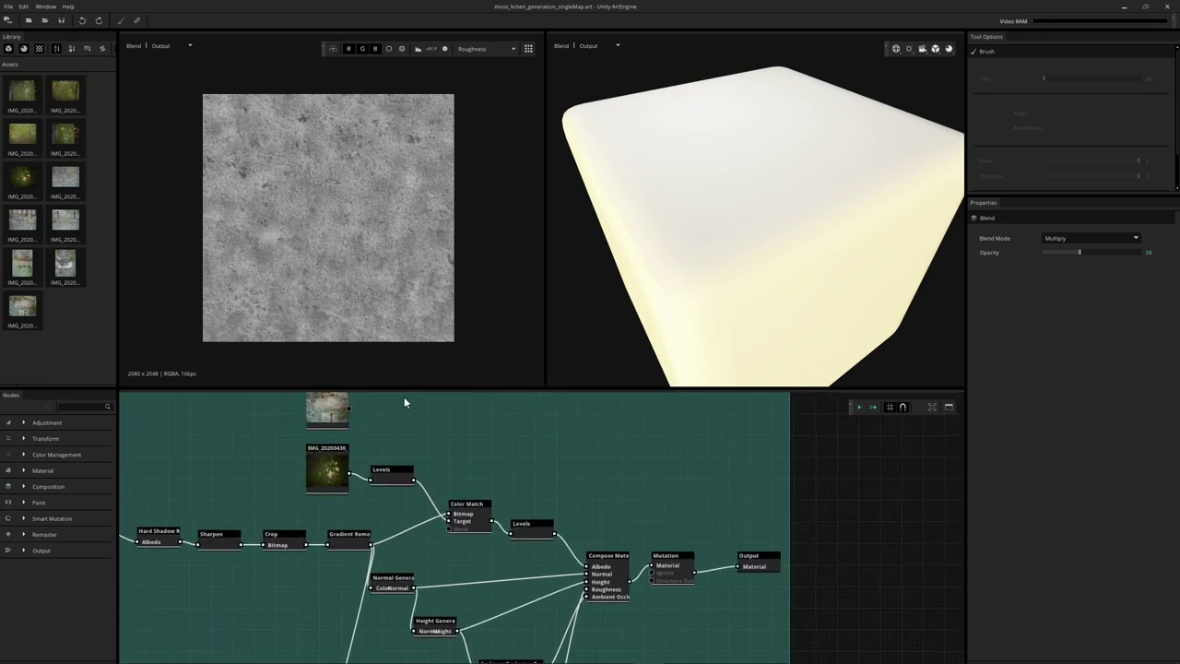
# Add a Color Muse node with threshold 15, fed by the first photo
pyautogui.scroll(2, 378, 504)
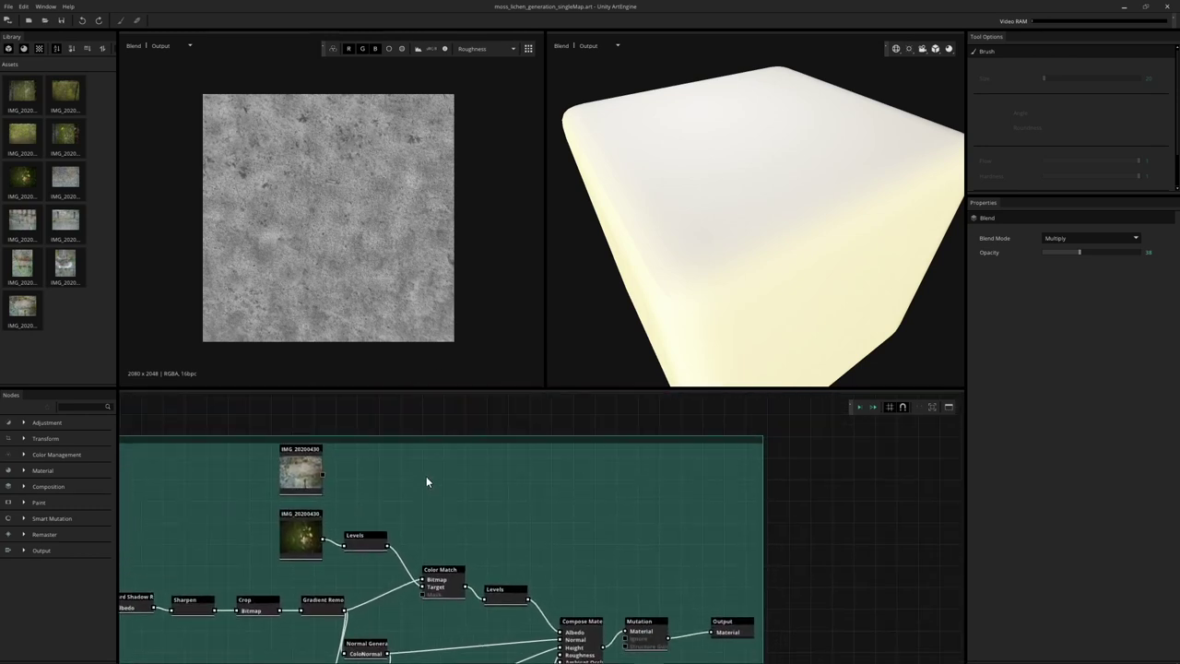
pyautogui.moveTo(332, 501); pyautogui.dragTo(422, 452)
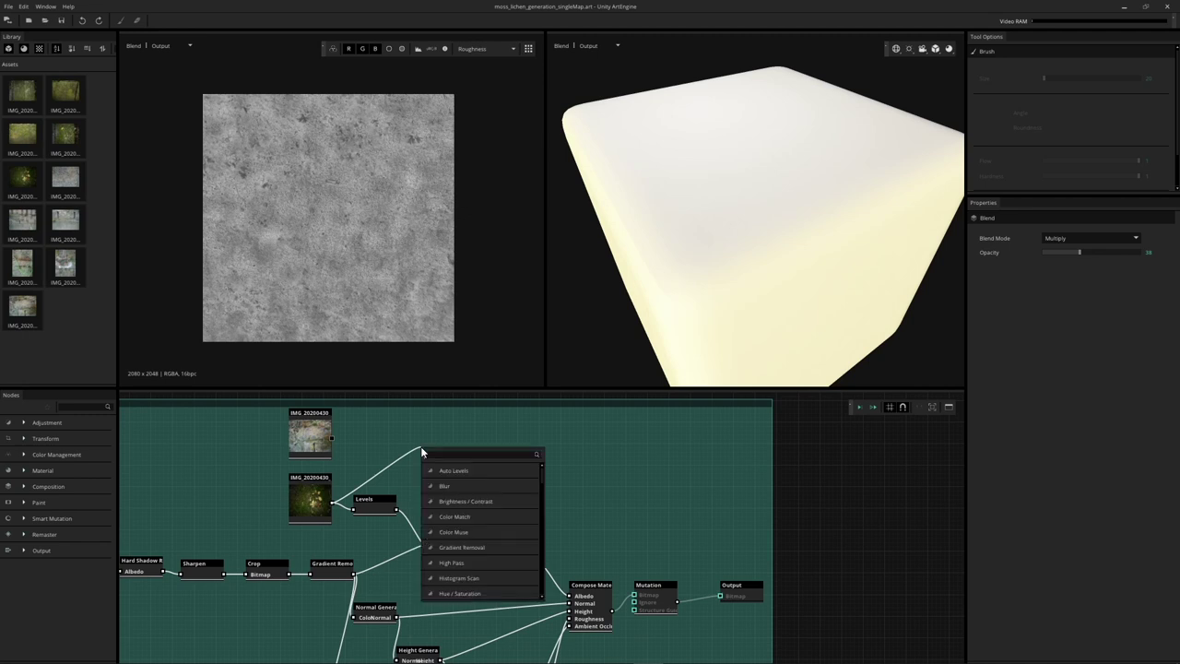
pyautogui.write('color')
pyautogui.press('Down')
pyautogui.press('Down')
pyautogui.press('Return')
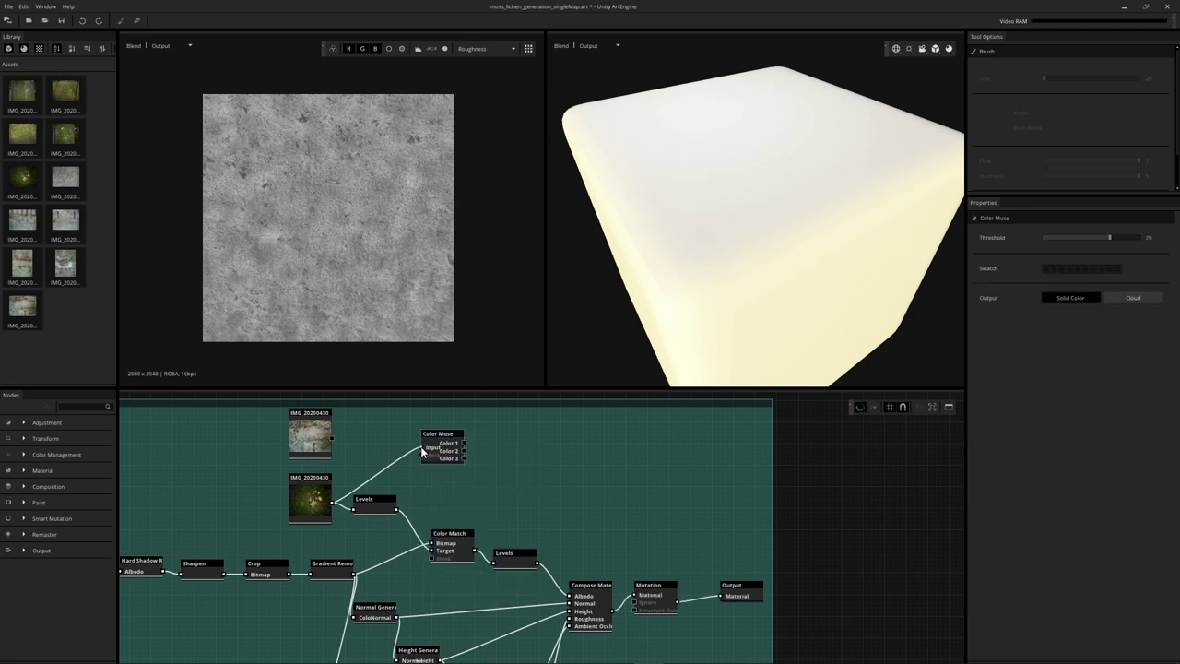
pyautogui.click(1057, 237)
pyautogui.moveTo(372, 462); pyautogui.dragTo(332, 502)
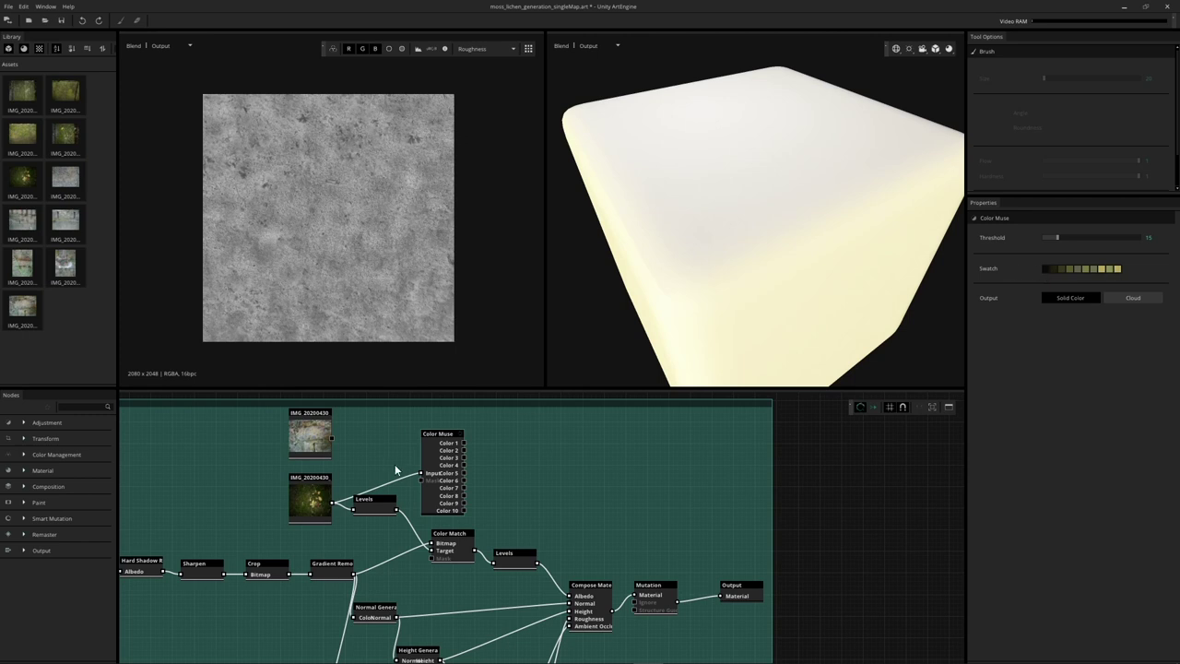
pyautogui.moveTo(331, 437); pyautogui.dragTo(424, 473)
# Reposition Color Muse among the photo, Levels and Color Match nodes
pyautogui.scroll(5, 308, 465)
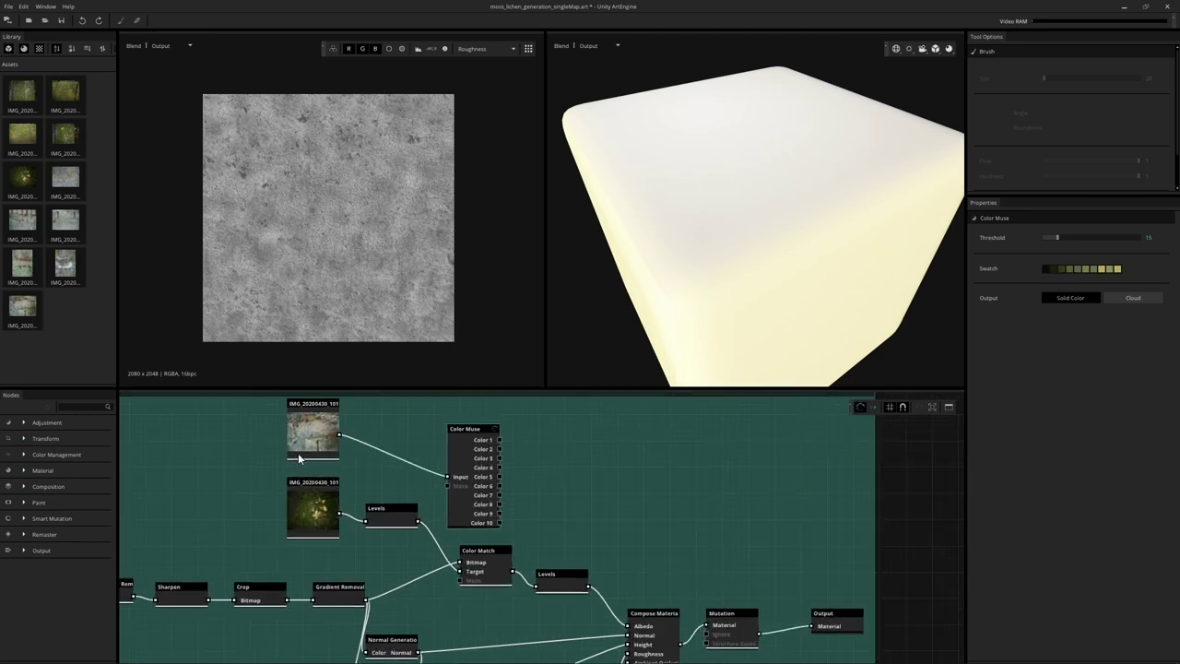
pyautogui.moveTo(302, 480); pyautogui.dragTo(272, 525, button='middle')
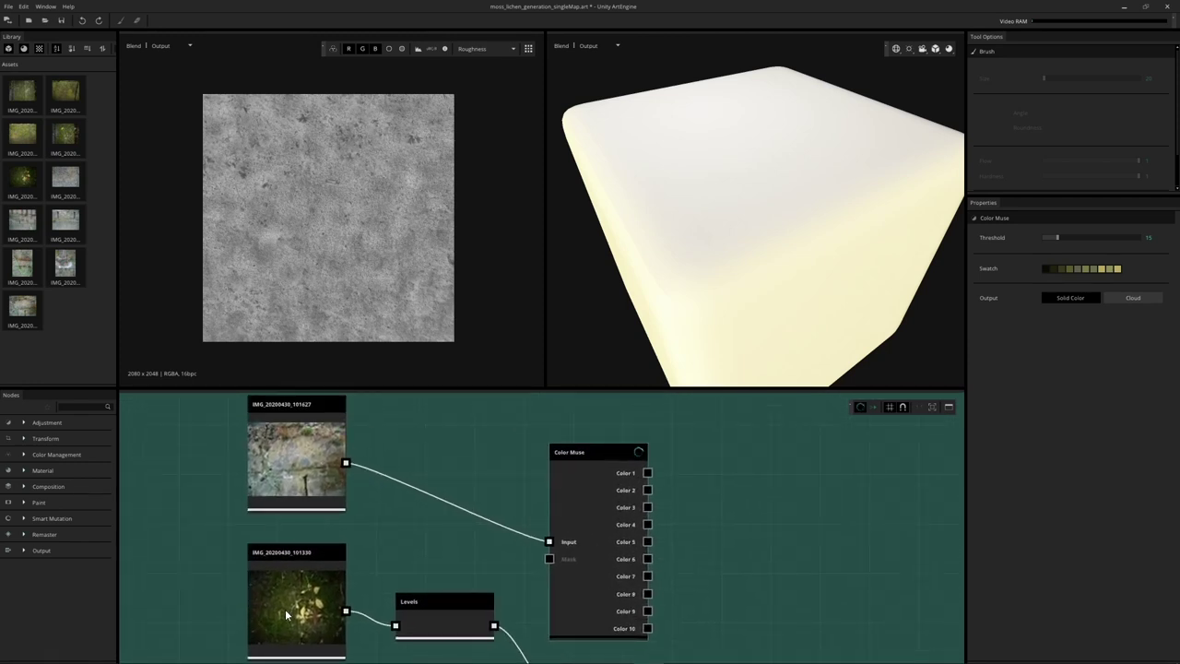
pyautogui.moveTo(328, 623); pyautogui.dragTo(329, 501, button='middle')
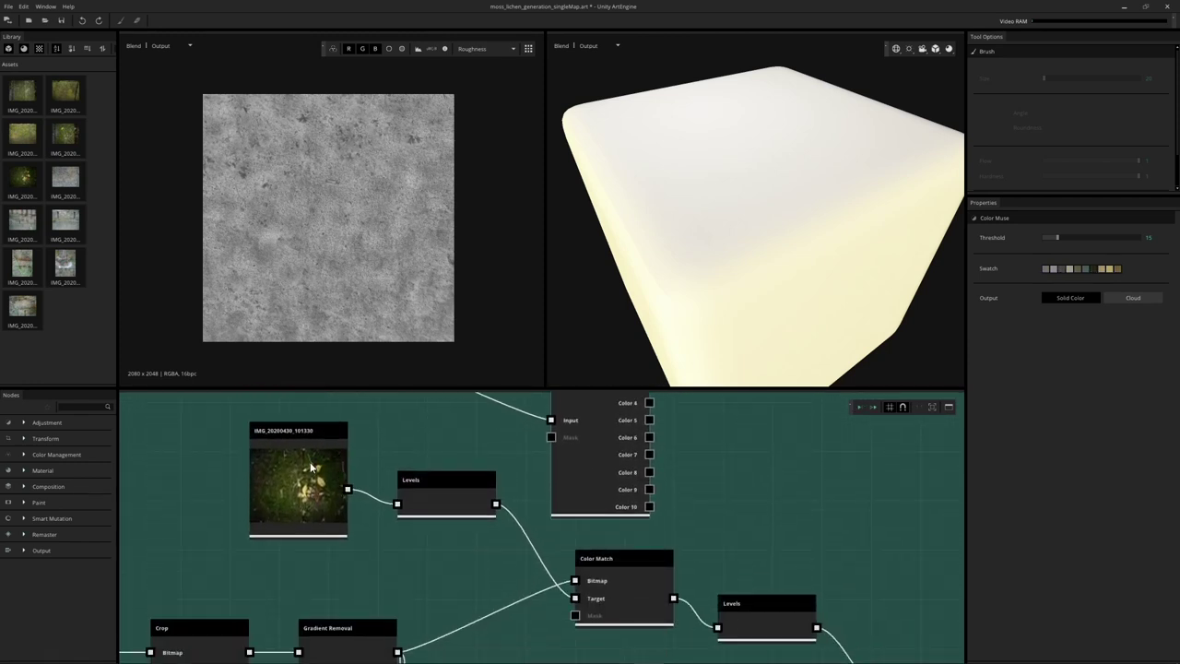
pyautogui.moveTo(448, 542); pyautogui.dragTo(363, 491, button='middle')
pyautogui.moveTo(484, 394); pyautogui.dragTo(442, 531, button='middle')
pyautogui.moveTo(470, 547); pyautogui.dragTo(483, 529)
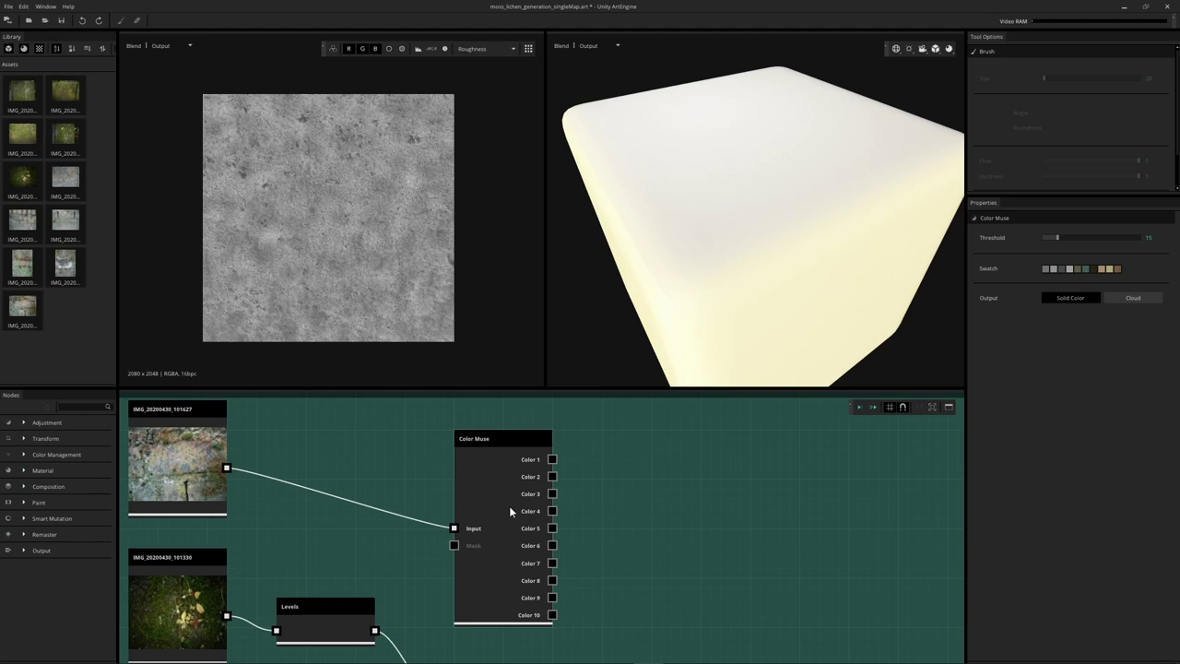
pyautogui.moveTo(600, 463); pyautogui.dragTo(485, 607, button='middle')
# Delete the Color Muse node from the graph
pyautogui.click(495, 523)
pyautogui.scroll(-2, 495, 523)
pyautogui.press('Escape')
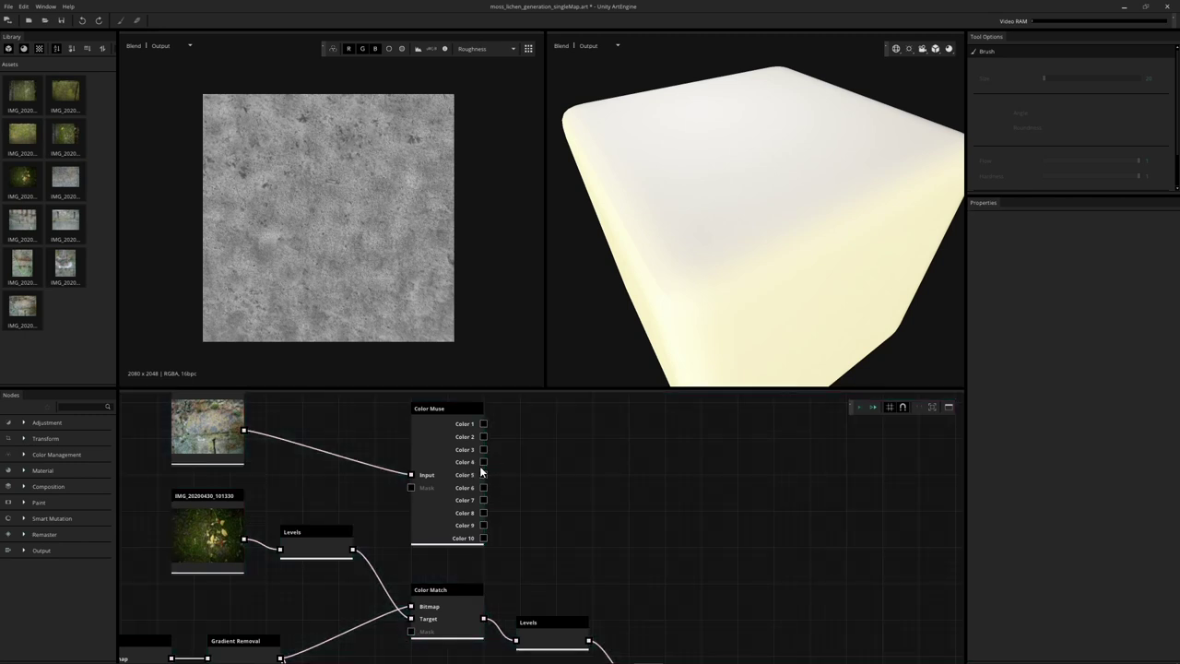
pyautogui.click(458, 466)
pyautogui.press('Delete')
pyautogui.moveTo(457, 461)
pyautogui.mouseDown(button='middle')
pyautogui.moveTo(440, 522)
pyautogui.moveTo(439, 466)
pyautogui.moveTo(479, 547)
pyautogui.moveTo(479, 530)
pyautogui.mouseUp(button='middle')
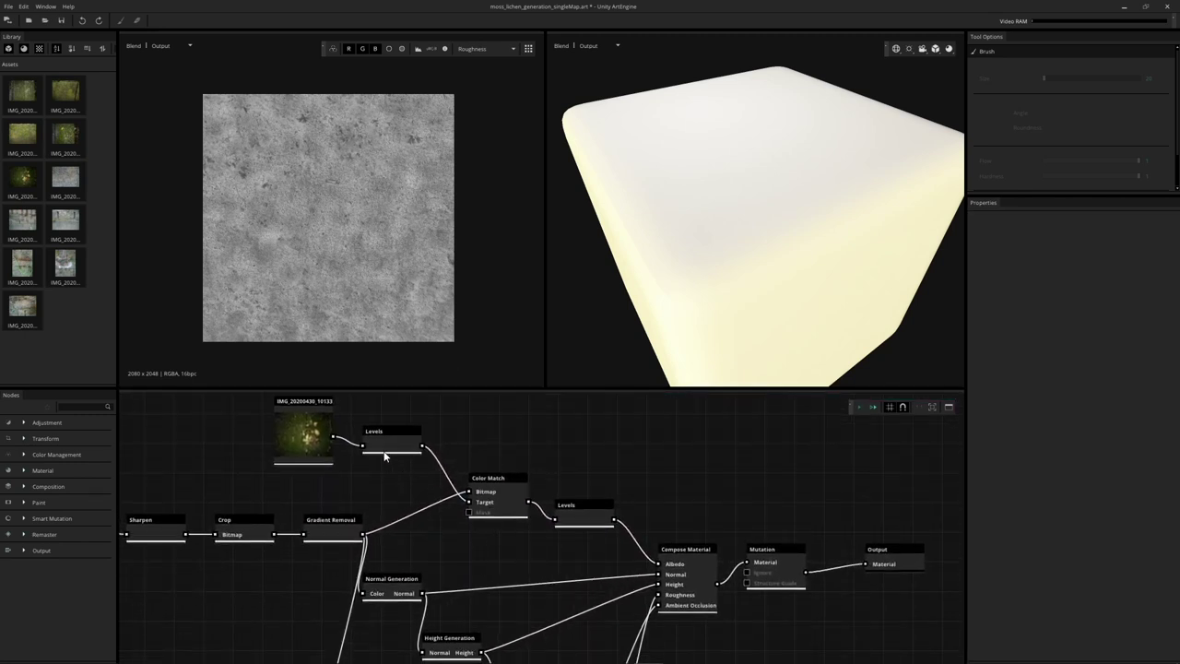
# Check Color Match's settings, then preview the source photo and Gradient Removal output
pyautogui.moveTo(390, 453); pyautogui.dragTo(370, 482, button='middle')
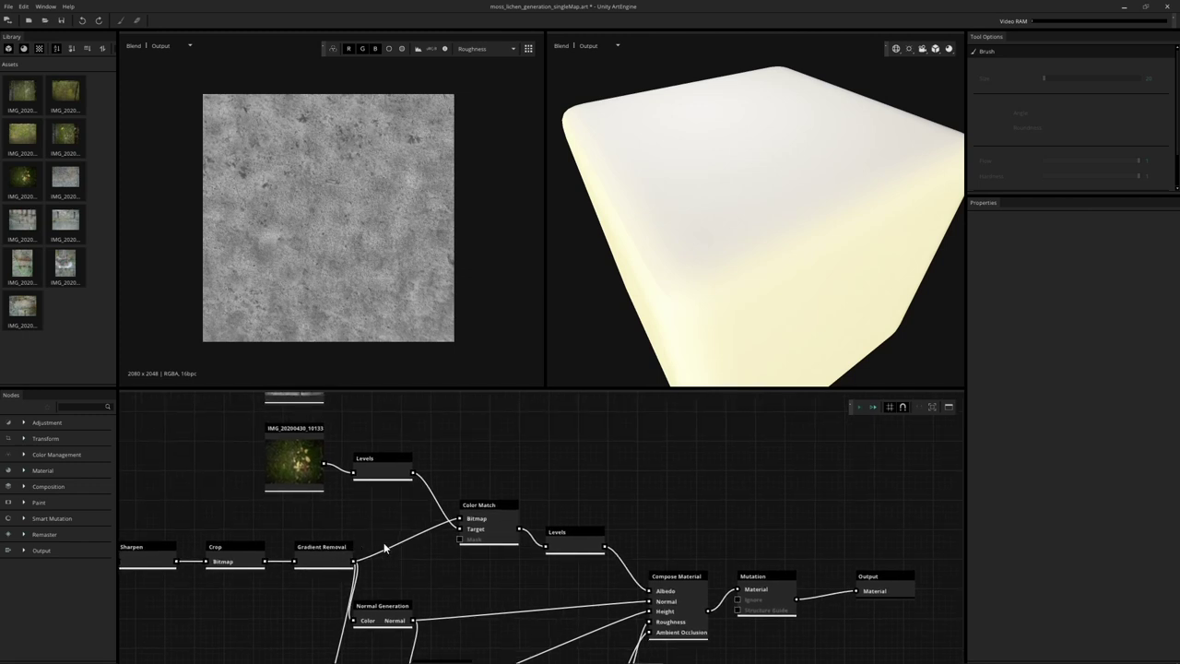
pyautogui.click(490, 528)
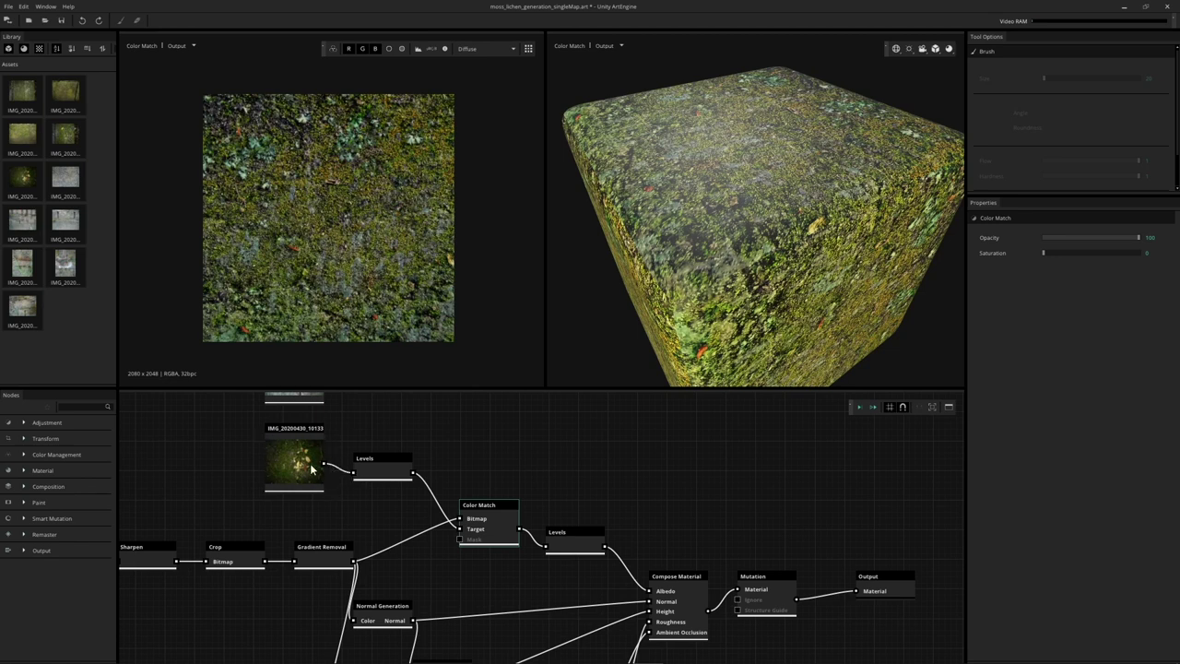
pyautogui.moveTo(313, 458); pyautogui.dragTo(310, 468, button='middle')
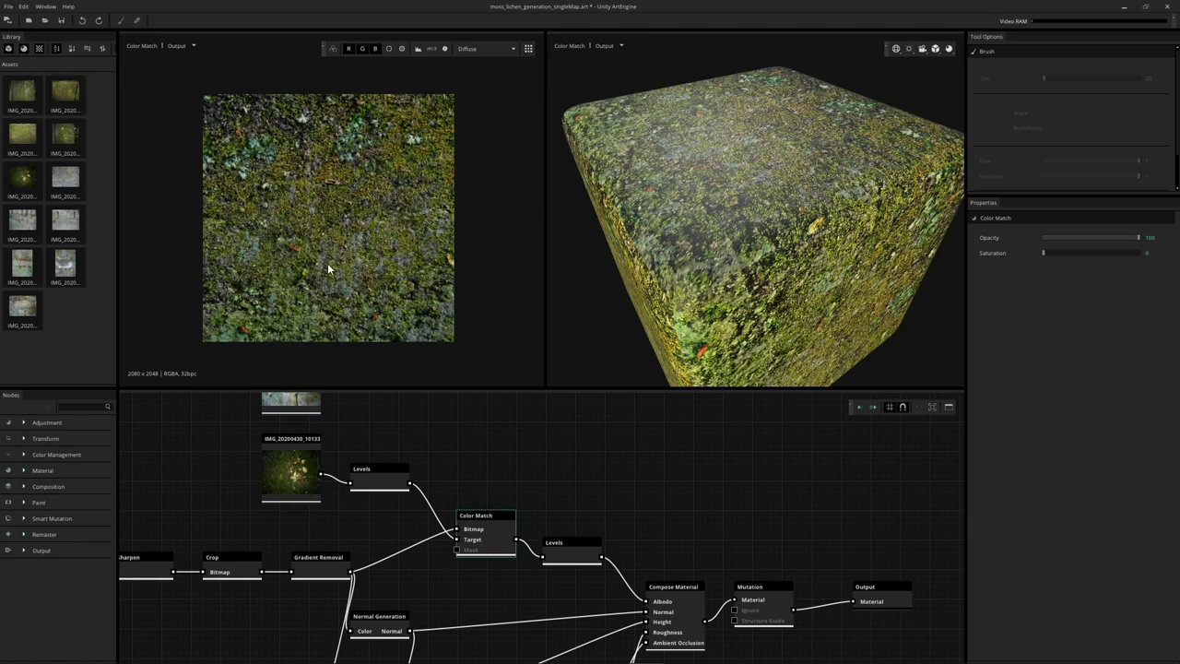
pyautogui.click(302, 478)
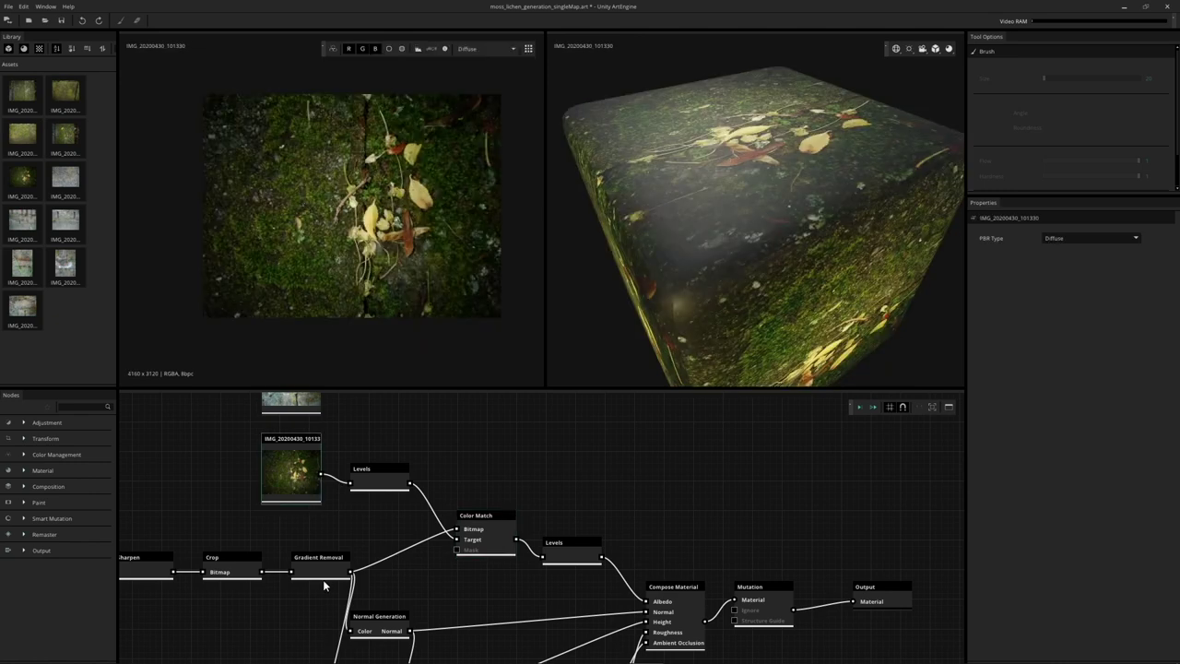
pyautogui.click(323, 581)
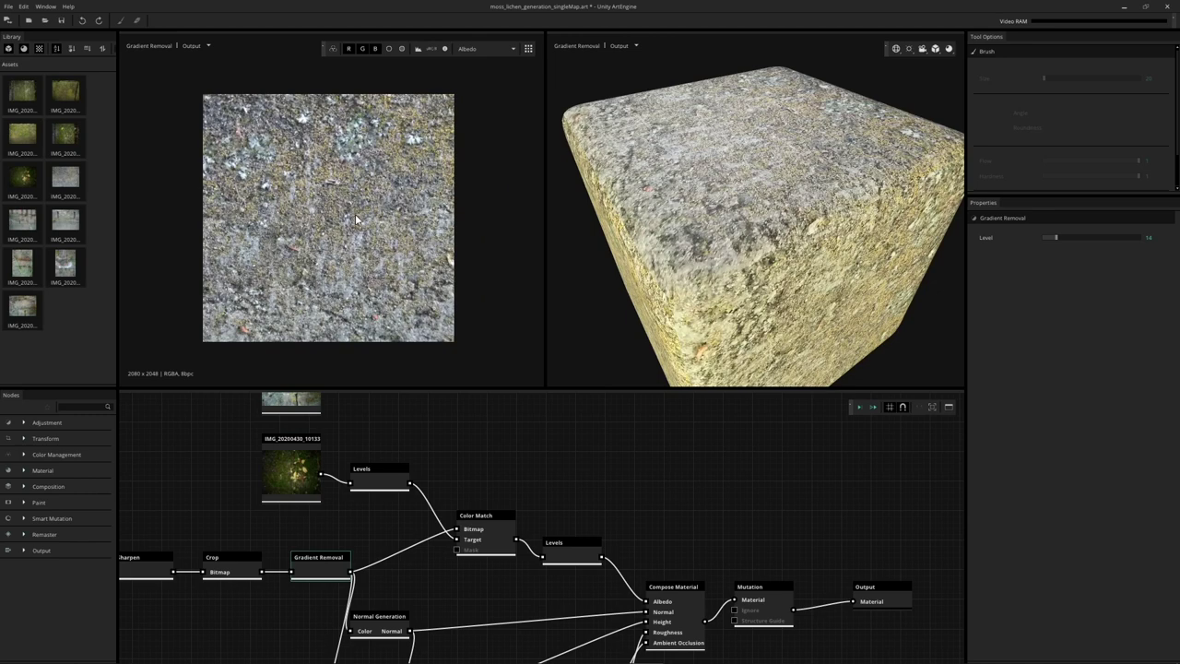
# Compare the Color Match output against Gradient Removal in the zoomed 2D preview
pyautogui.click(493, 544)
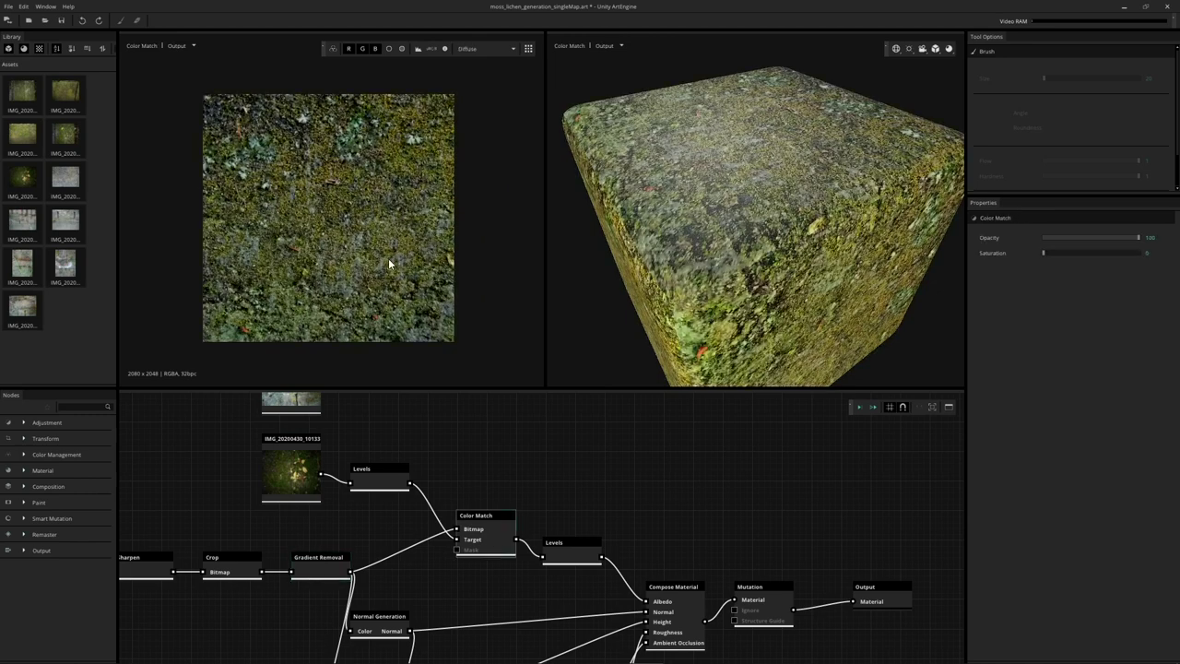
pyautogui.click(333, 561)
pyautogui.click(494, 538)
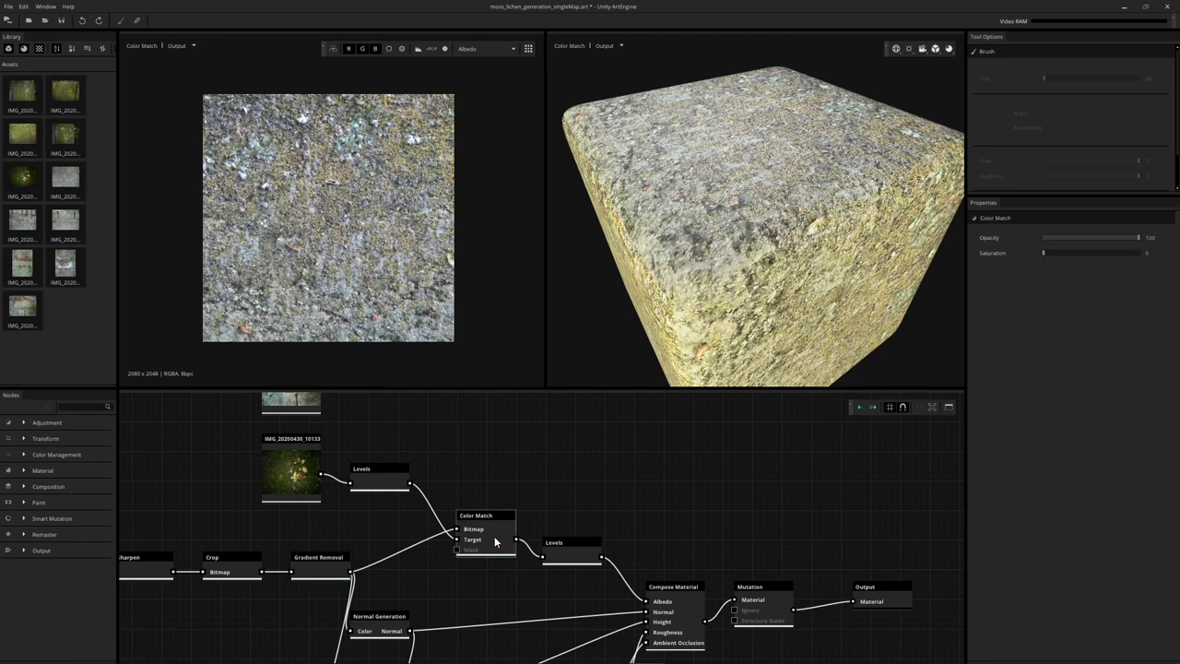
pyautogui.scroll(2, 304, 232)
pyautogui.moveTo(304, 232); pyautogui.dragTo(300, 220, button='middle')
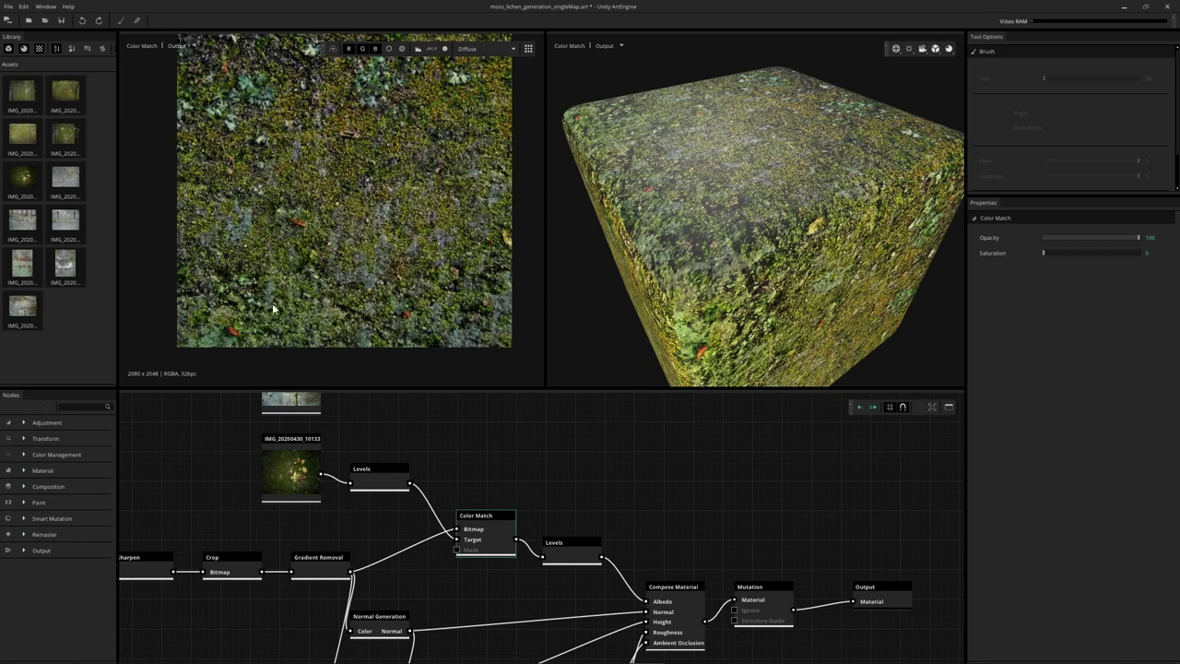
pyautogui.scroll(-2, 304, 276)
pyautogui.scroll(-1, 368, 305)
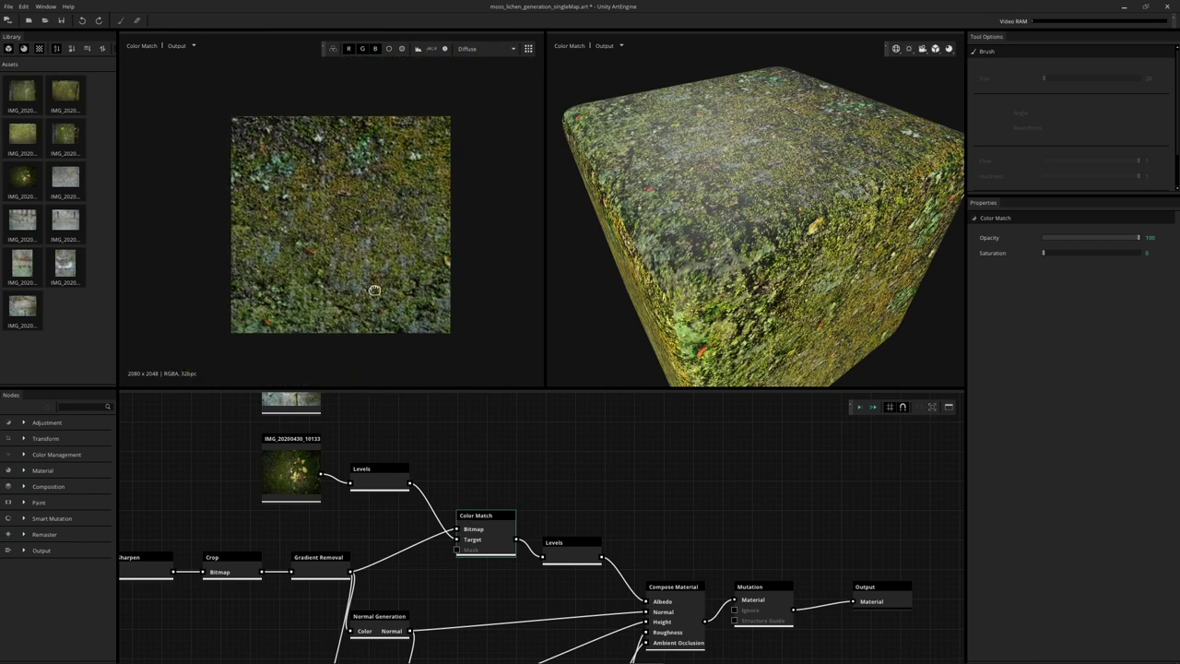
pyautogui.moveTo(608, 591); pyautogui.dragTo(561, 499, button='middle')
# Preview the Levels output, then the Compose Material result
pyautogui.click(530, 463)
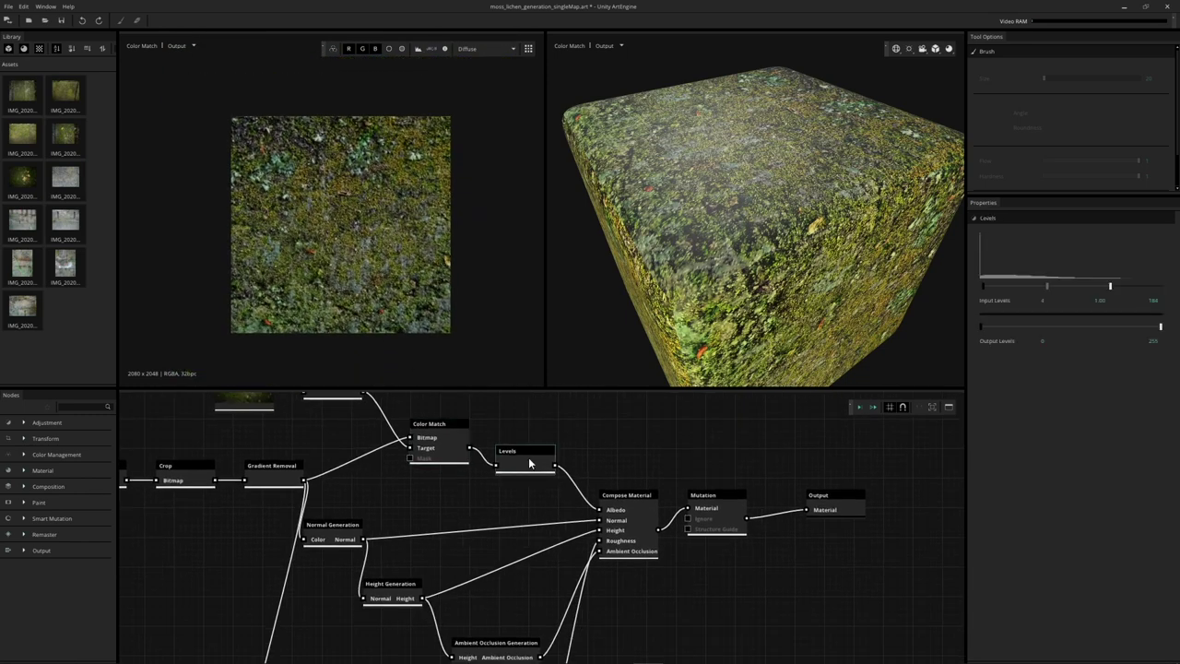
pyautogui.moveTo(504, 457); pyautogui.dragTo(365, 469, button='middle')
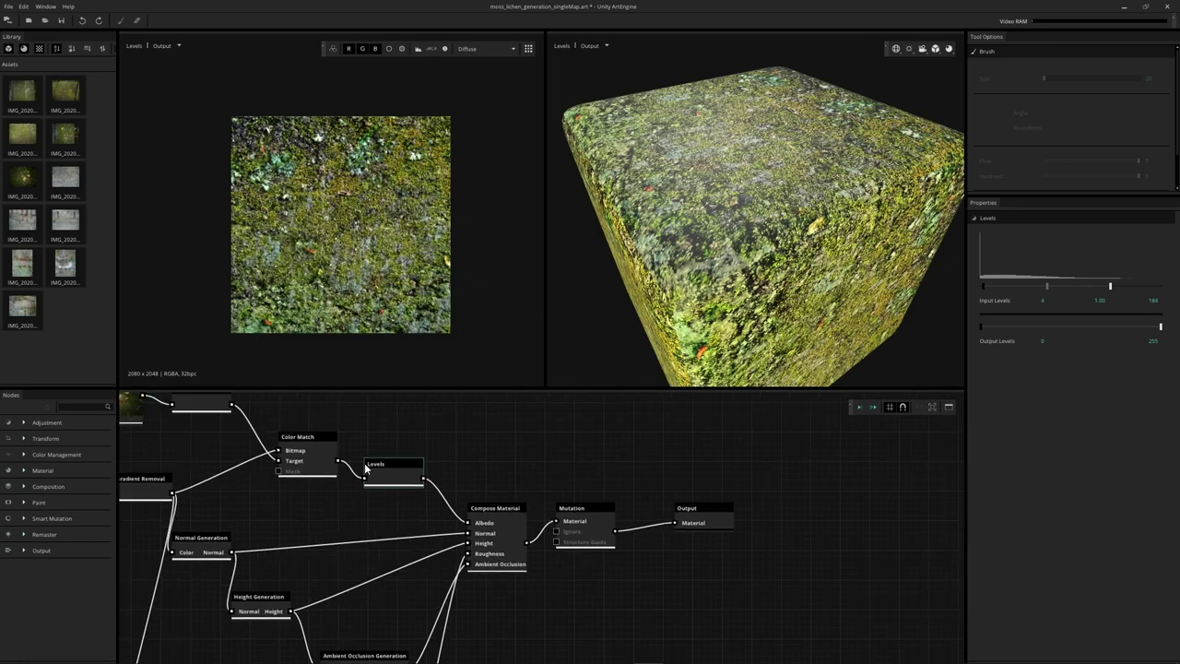
pyautogui.click(499, 546)
pyautogui.moveTo(534, 452); pyautogui.dragTo(483, 461, button='middle')
pyautogui.scroll(-1, 377, 193)
pyautogui.scroll(1, 377, 193)
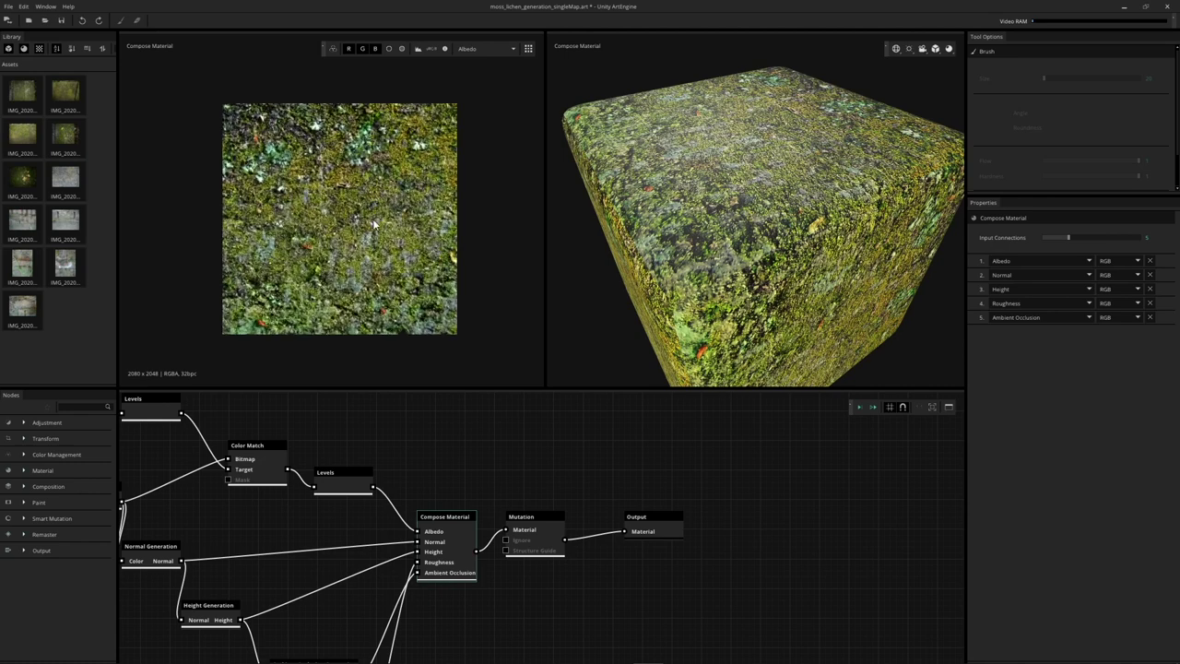
# View the Height, Ambient Occlusion and Albedo channels, then show the Mutation node's output
pyautogui.click(474, 49)
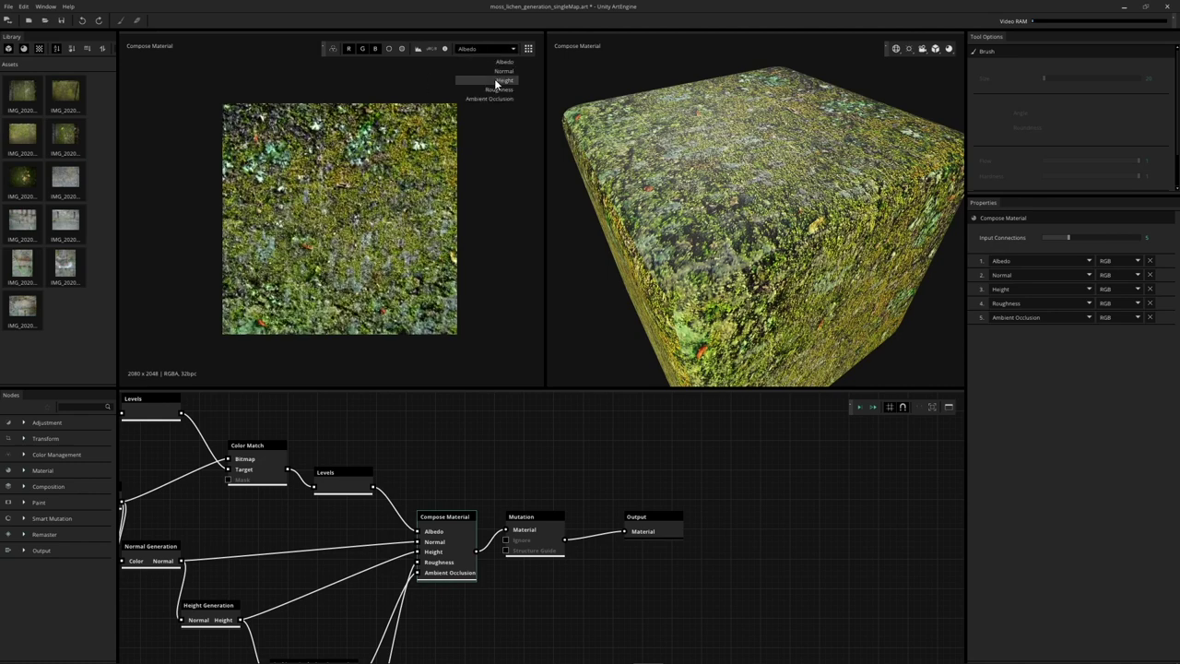
pyautogui.click(497, 80)
pyautogui.click(493, 49)
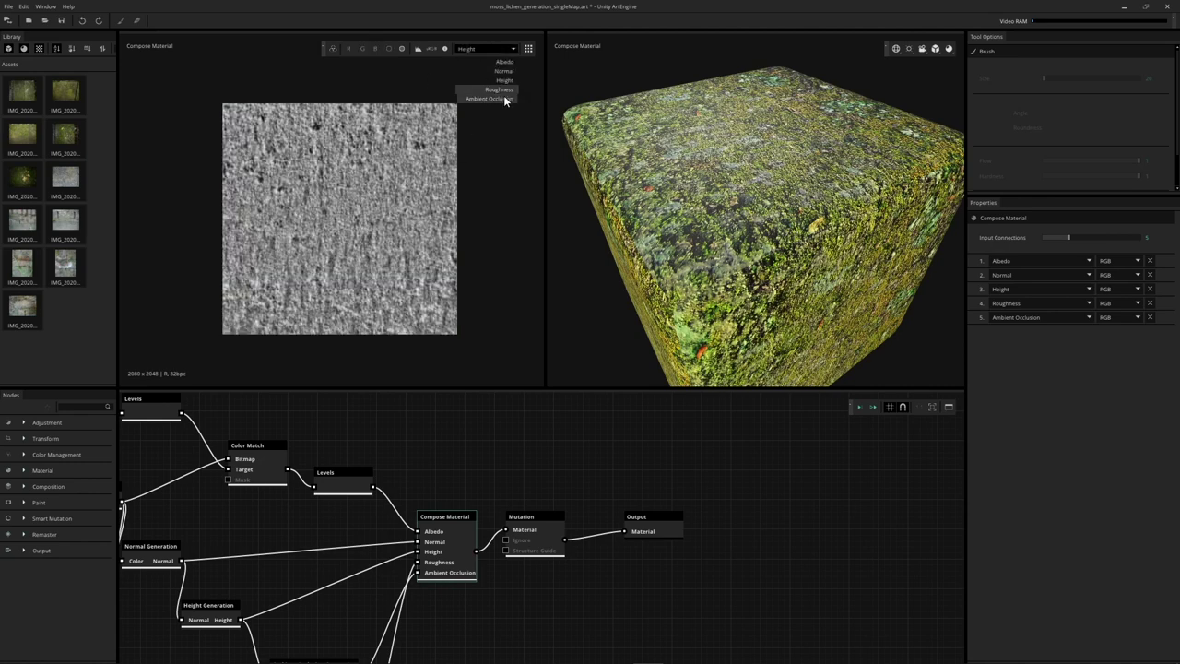
pyautogui.click(501, 98)
pyautogui.click(505, 51)
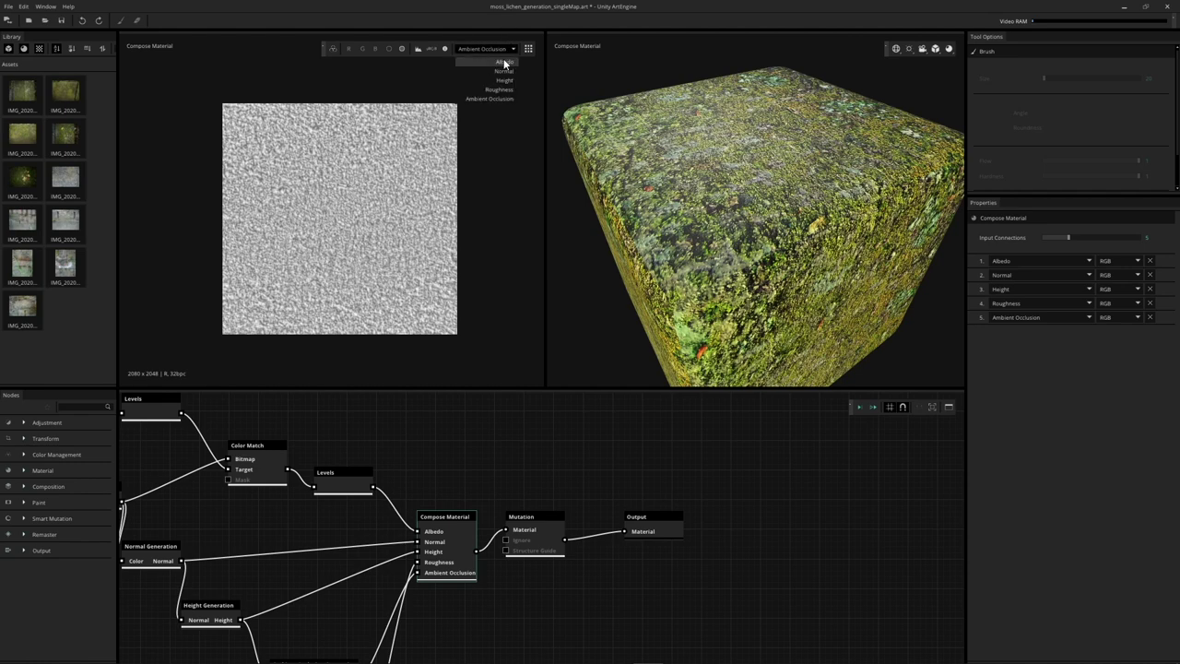
pyautogui.click(488, 62)
pyautogui.moveTo(516, 525); pyautogui.dragTo(386, 476, button='middle')
pyautogui.click(387, 475)
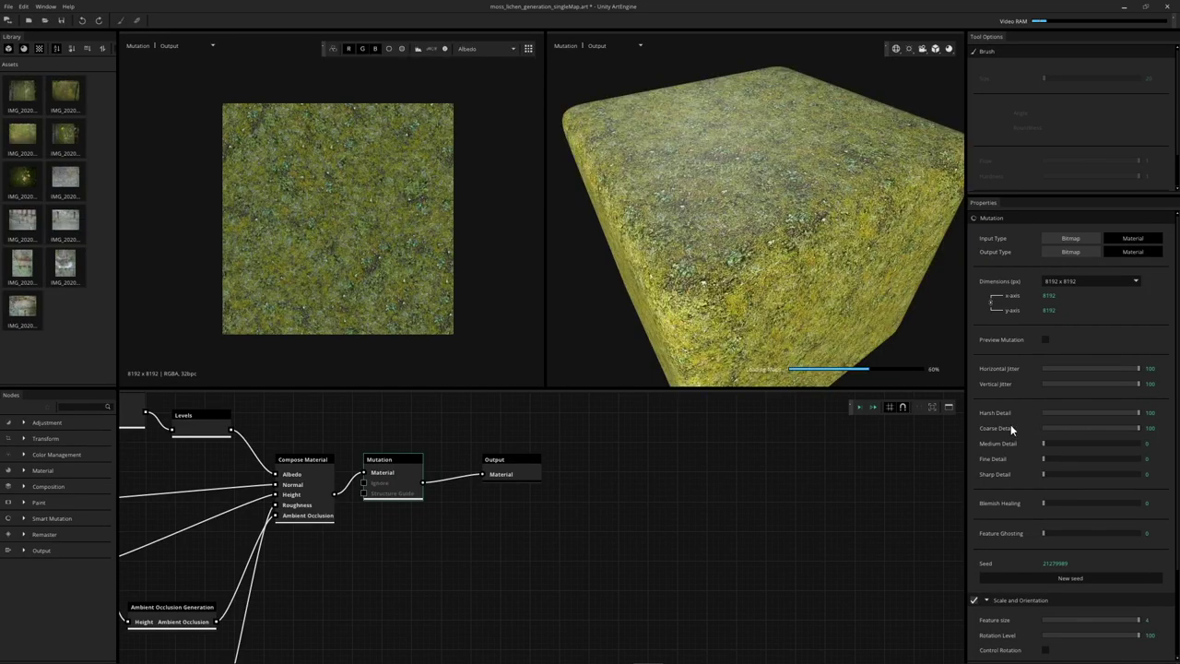
# Scroll the Mutation settings and orbit the cube to inspect the 8192 x 8192 mutated moss
pyautogui.scroll(-3, 1009, 429)
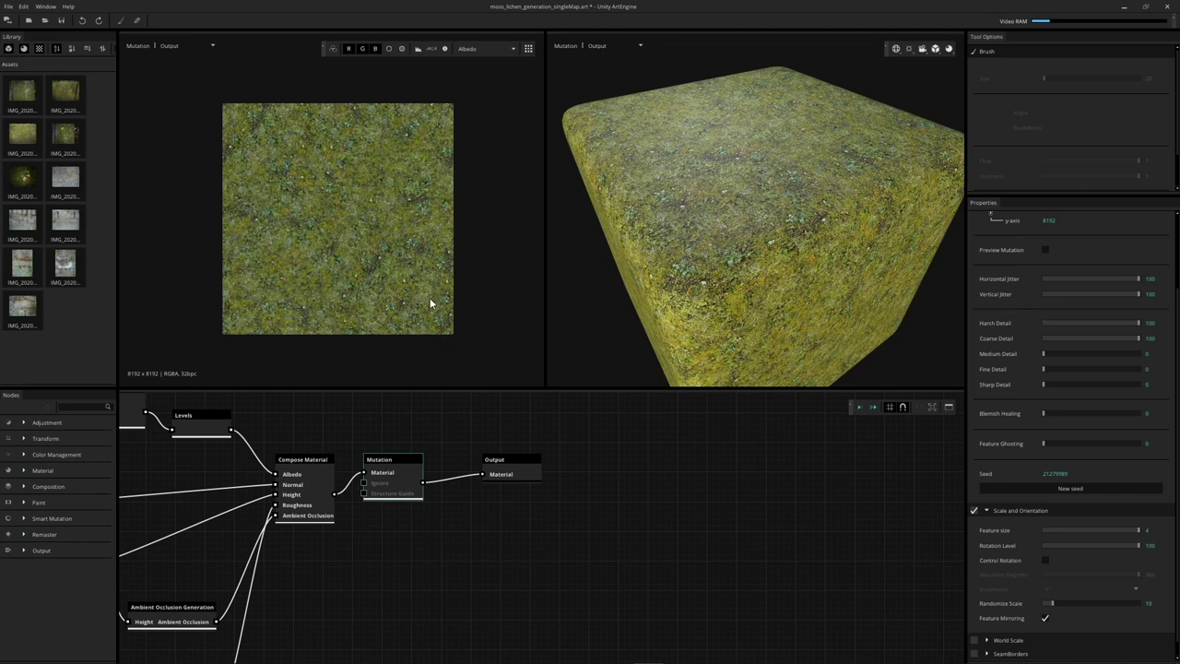
pyautogui.scroll(3, 311, 183)
pyautogui.scroll(-1, 272, 282)
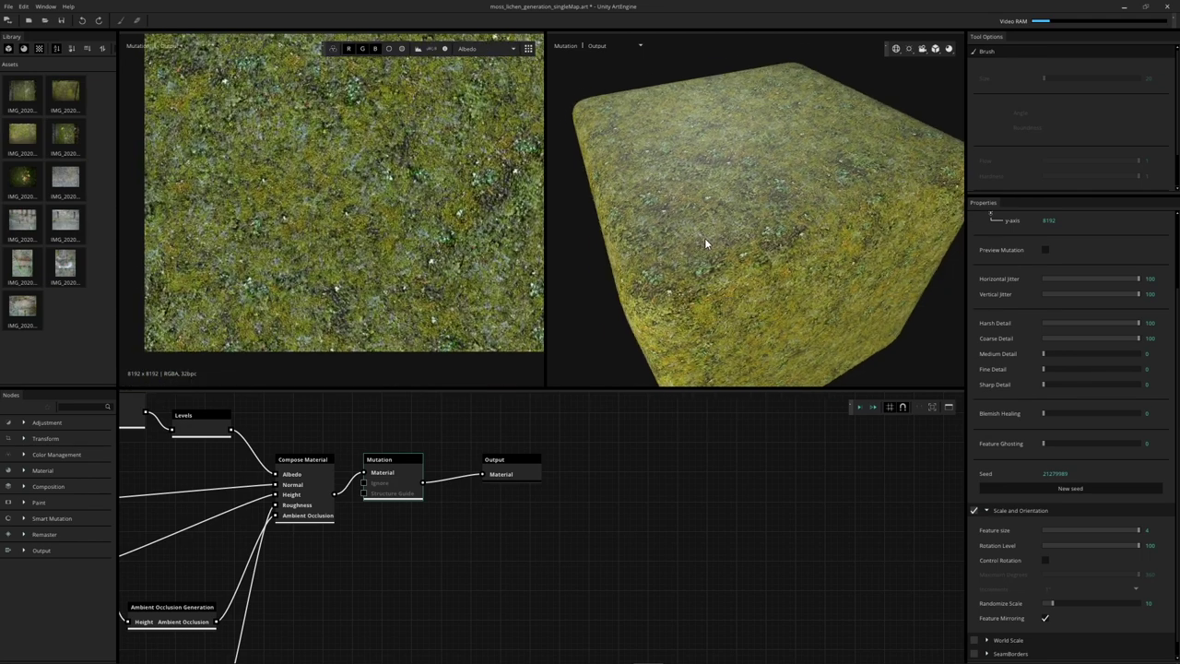
pyautogui.moveTo(704, 238); pyautogui.dragTo(785, 164)
pyautogui.scroll(3, 692, 224)
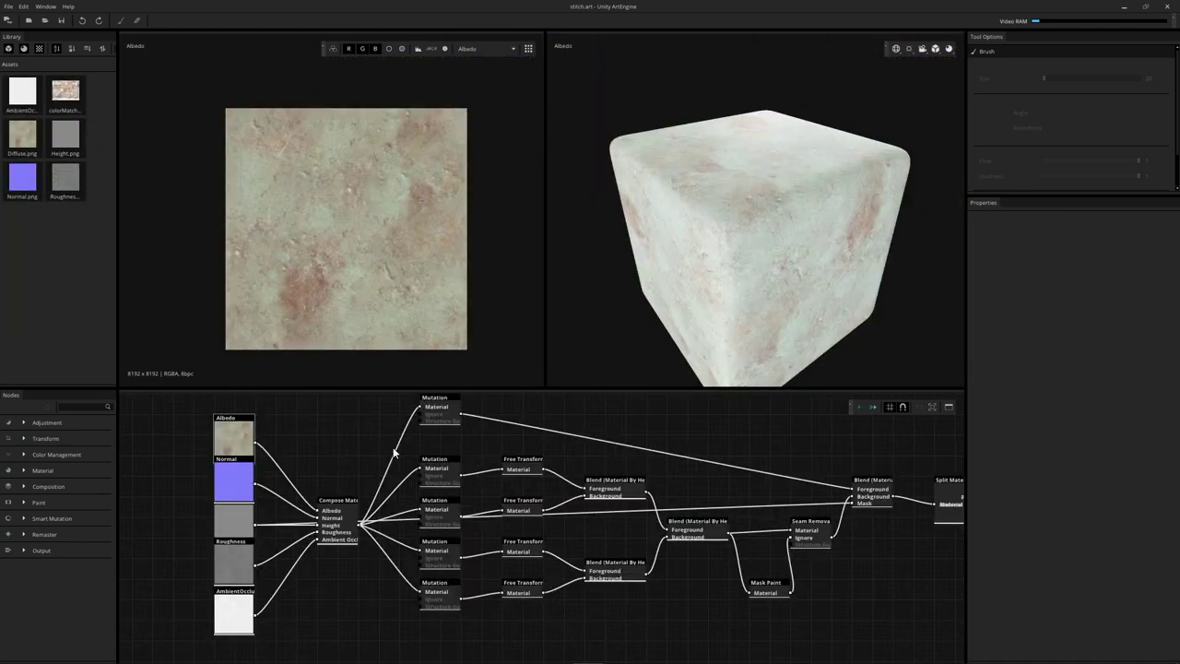
# Zoom into and pan around the stitch project's Albedo input texture
pyautogui.click(247, 440)
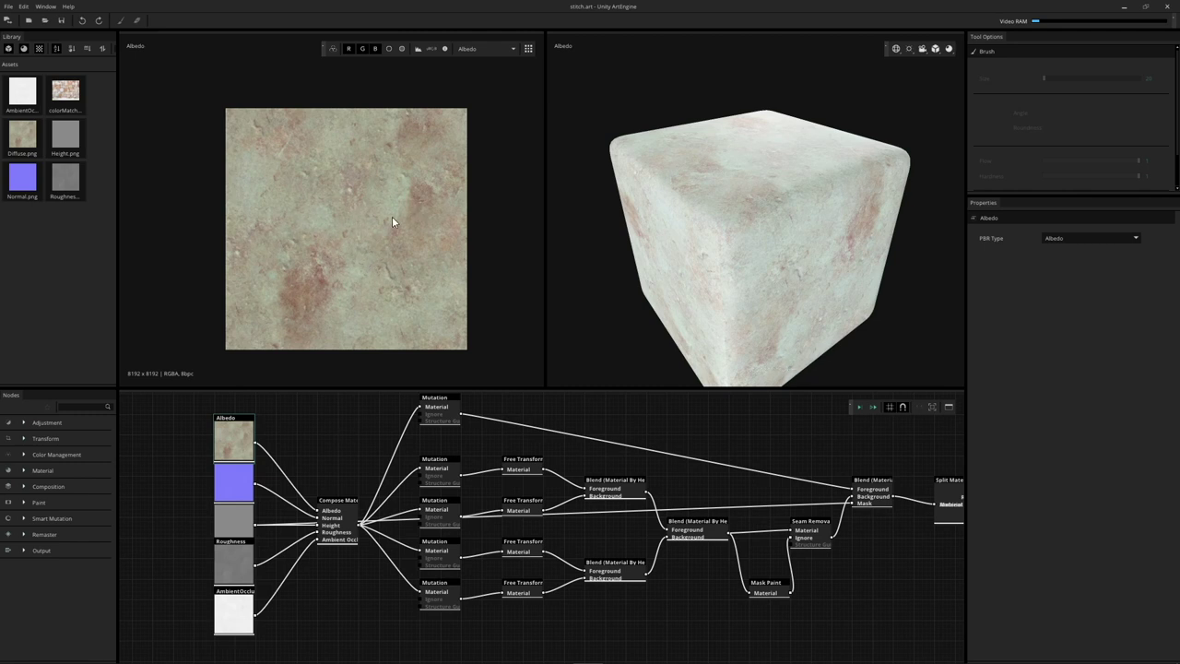
pyautogui.scroll(2, 365, 255)
pyautogui.scroll(2, 251, 281)
pyautogui.scroll(2, 250, 277)
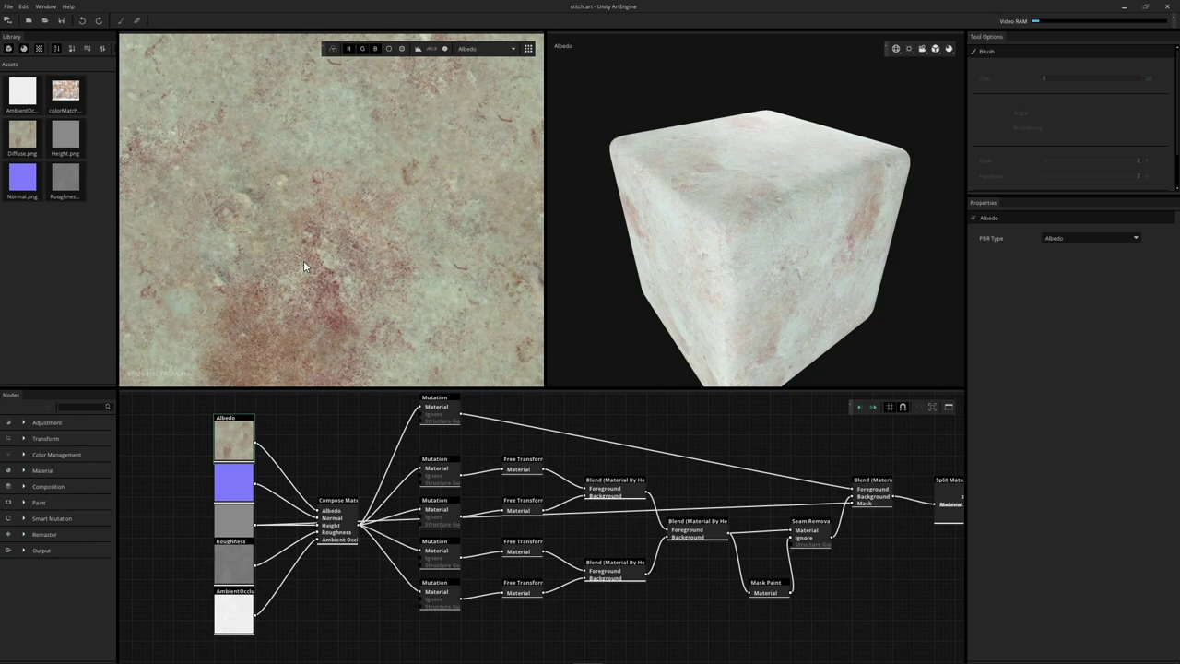
pyautogui.moveTo(356, 227); pyautogui.dragTo(305, 227, button='middle')
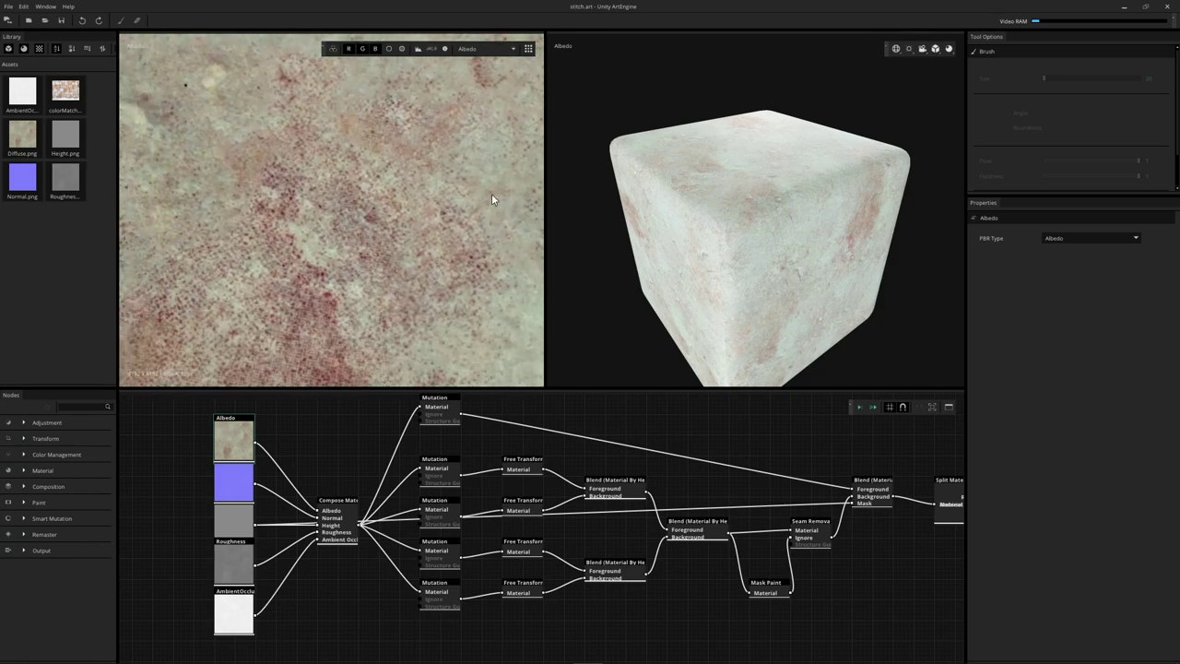
pyautogui.moveTo(272, 328); pyautogui.dragTo(283, 197, button='middle')
pyautogui.scroll(-5, 350, 201)
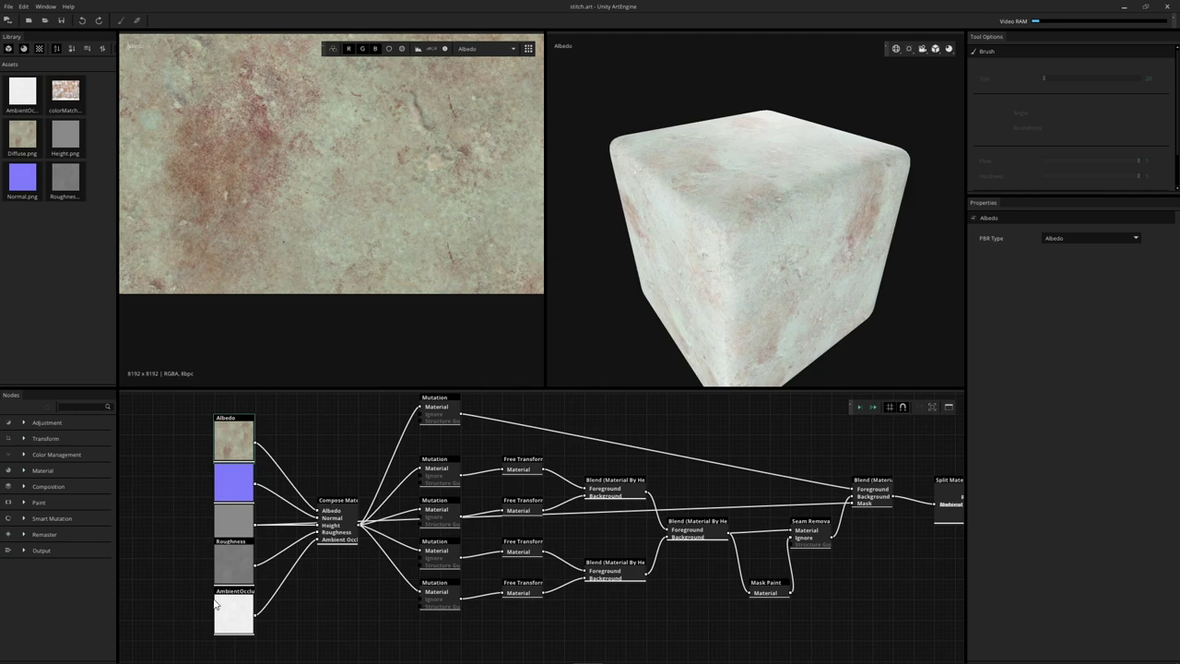
# Preview the whole Compose Material output and move the graph toward the texture input nodes
pyautogui.click(327, 521)
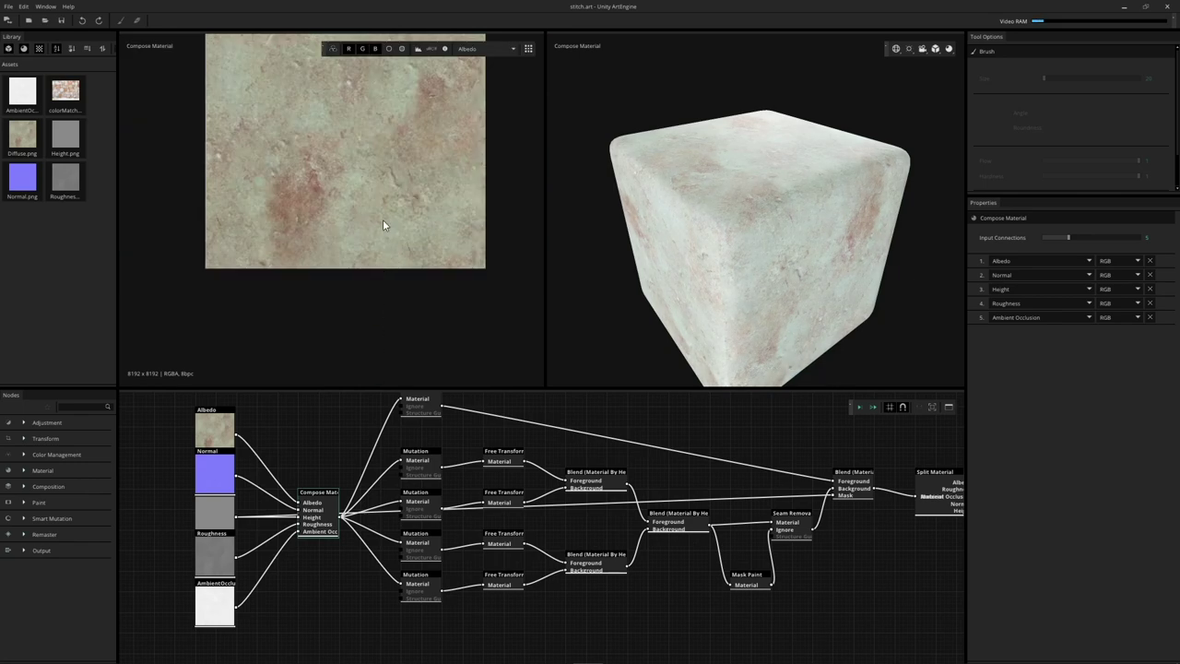
pyautogui.moveTo(384, 222); pyautogui.dragTo(363, 298, button='middle')
pyautogui.moveTo(369, 440); pyautogui.dragTo(275, 419, button='middle')
pyautogui.scroll(3, 290, 454)
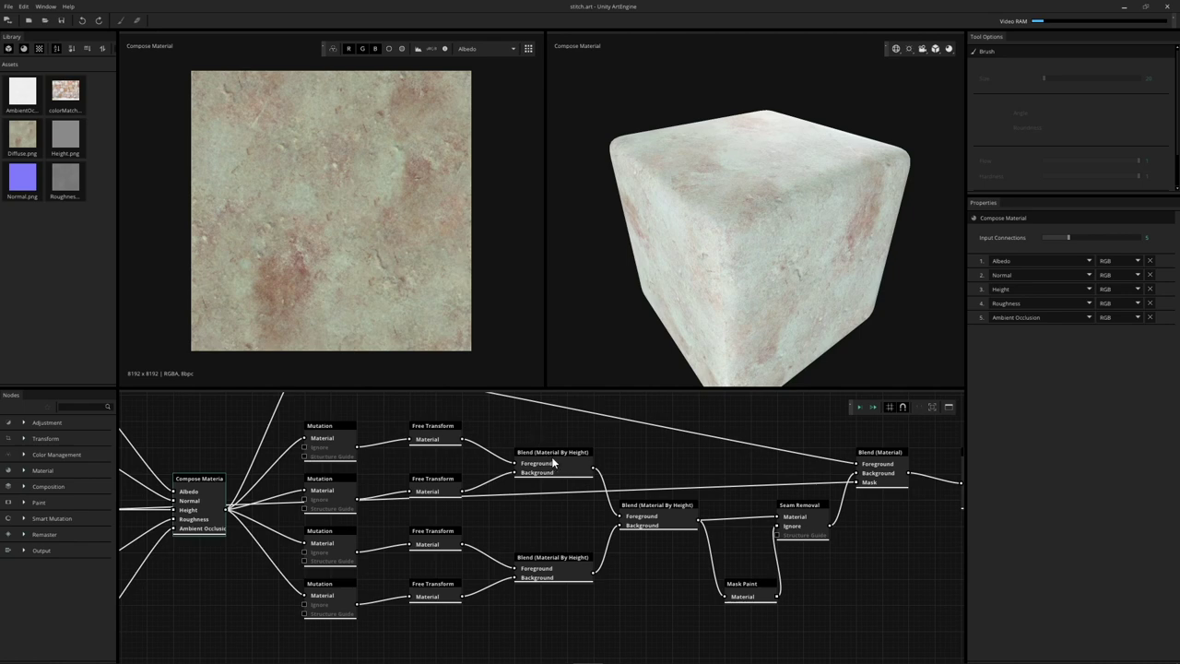
pyautogui.moveTo(486, 528); pyautogui.dragTo(590, 537, button='middle')
# Preview the two Mutation nodes, the top Free Transform and the upper Blend (Material By Height), then select them together
pyautogui.click(436, 459)
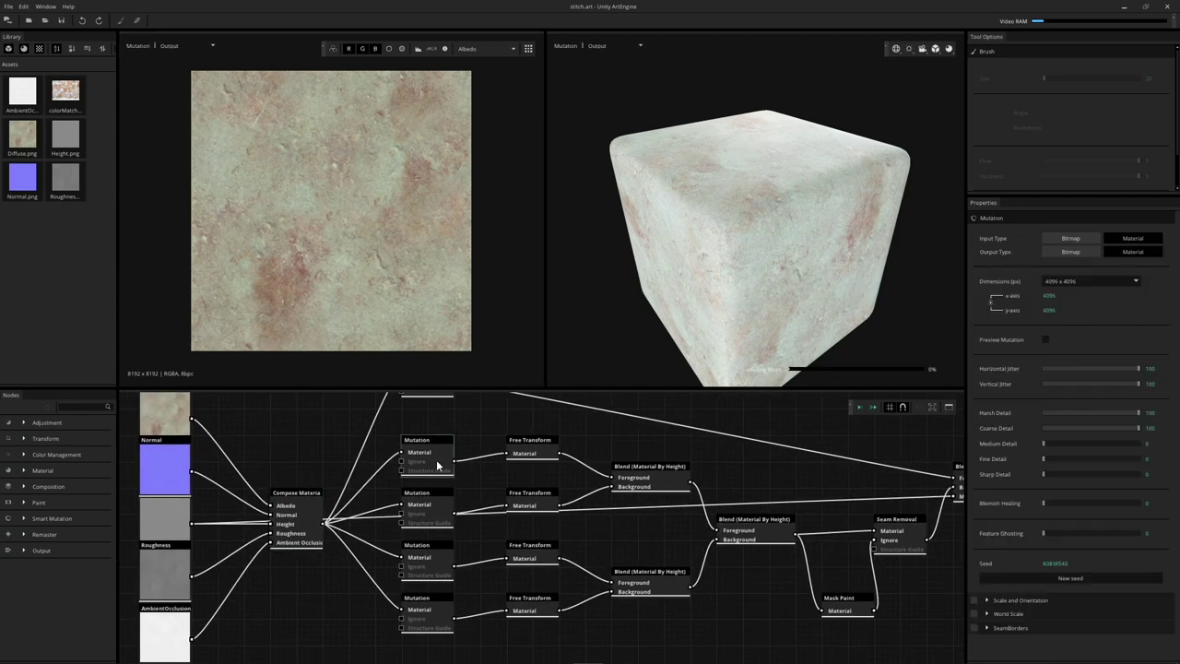
pyautogui.click(432, 506)
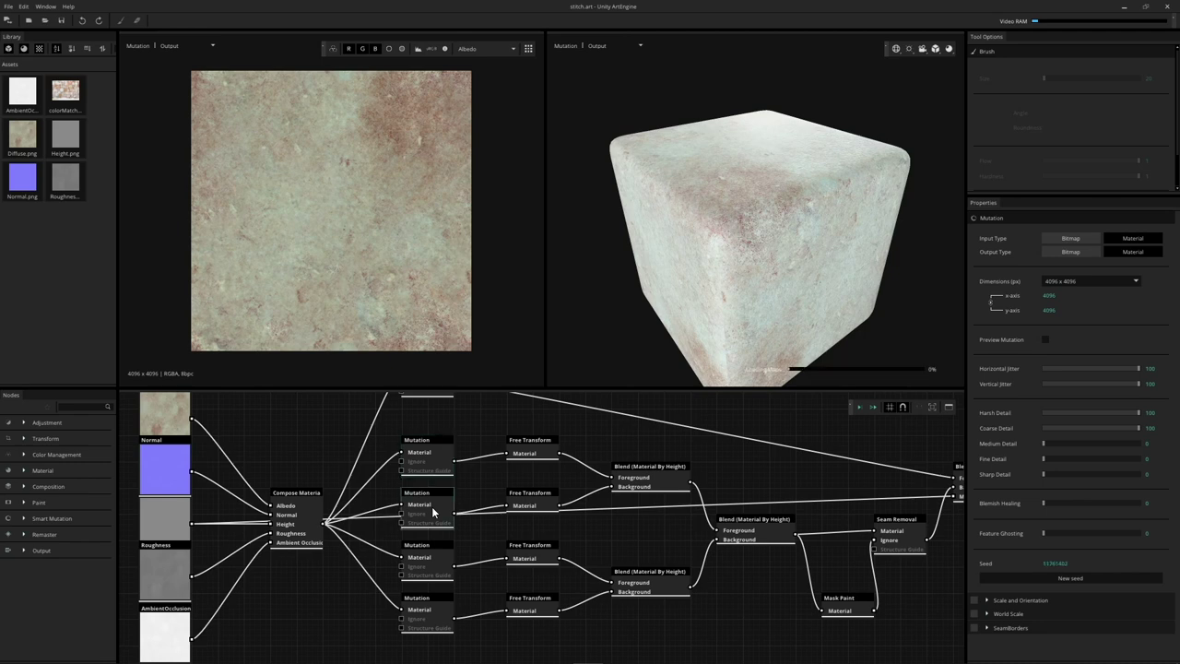
pyautogui.moveTo(486, 465); pyautogui.dragTo(455, 441, button='middle')
pyautogui.click(493, 453)
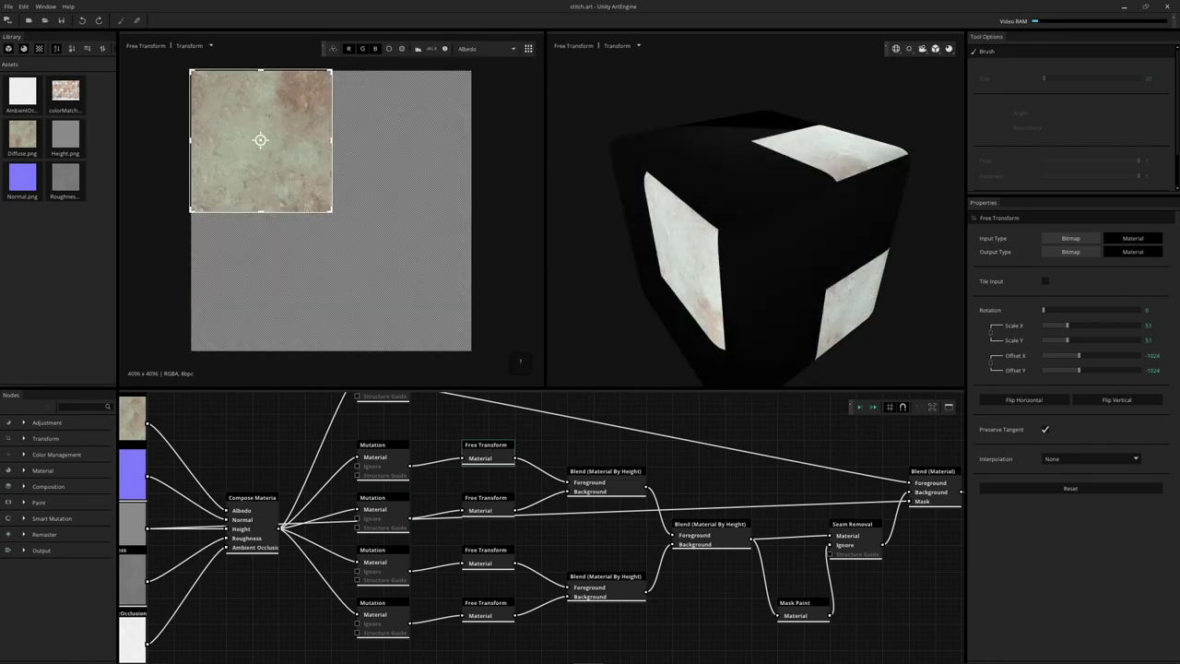
pyautogui.click(622, 484)
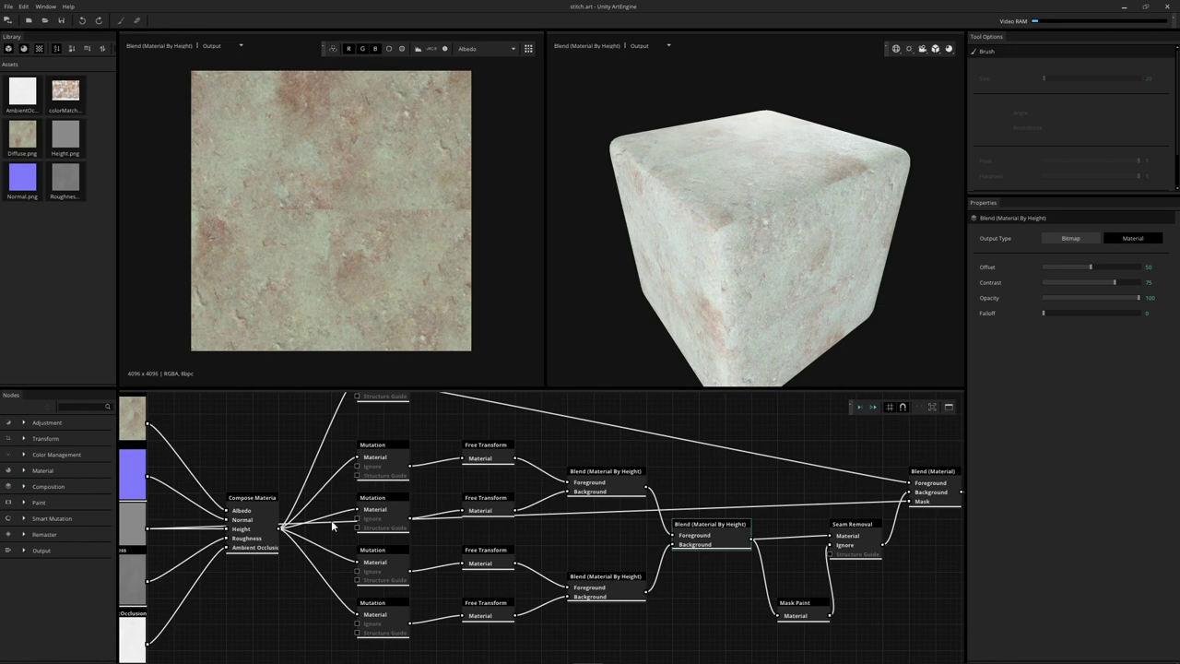
pyautogui.moveTo(348, 427); pyautogui.dragTo(590, 642)
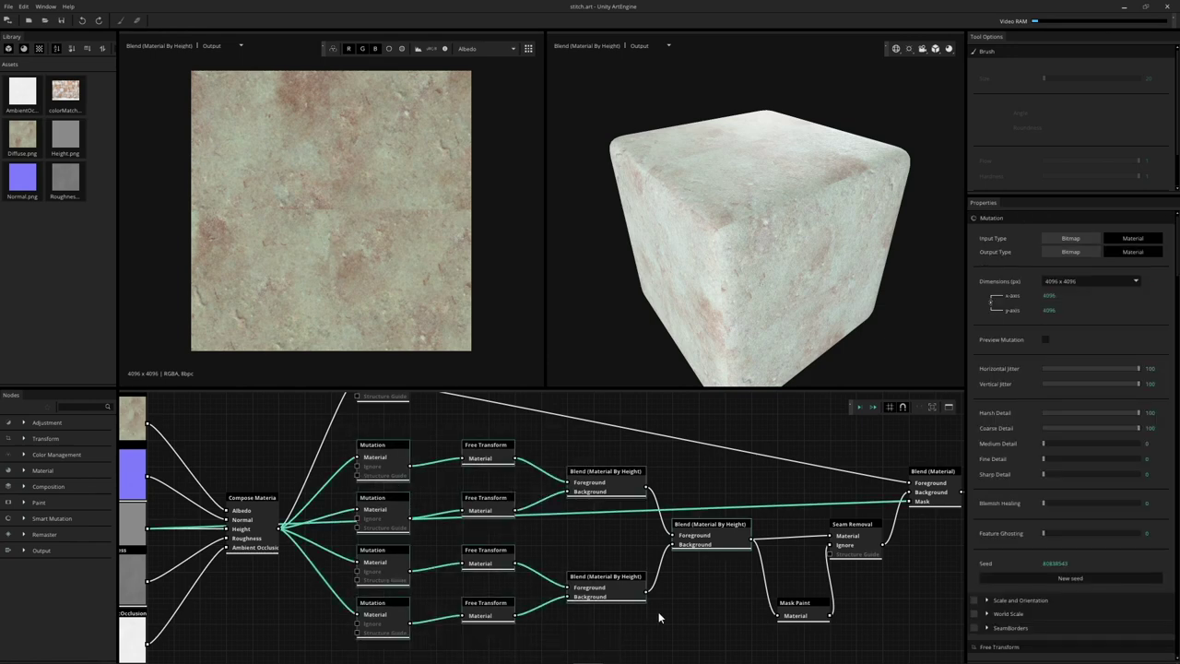
# Show the Mask Paint mask and Seam Removal output, compare with Blend, and orbit the seamless cube
pyautogui.moveTo(695, 609); pyautogui.dragTo(468, 599, button='middle')
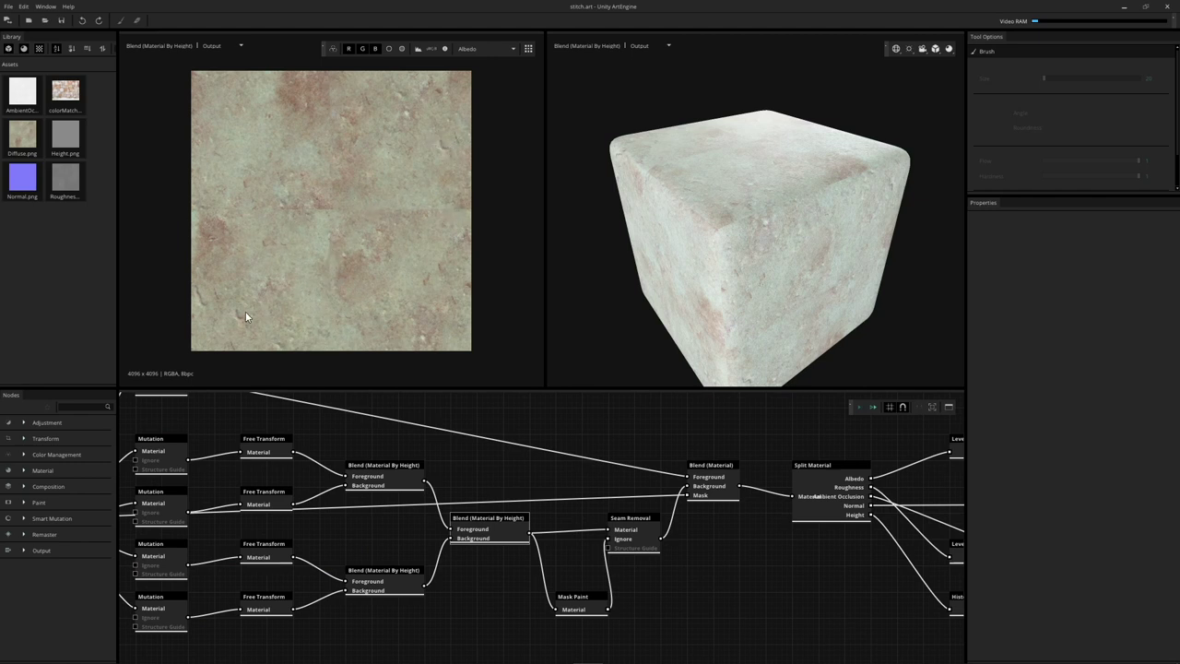
pyautogui.moveTo(546, 489); pyautogui.dragTo(451, 465, button='middle')
pyautogui.click(486, 585)
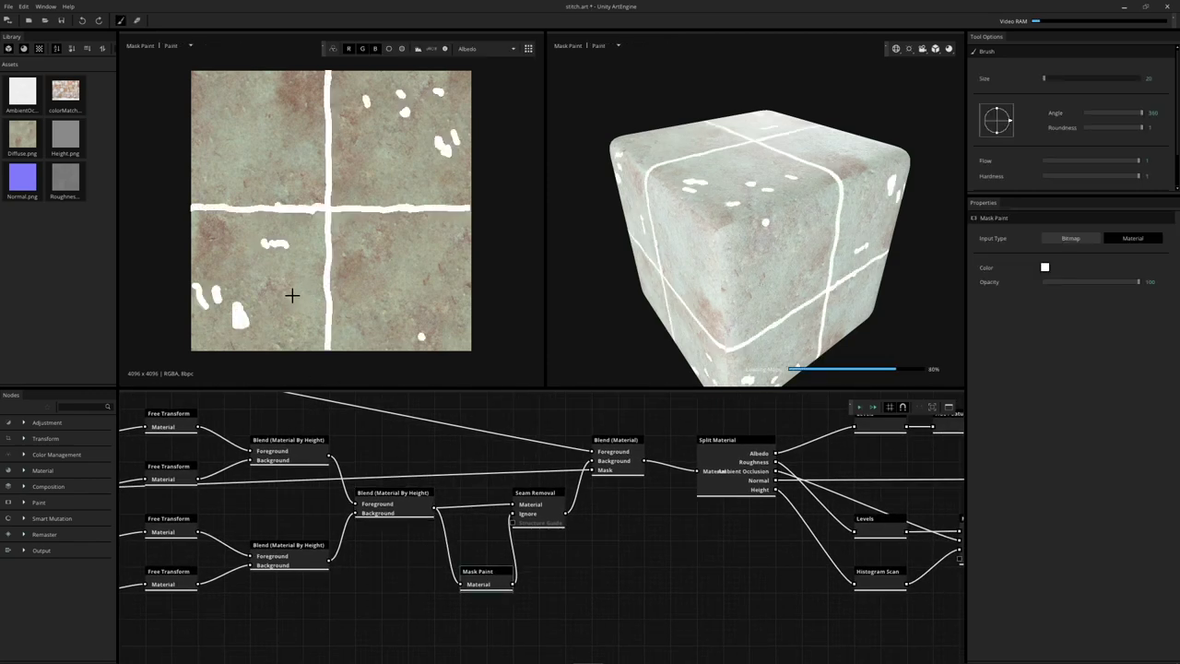
pyautogui.click(531, 516)
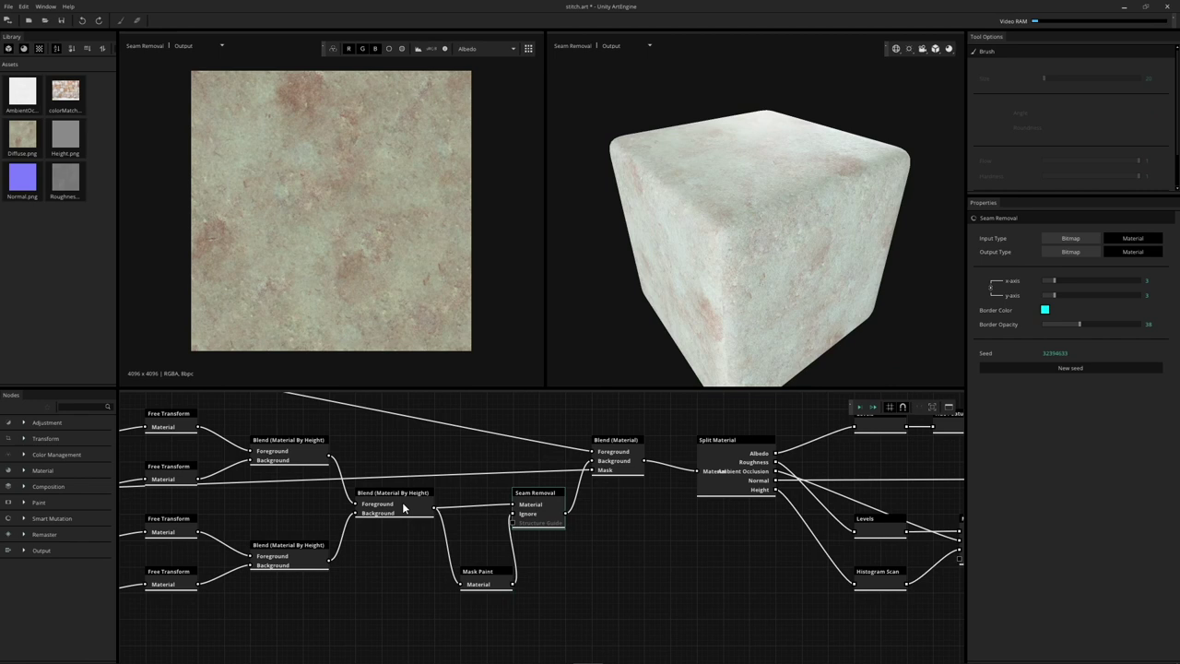
pyautogui.click(402, 507)
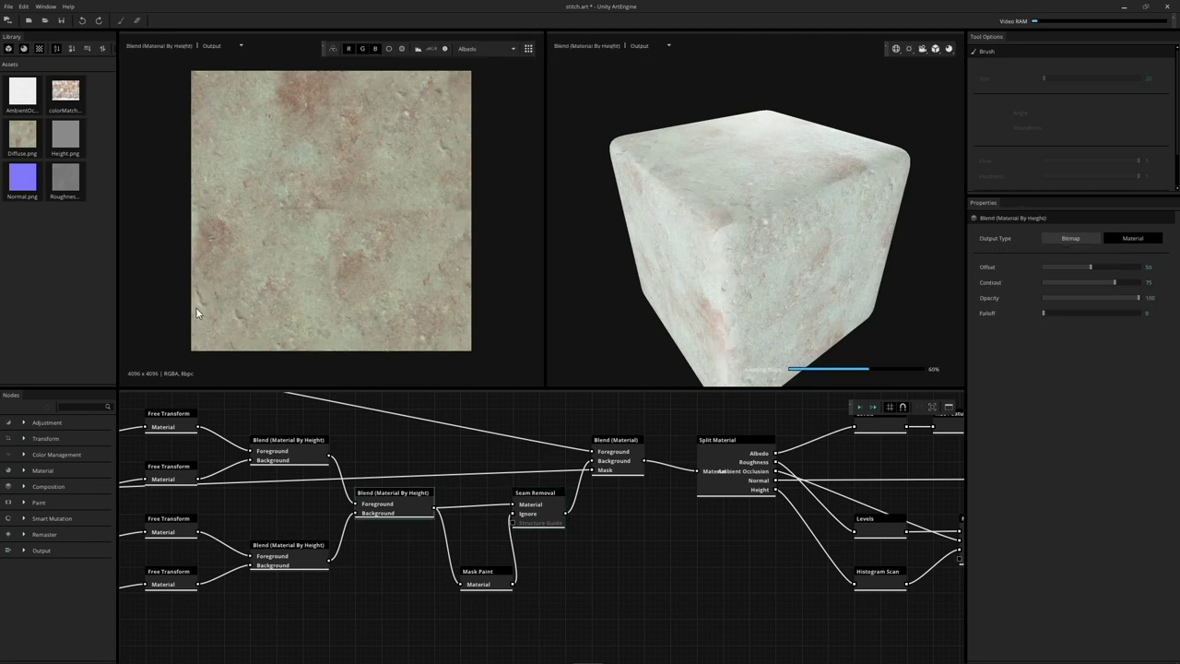
pyautogui.click(543, 513)
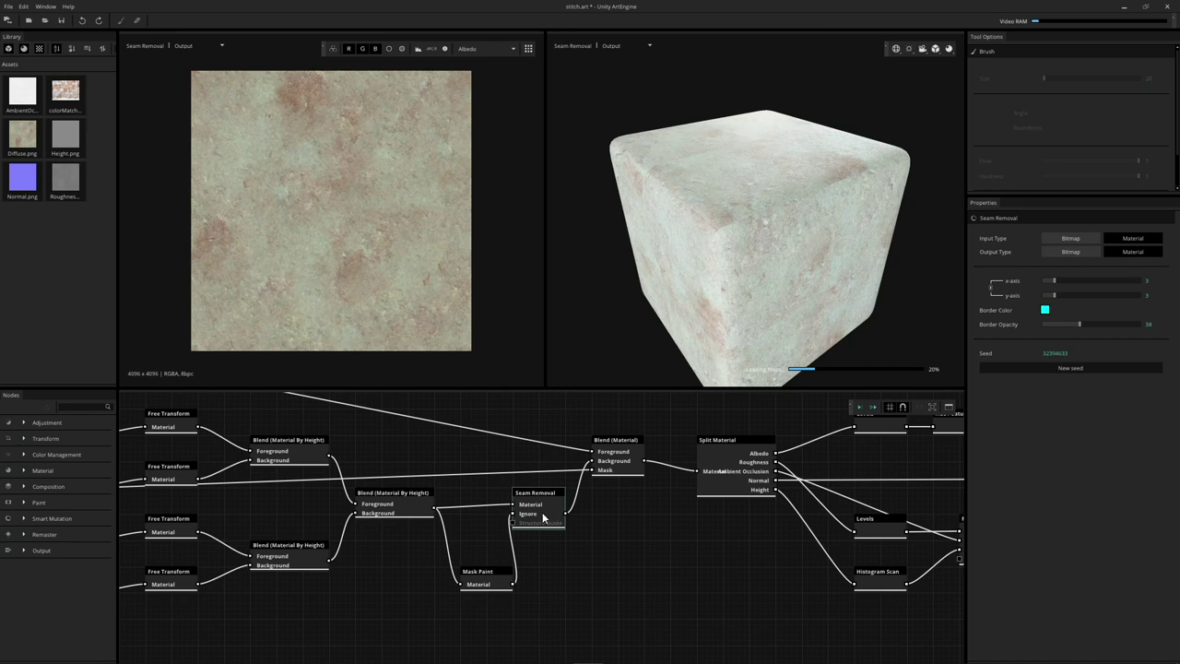
pyautogui.moveTo(693, 184); pyautogui.dragTo(725, 251)
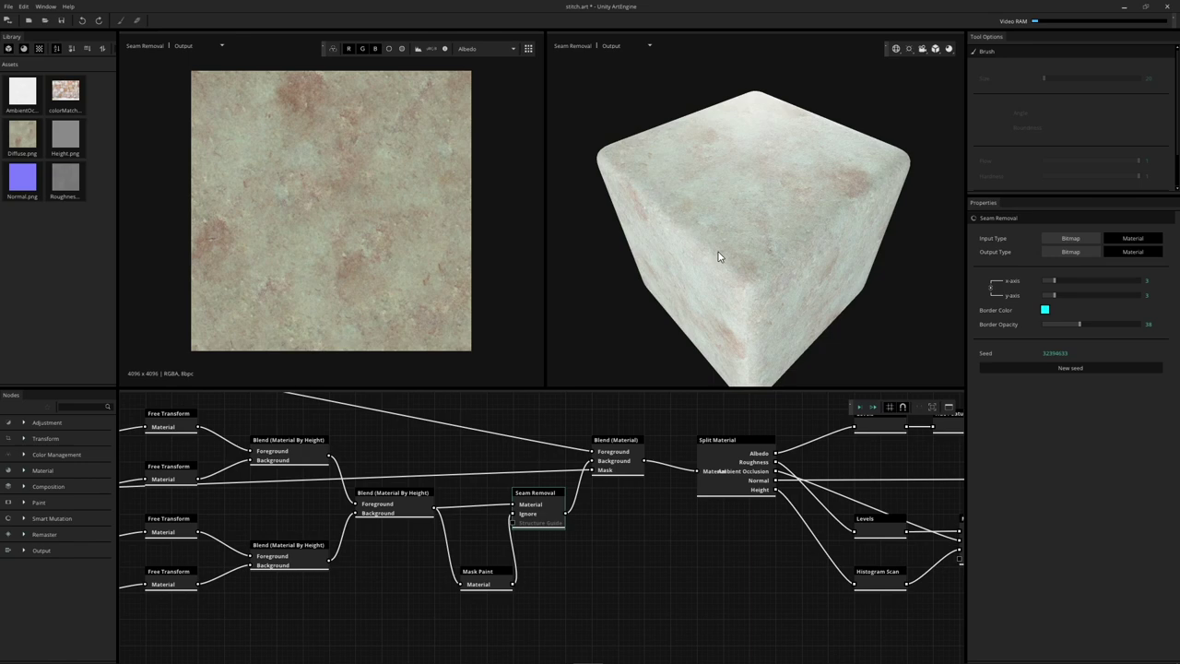
pyautogui.moveTo(733, 259); pyautogui.dragTo(780, 221)
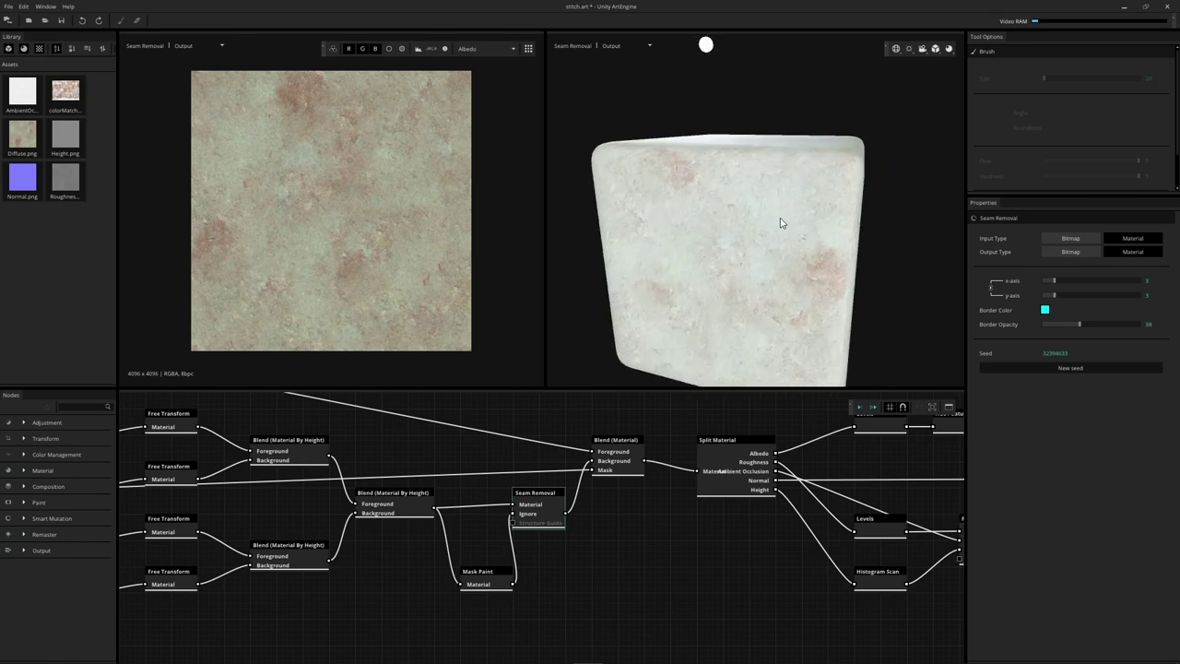
# Select the Height image node, then preview the top Mutation node's output
pyautogui.moveTo(421, 422); pyautogui.dragTo(574, 413, button='middle')
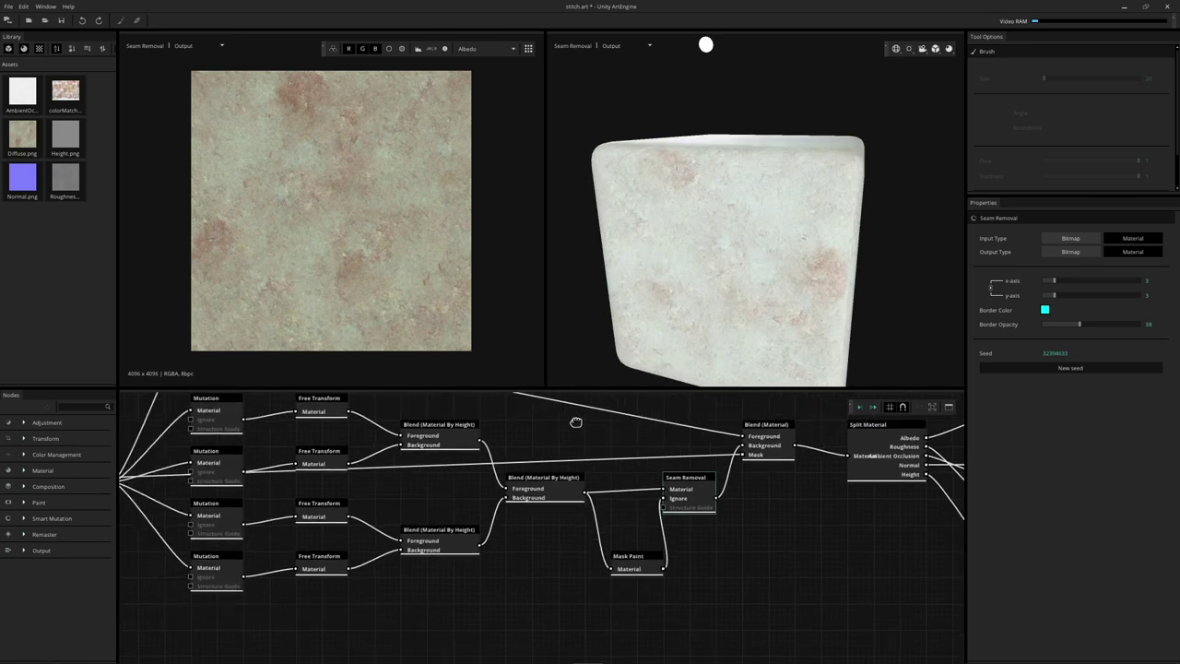
pyautogui.moveTo(270, 425); pyautogui.dragTo(416, 488, button='middle')
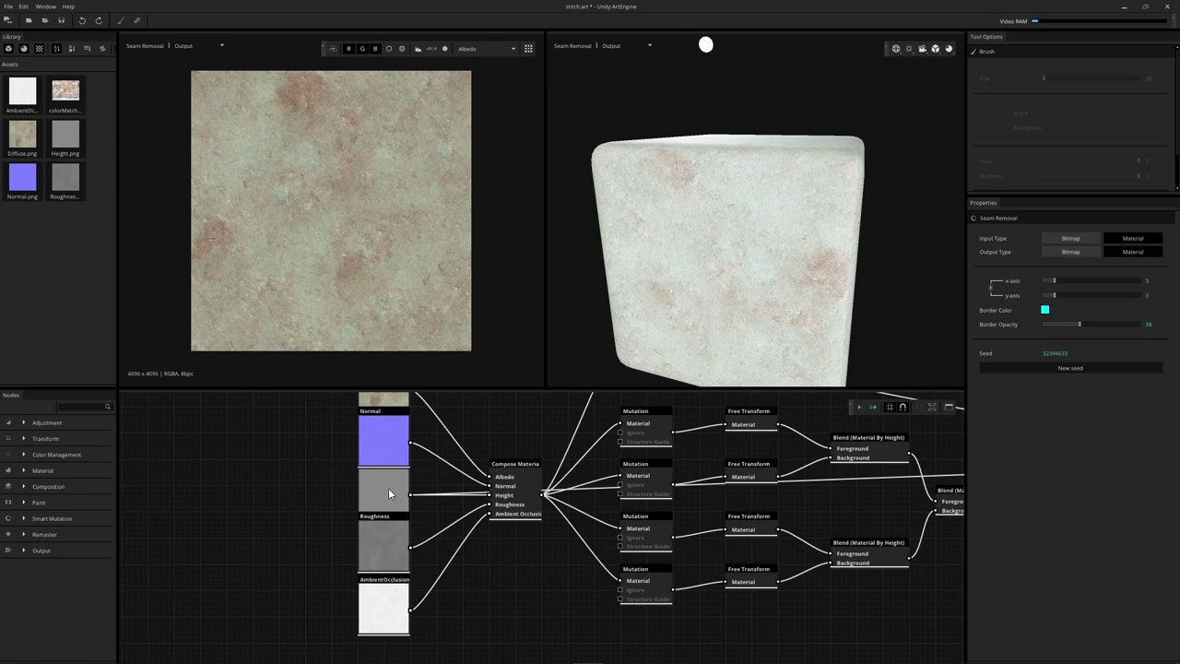
pyautogui.click(385, 493)
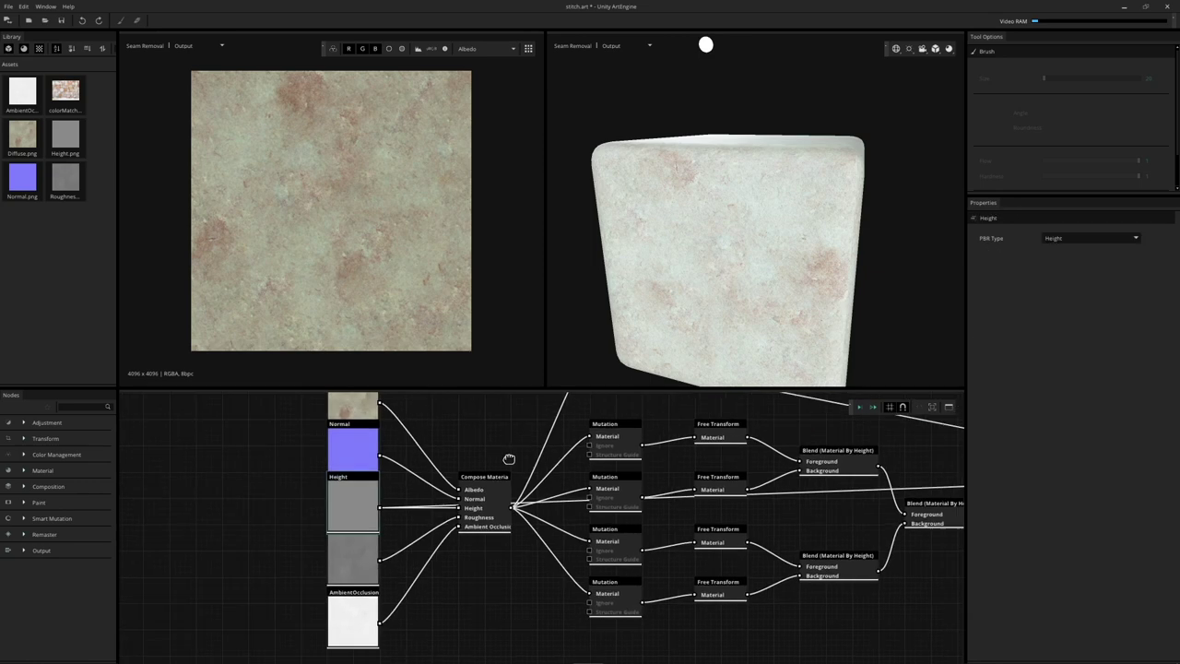
pyautogui.moveTo(774, 420); pyautogui.dragTo(578, 492, button='middle')
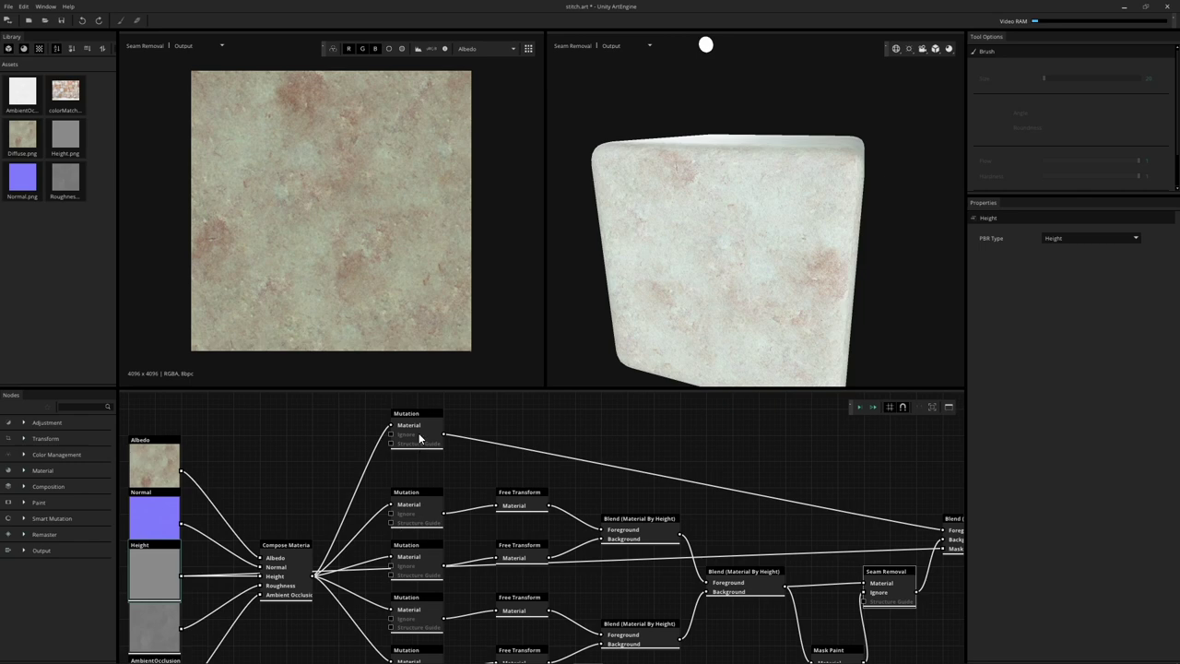
pyautogui.moveTo(448, 485); pyautogui.dragTo(427, 502, button='middle')
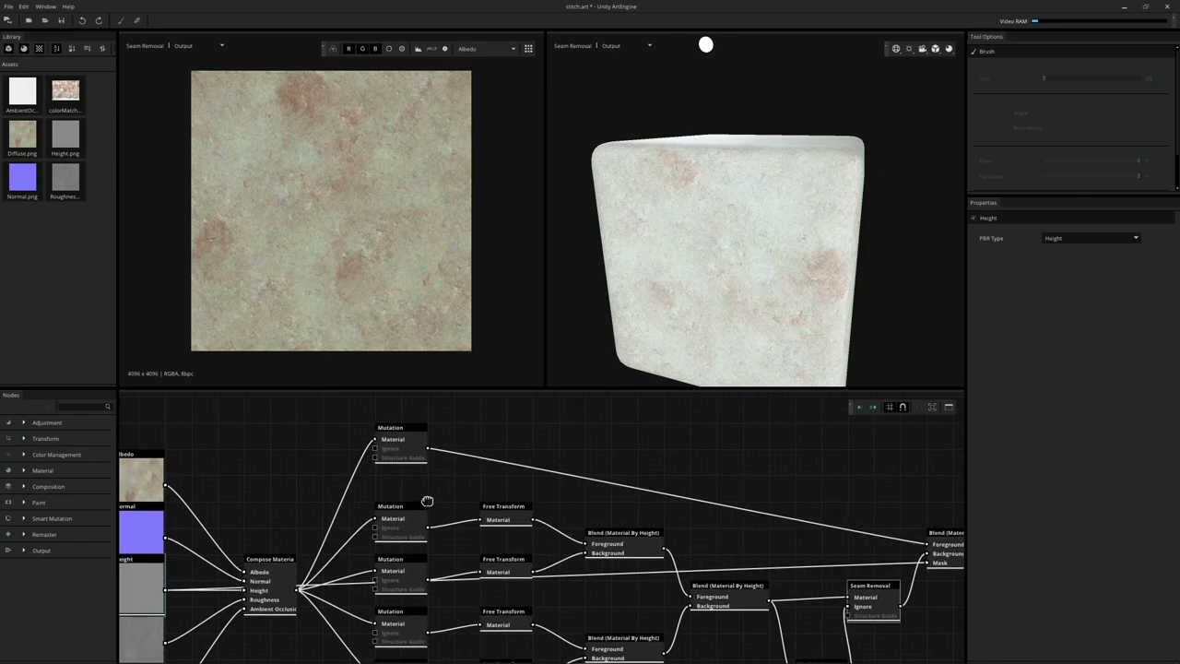
pyautogui.click(404, 449)
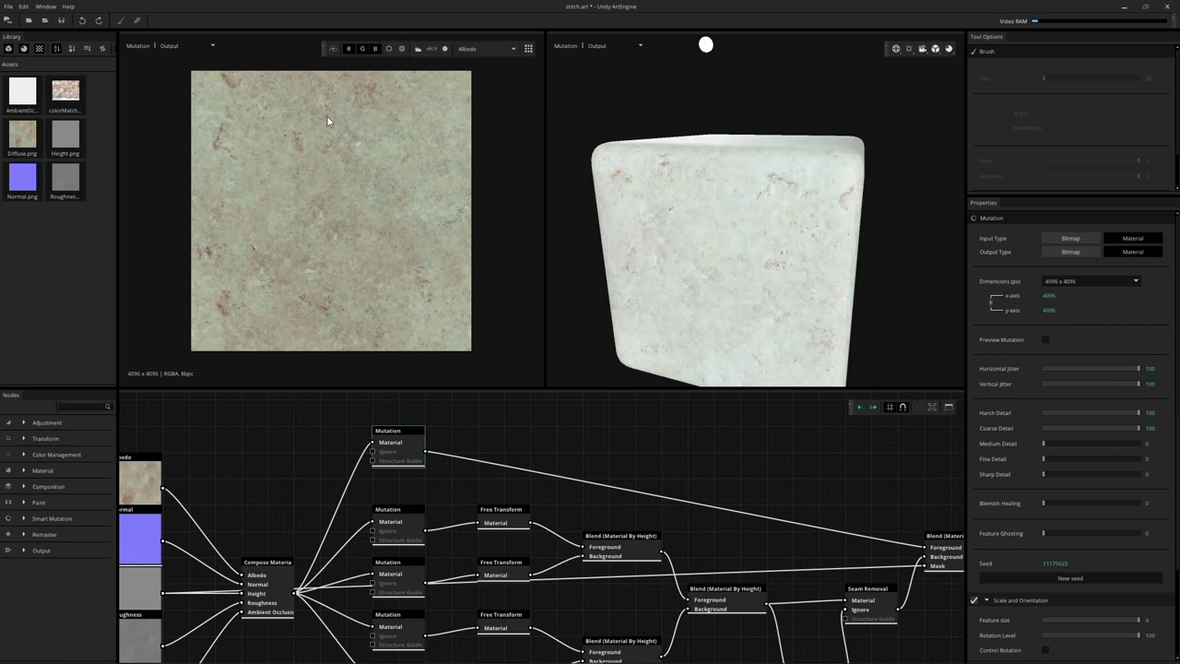
# Review the Mutation node's scale and orientation: feature size 4, rotation level 100, feature mirroring on
pyautogui.moveTo(296, 418); pyautogui.dragTo(400, 425, button='middle')
pyautogui.scroll(-2, 1065, 539)
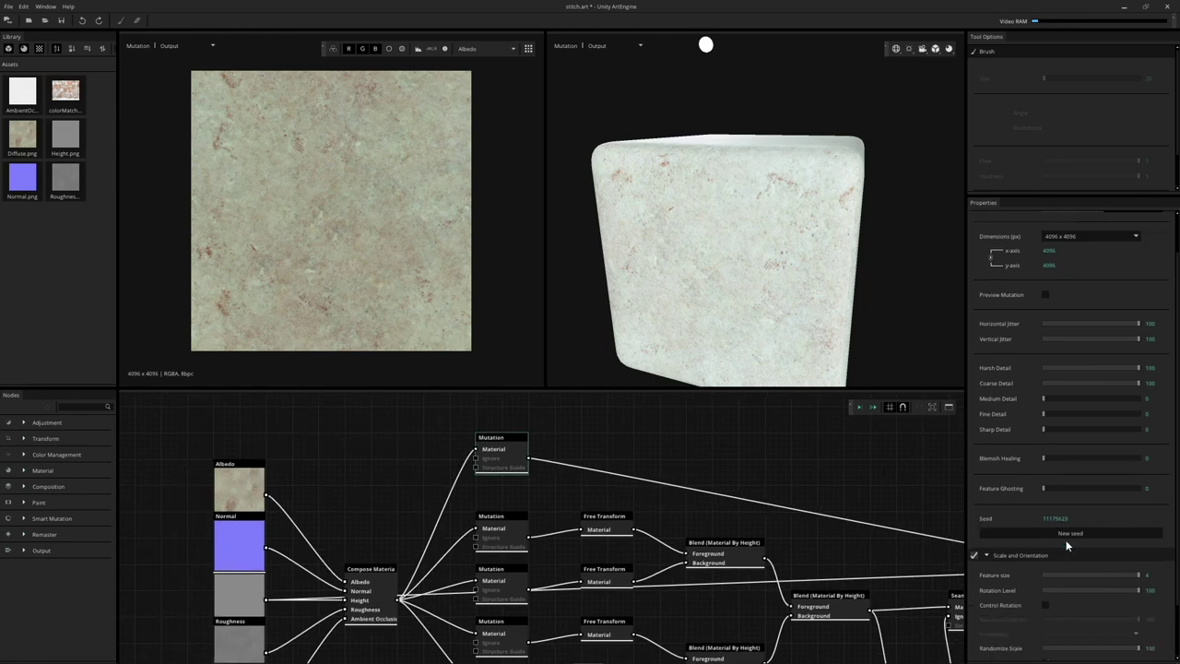
pyautogui.scroll(-2, 1036, 560)
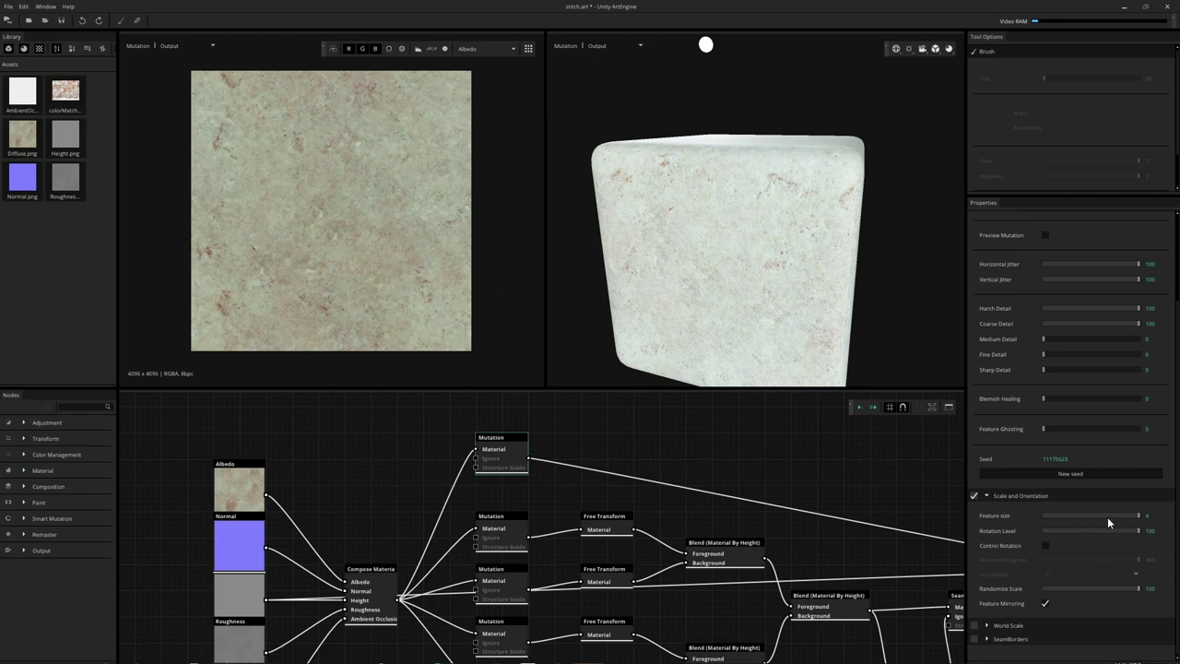
pyautogui.scroll(2, 367, 244)
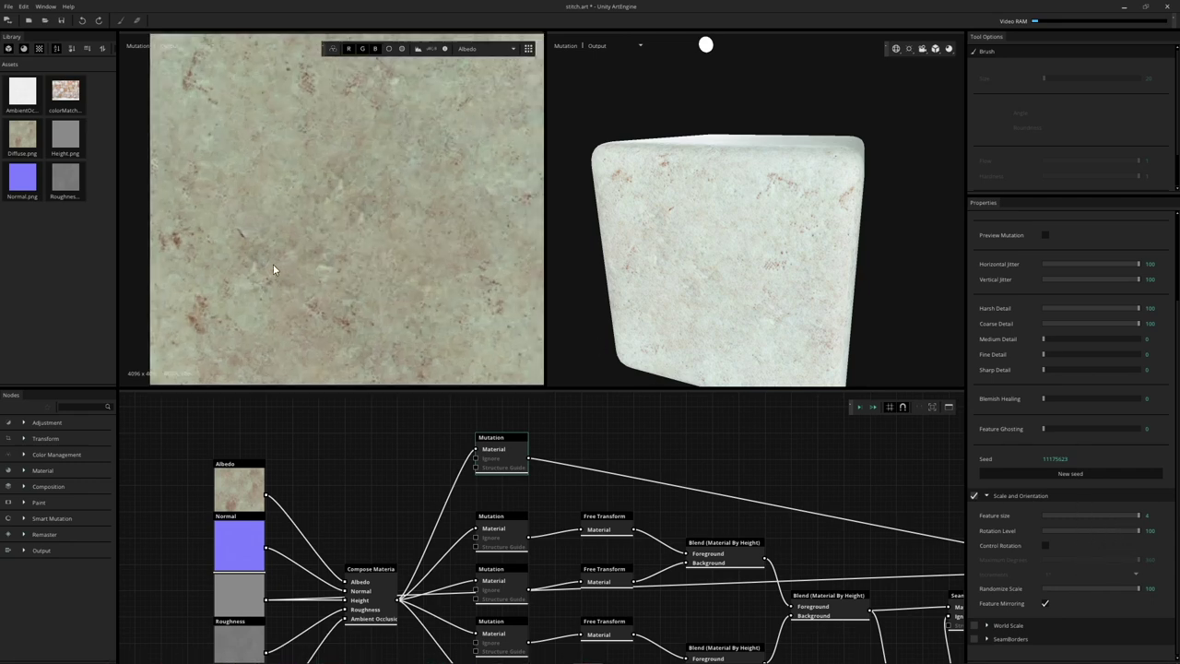
pyautogui.scroll(-2, 352, 266)
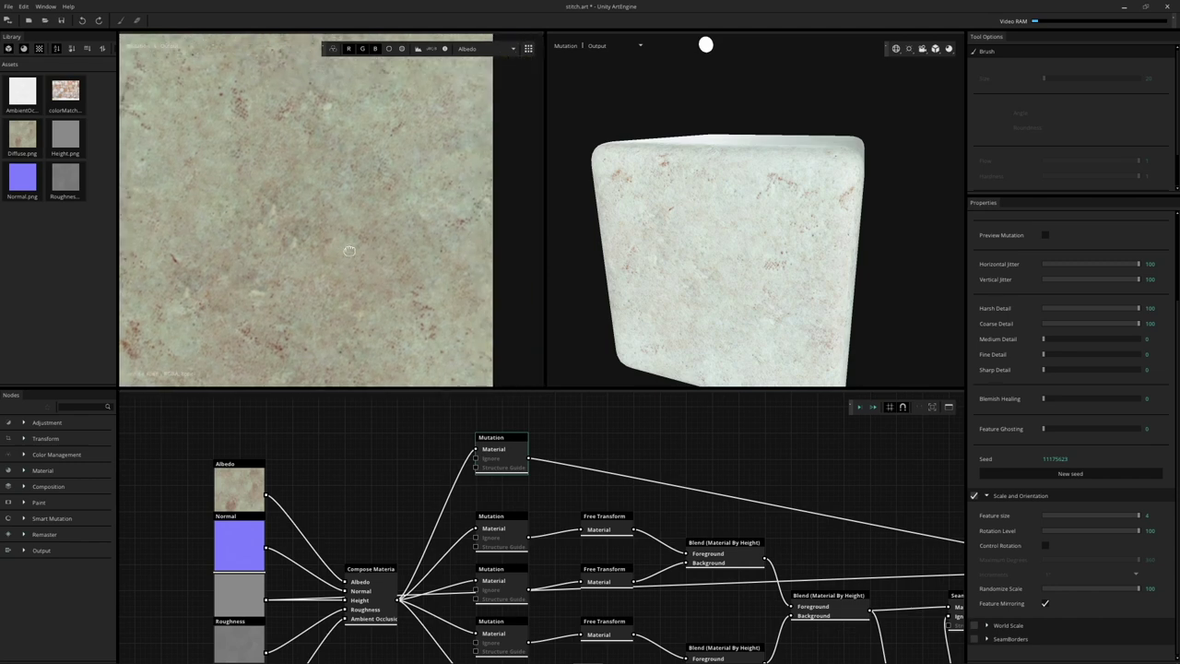
pyautogui.moveTo(369, 276); pyautogui.dragTo(369, 228, button='middle')
pyautogui.scroll(2, 472, 309)
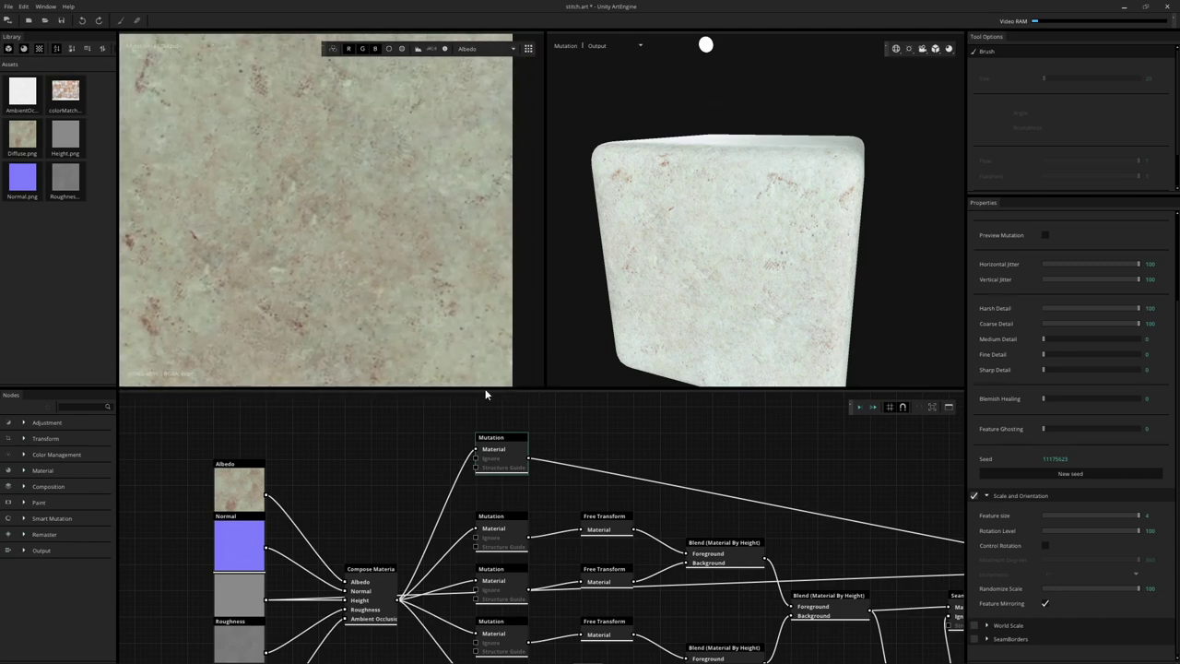
pyautogui.moveTo(718, 425); pyautogui.dragTo(403, 482, button='middle')
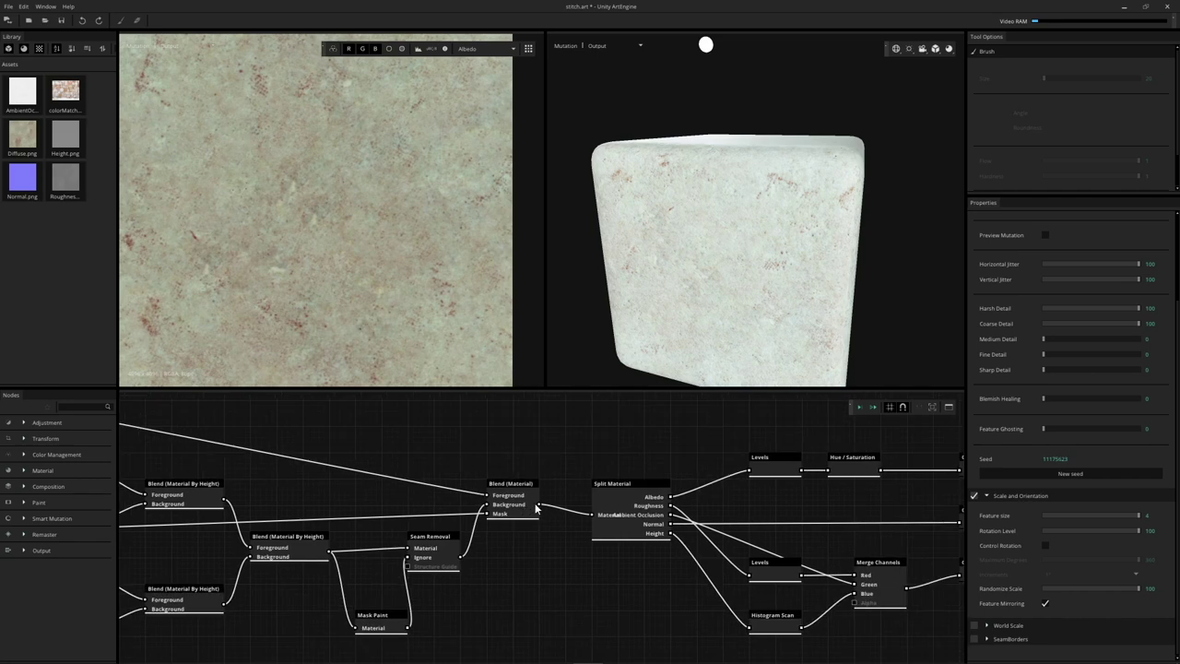
# Preview the Blend (Material) output and orbit the cube to see its top and sides
pyautogui.scroll(-3, 539, 509)
pyautogui.scroll(2, 466, 512)
pyautogui.moveTo(465, 513); pyautogui.dragTo(754, 521, button='middle')
pyautogui.click(754, 521)
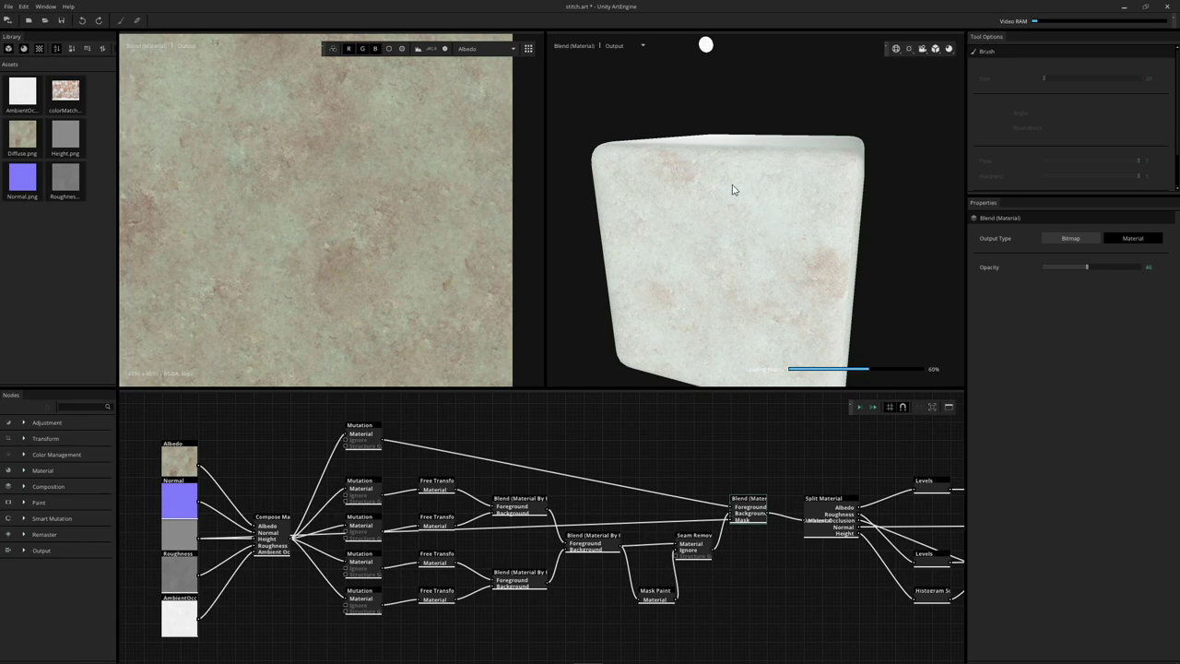
pyautogui.moveTo(716, 190); pyautogui.dragTo(921, 310)
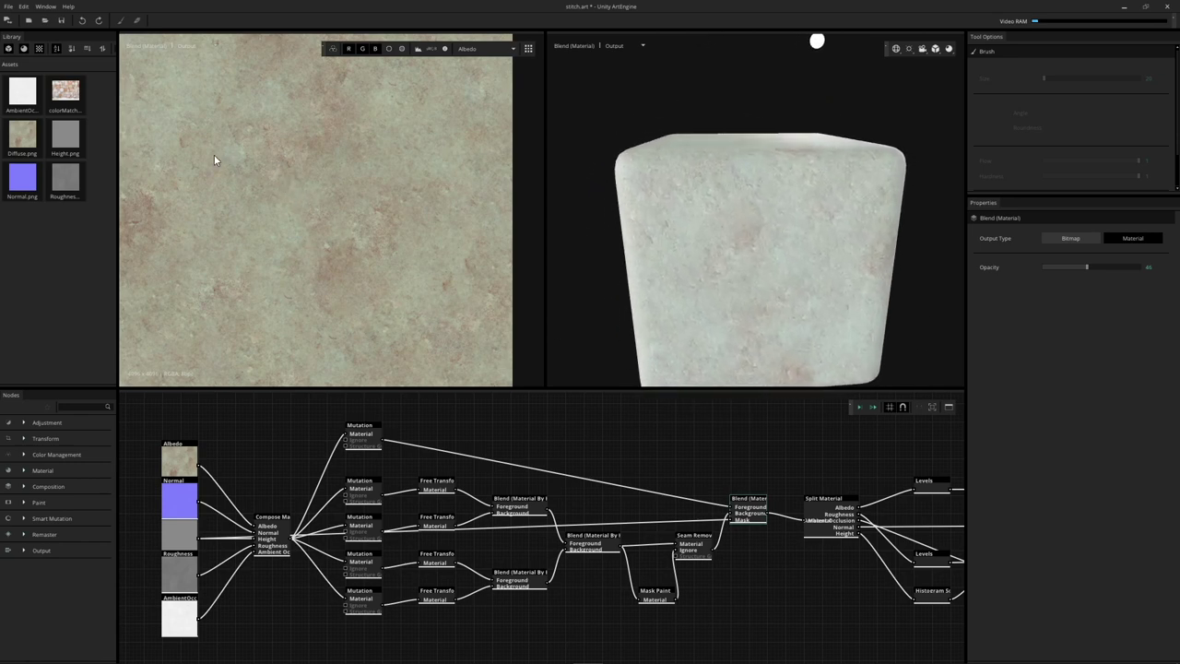
pyautogui.moveTo(619, 199)
pyautogui.mouseDown()
pyautogui.moveTo(663, 212)
pyautogui.moveTo(590, 203)
pyautogui.moveTo(619, 200)
pyautogui.mouseUp()
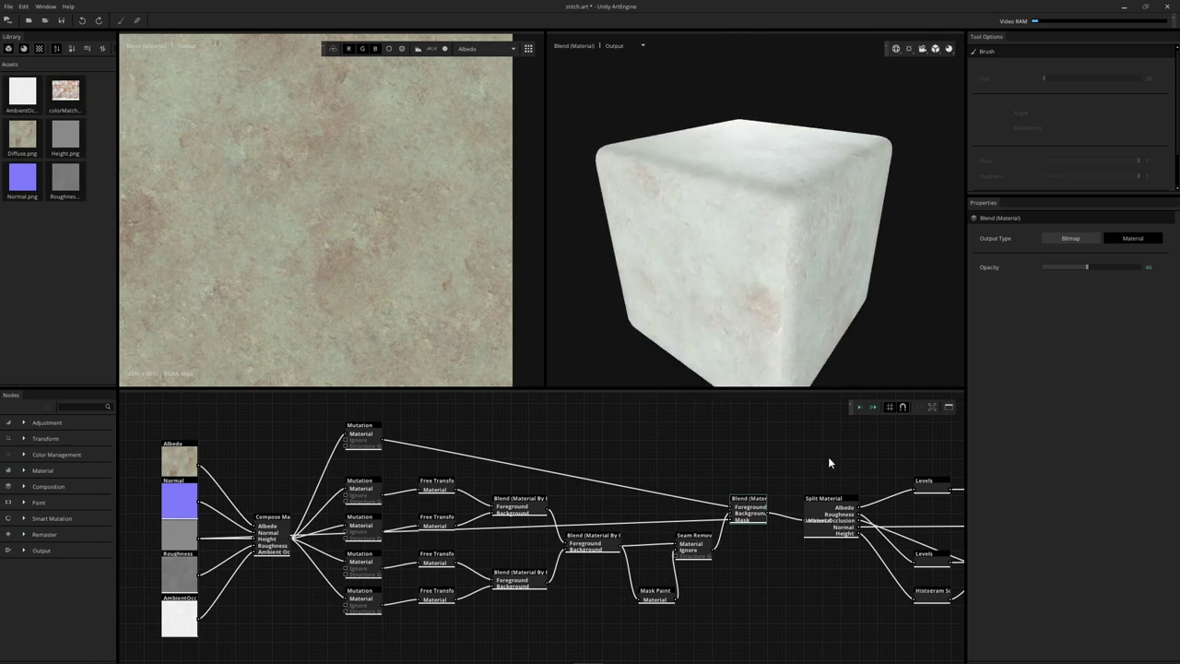
# Bring the output branch into view and show the Split Material node's output
pyautogui.moveTo(827, 456); pyautogui.dragTo(467, 427, button='middle')
pyautogui.scroll(3, 499, 503)
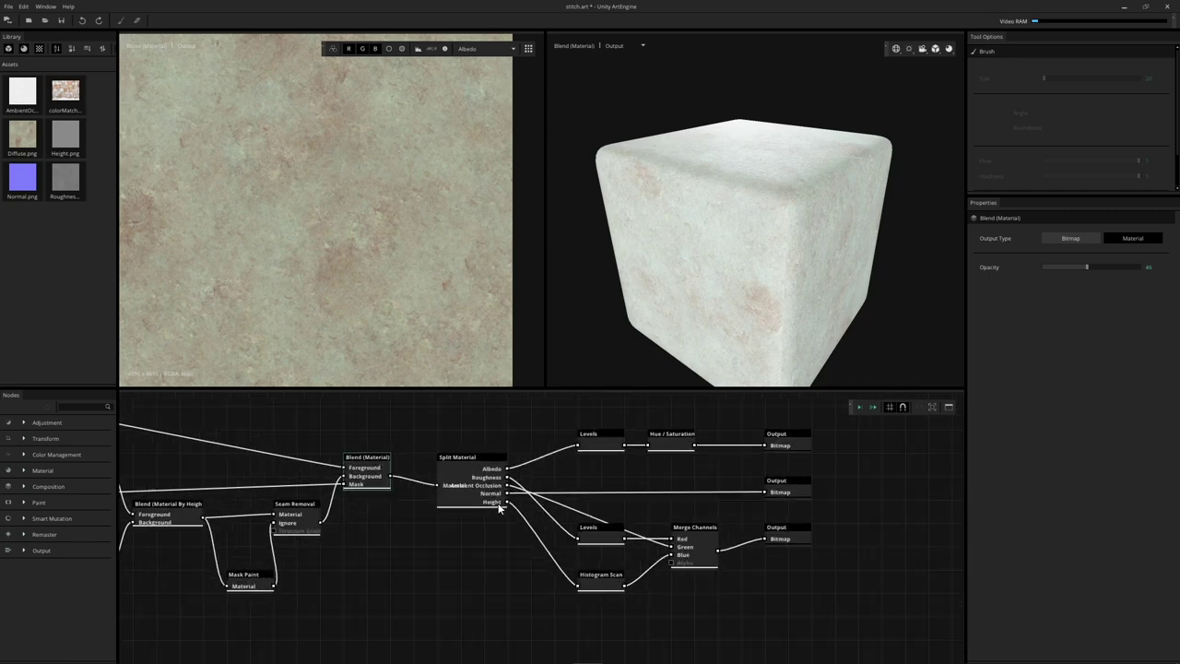
pyautogui.moveTo(454, 469); pyautogui.dragTo(398, 473, button='middle')
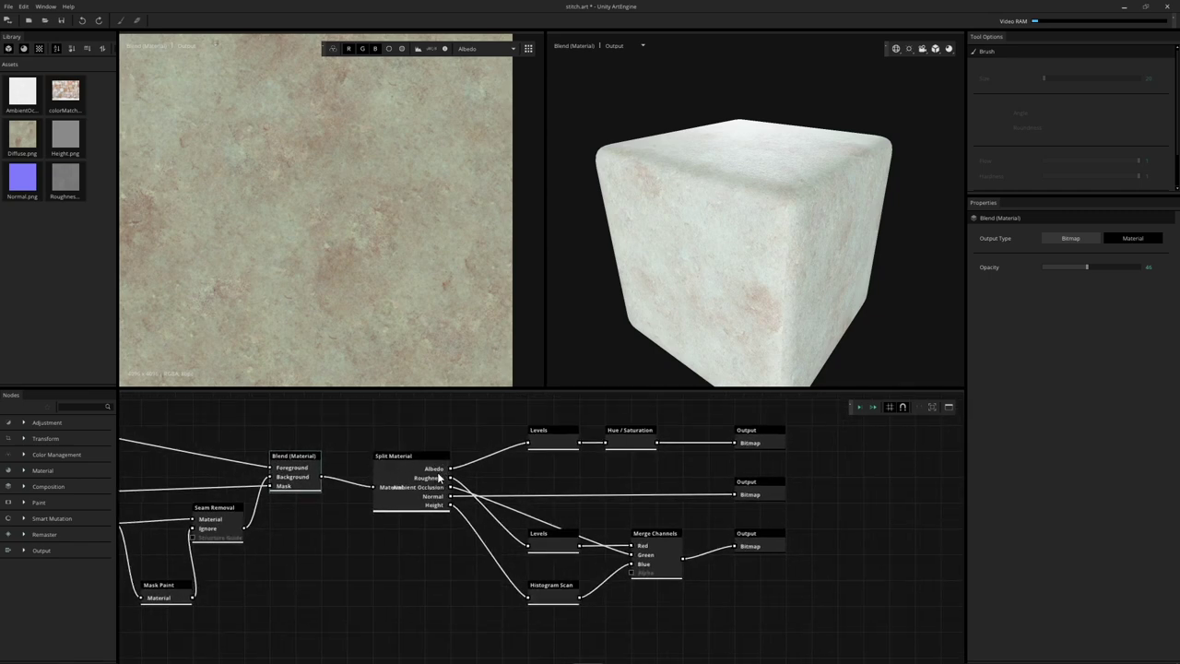
pyautogui.moveTo(497, 486); pyautogui.dragTo(388, 494, button='middle')
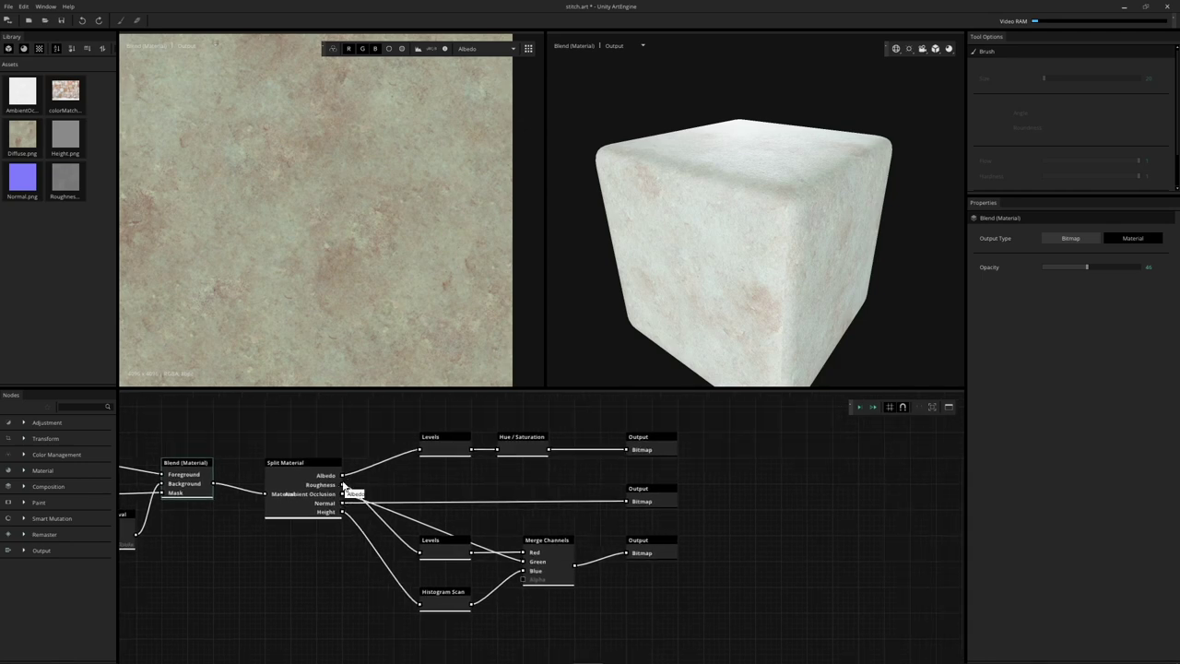
pyautogui.click(305, 480)
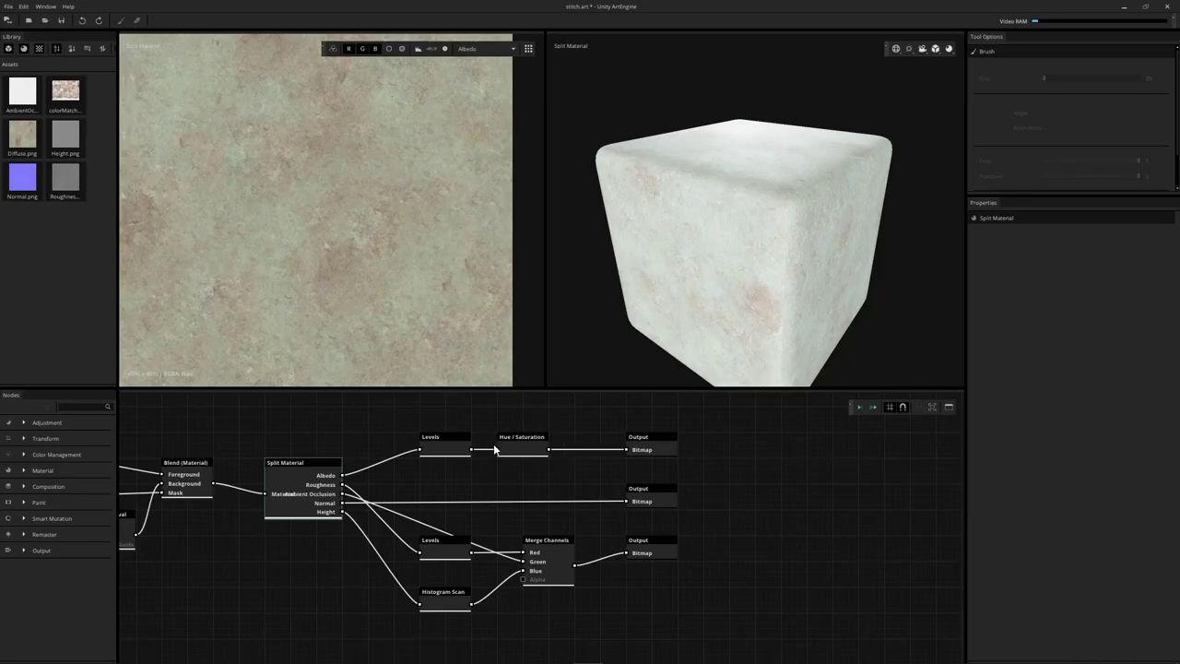
# Move the lower Levels node up beside the other branches and preview the Histogram Scan height map
pyautogui.click(518, 449)
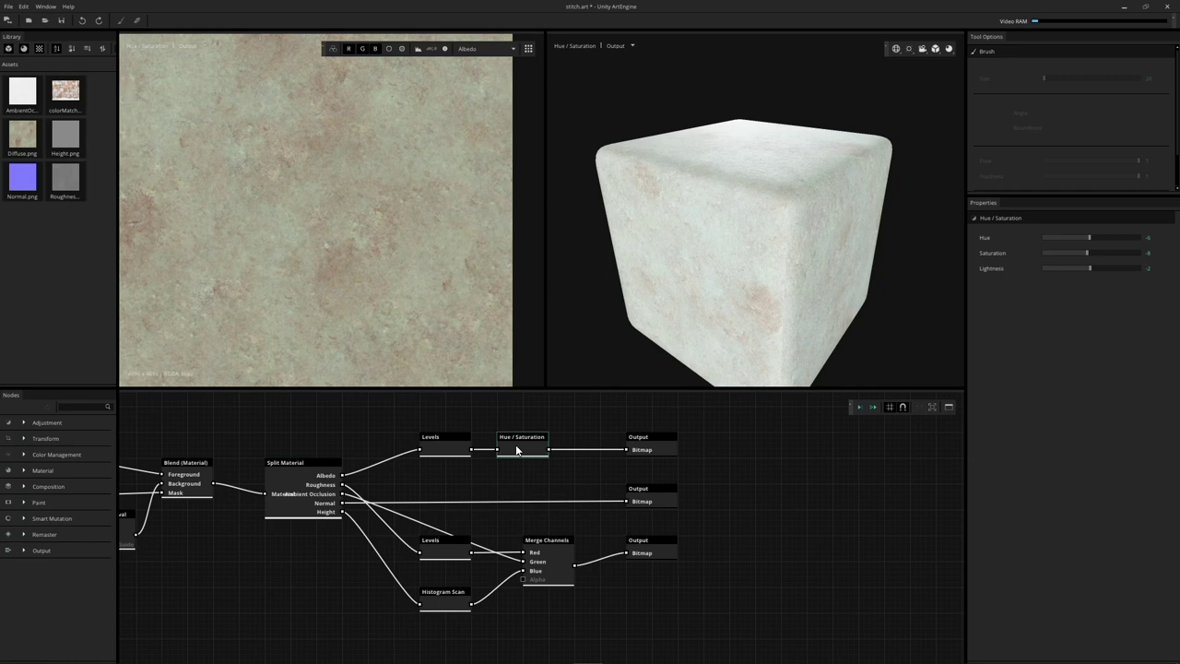
pyautogui.scroll(4, 391, 247)
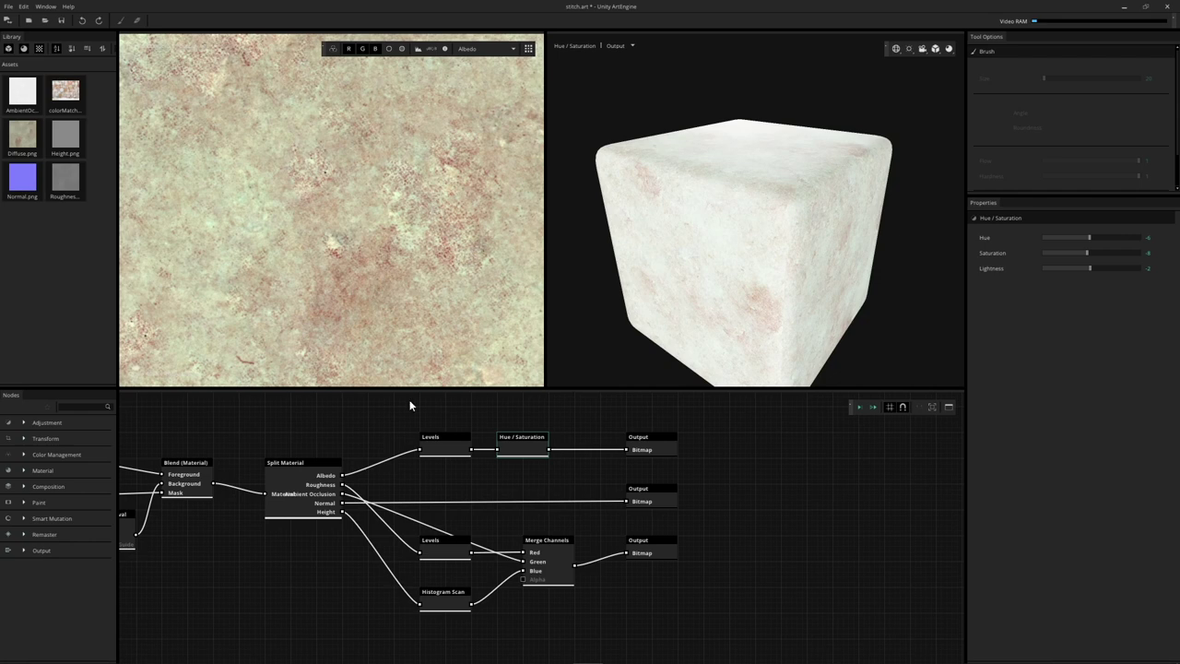
pyautogui.moveTo(348, 577); pyautogui.dragTo(361, 545, button='middle')
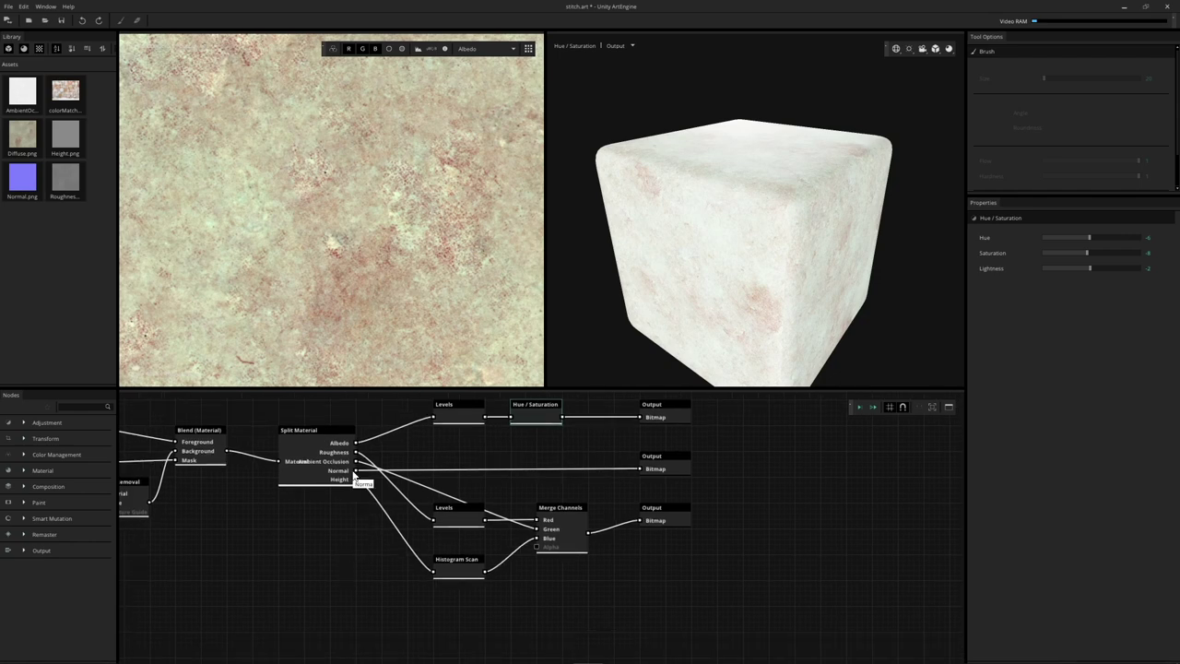
pyautogui.moveTo(454, 519)
pyautogui.mouseDown()
pyautogui.moveTo(460, 461)
pyautogui.moveTo(461, 512)
pyautogui.mouseUp()
pyautogui.click(450, 563)
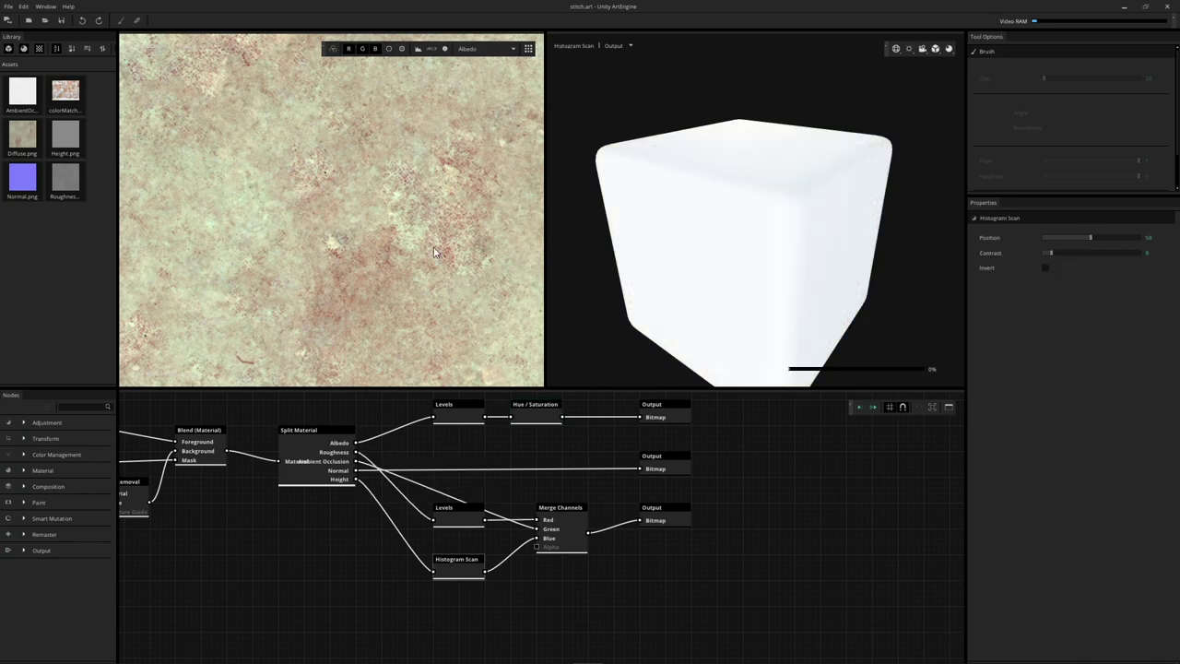
pyautogui.moveTo(417, 266)
pyautogui.mouseDown(button='middle')
pyautogui.moveTo(489, 268)
pyautogui.moveTo(416, 263)
pyautogui.mouseUp(button='middle')
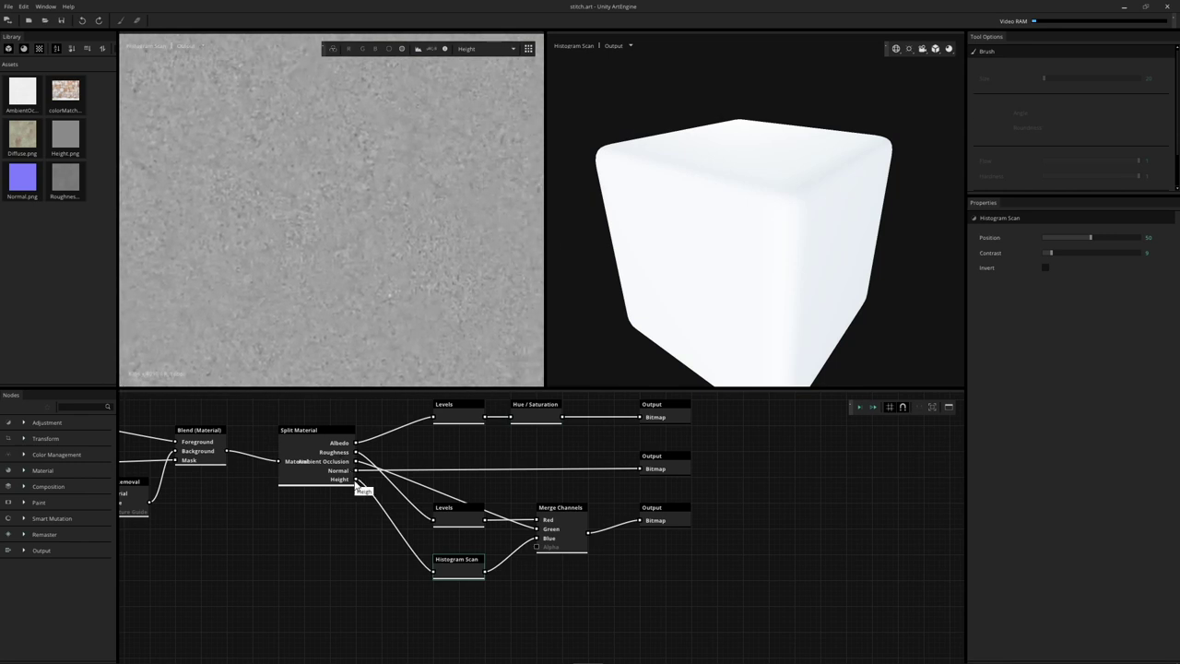
# Select all three Output nodes to list their PNG exports: Diffuse, Multi_R_Rough_G_AO_B_Height, Diffuse
pyautogui.moveTo(511, 574); pyautogui.dragTo(408, 581, button='middle')
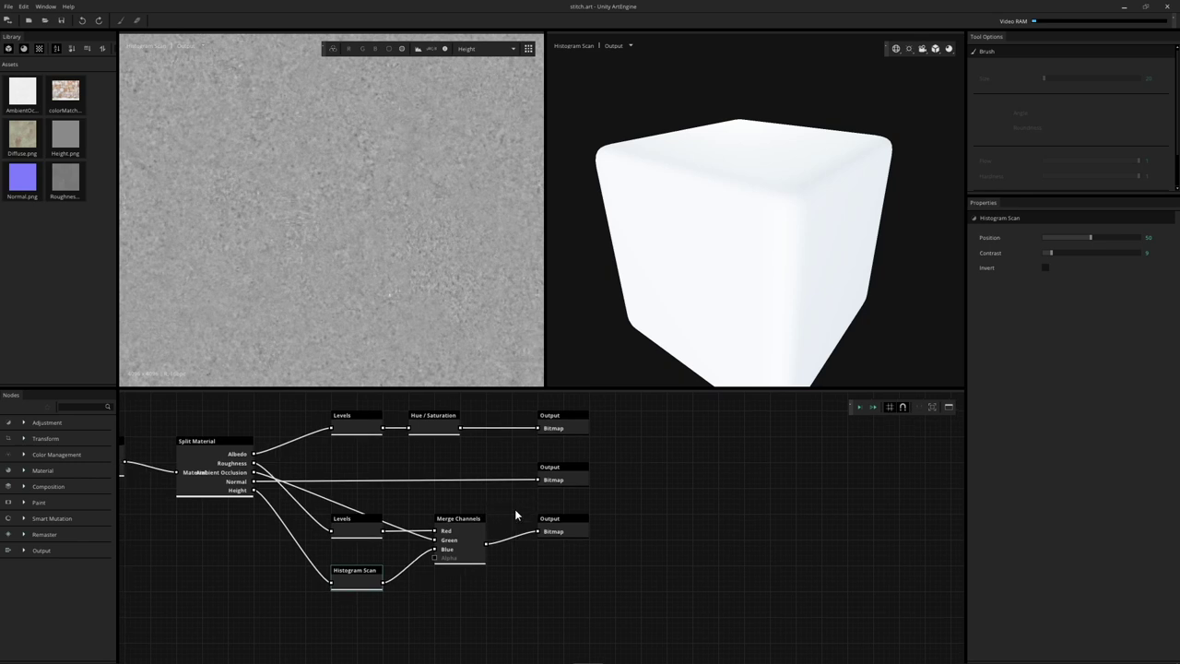
pyautogui.moveTo(402, 521); pyautogui.dragTo(436, 520, button='middle')
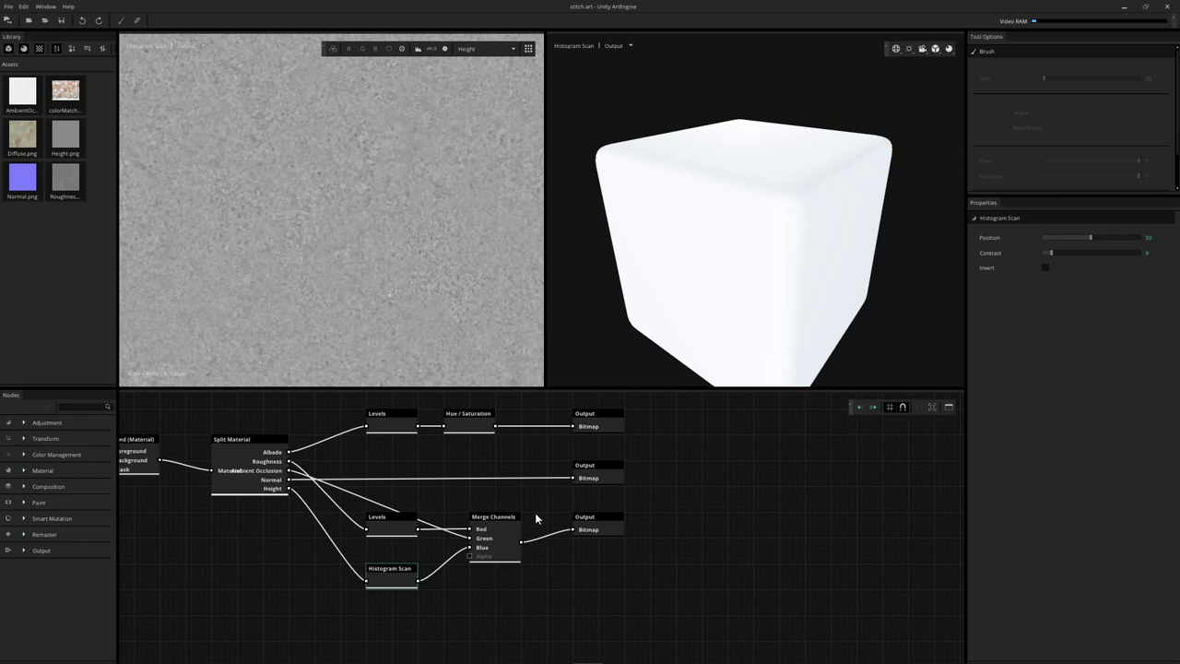
pyautogui.moveTo(553, 505); pyautogui.dragTo(500, 516, button='middle')
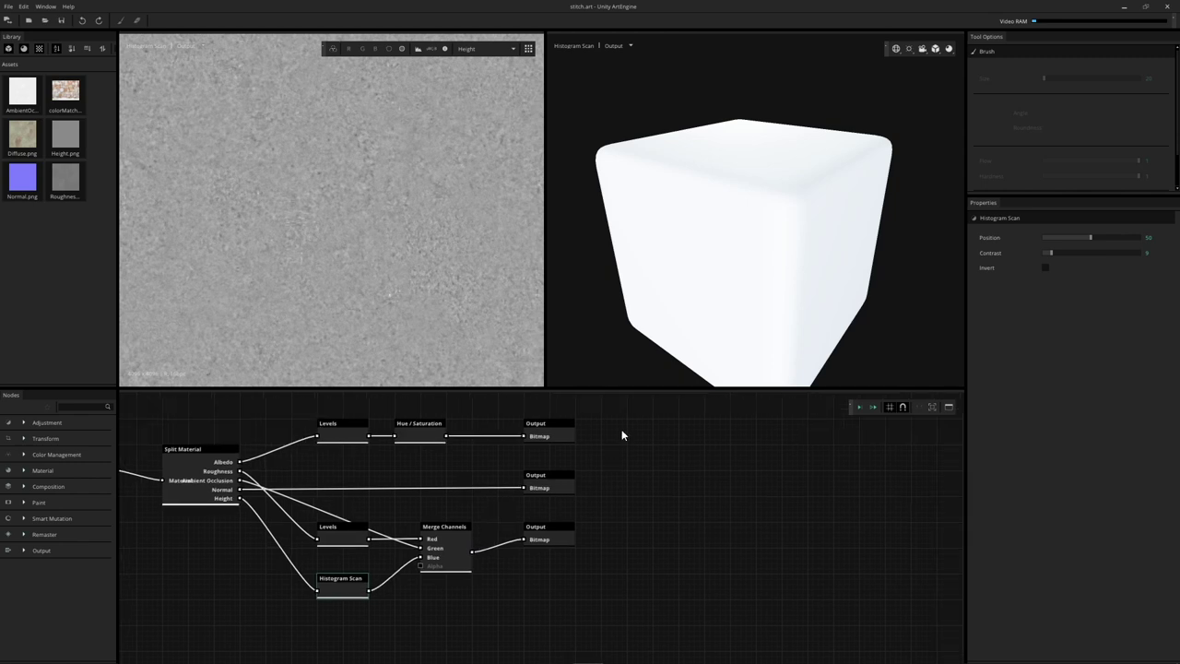
pyautogui.moveTo(622, 429); pyautogui.dragTo(535, 577)
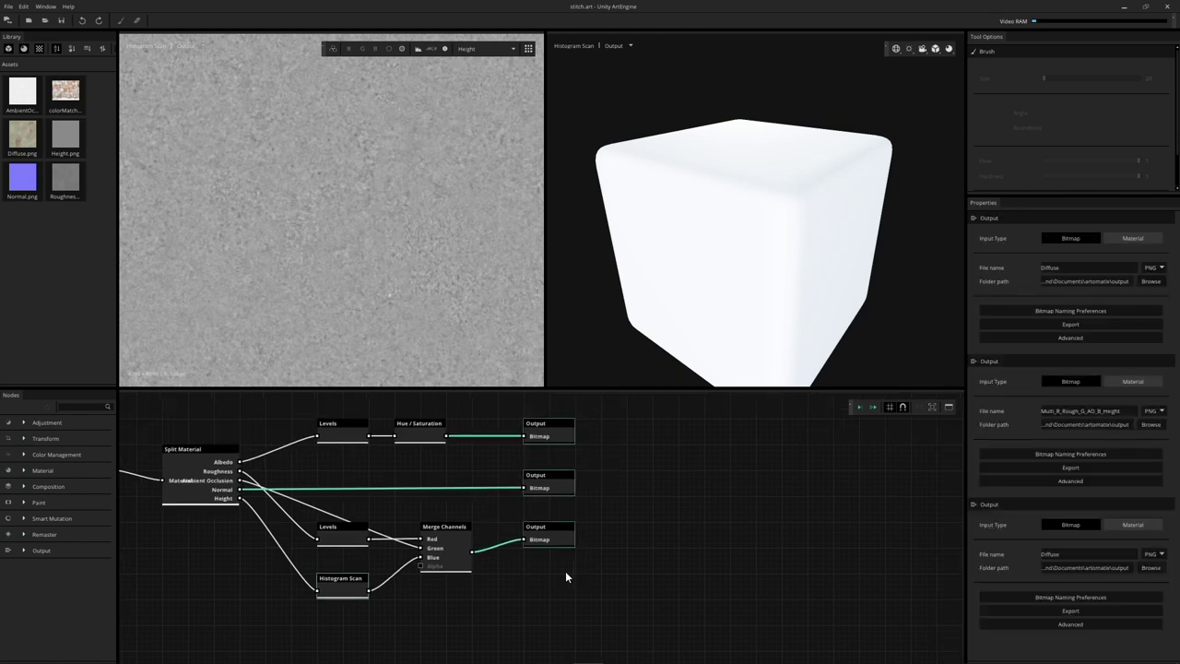
# Deselect the Outputs, pan back to Compose Material and the Mutation nodes, and preview Blend (Material)
pyautogui.click(371, 460)
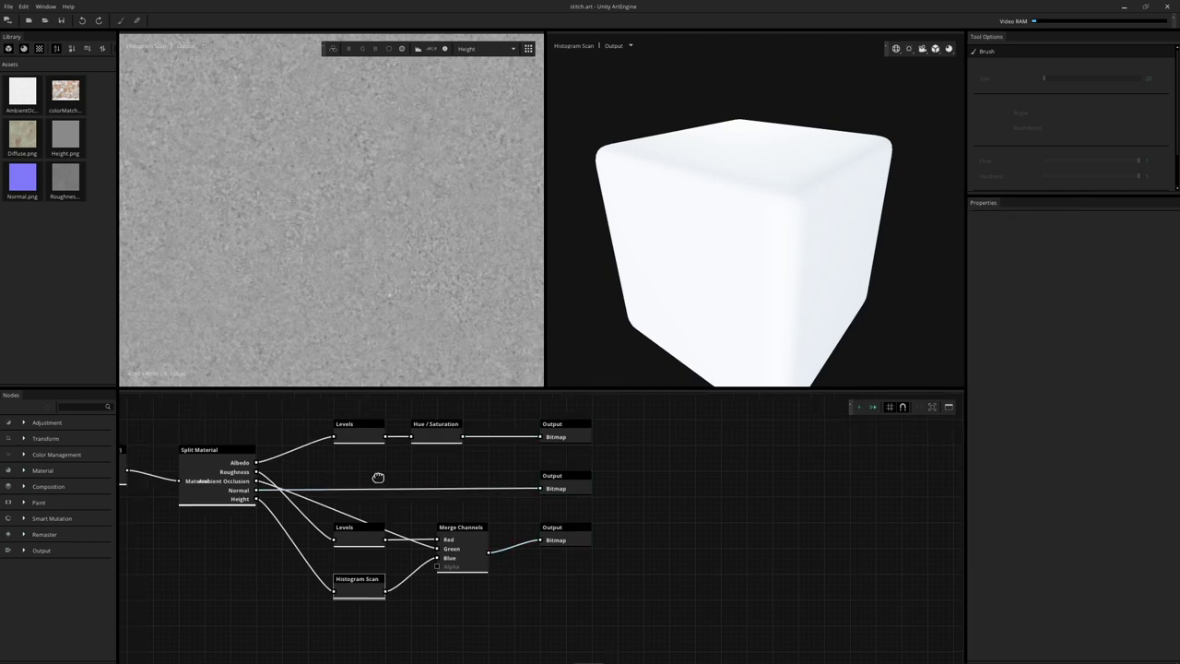
pyautogui.moveTo(382, 476); pyautogui.dragTo(519, 492, button='middle')
pyautogui.moveTo(428, 506); pyautogui.dragTo(469, 523, button='middle')
pyautogui.moveTo(342, 508); pyautogui.dragTo(341, 495, button='middle')
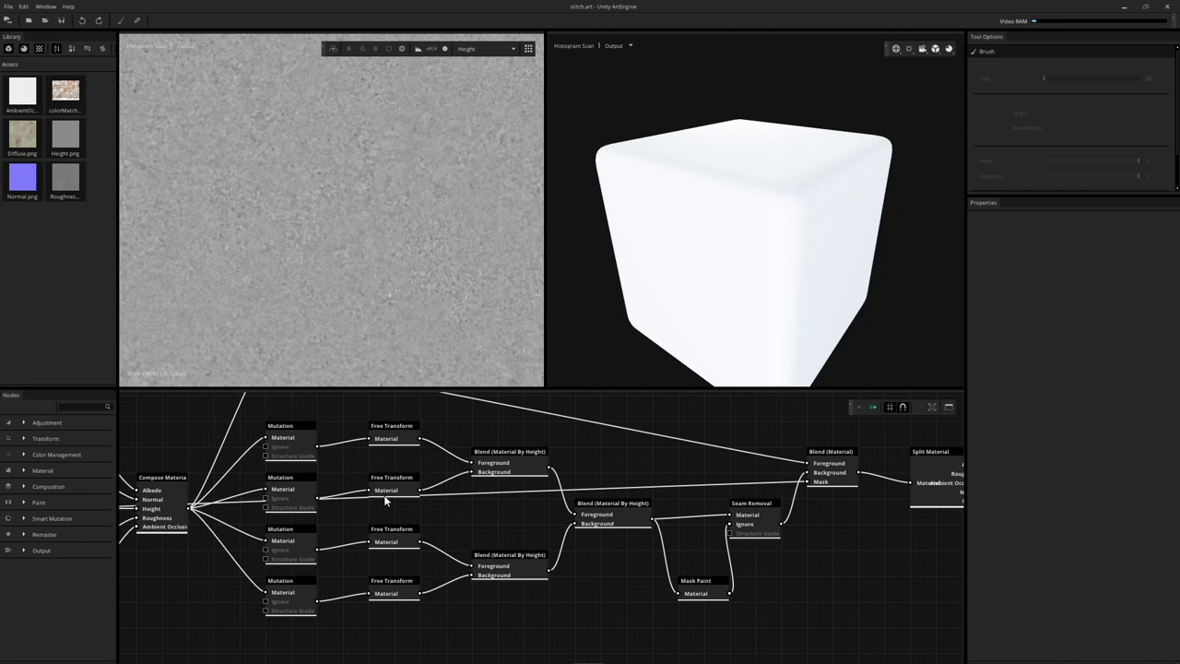
pyautogui.moveTo(326, 472); pyautogui.dragTo(338, 473, button='middle')
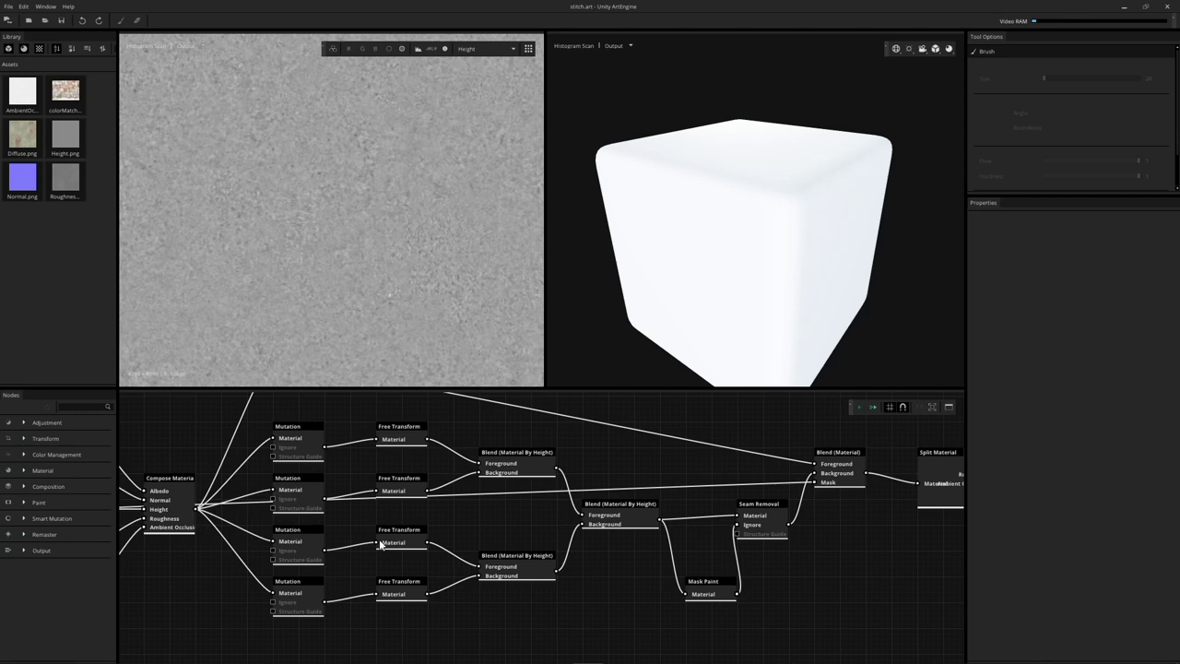
pyautogui.hscroll(5, 465, 526)
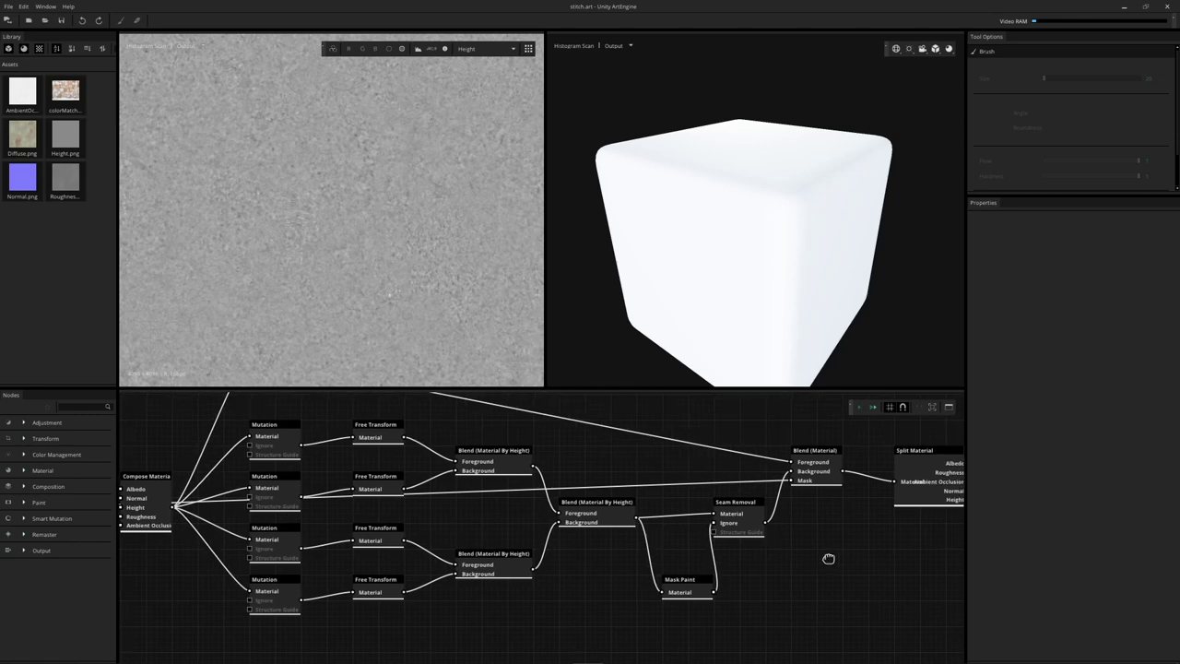
pyautogui.click(710, 480)
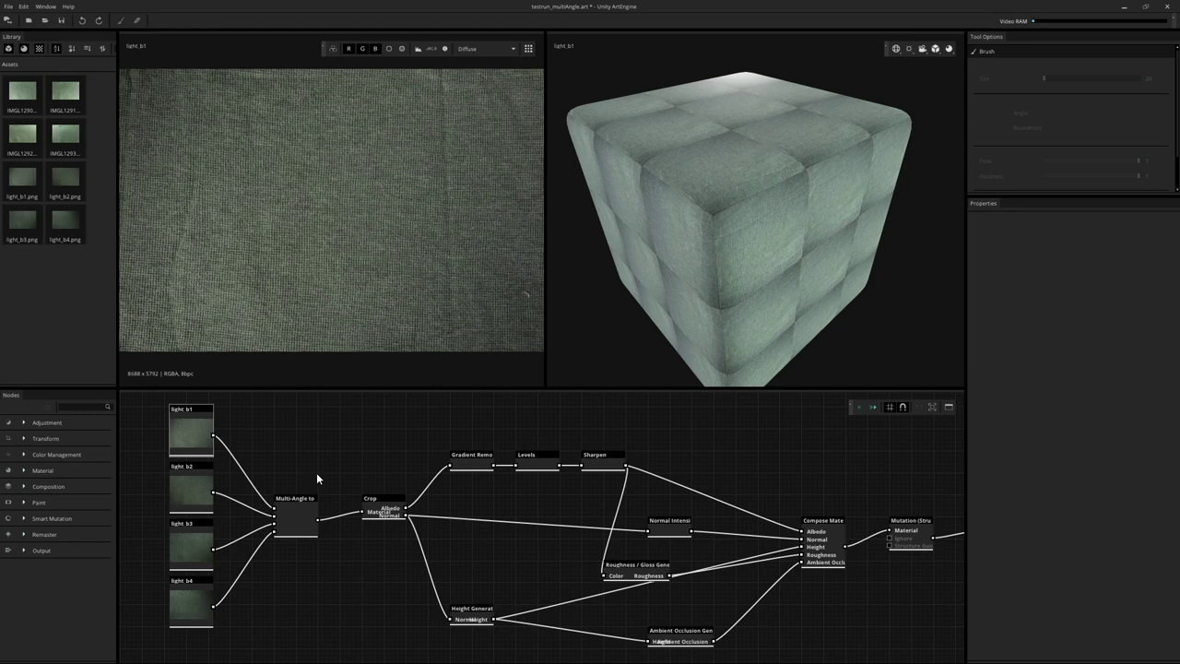
# Pan to the light_b inputs and preview the Multi-Angle to Texture albedo output
pyautogui.moveTo(263, 453); pyautogui.dragTo(245, 480, button='middle')
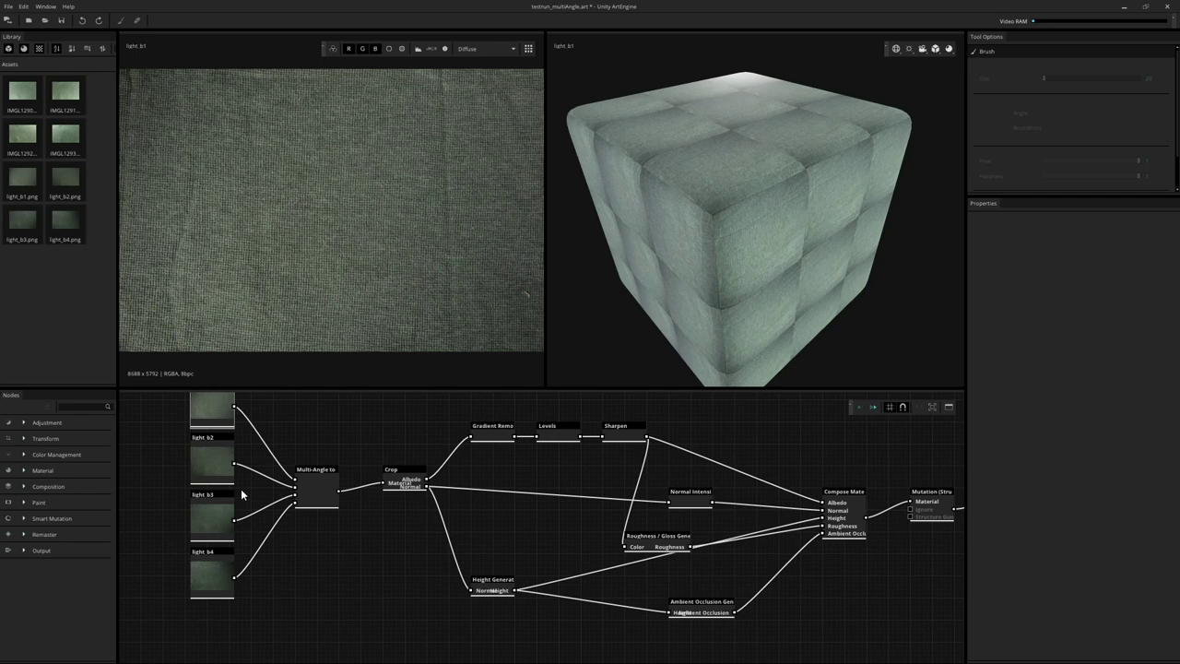
pyautogui.moveTo(313, 436); pyautogui.dragTo(279, 431, button='middle')
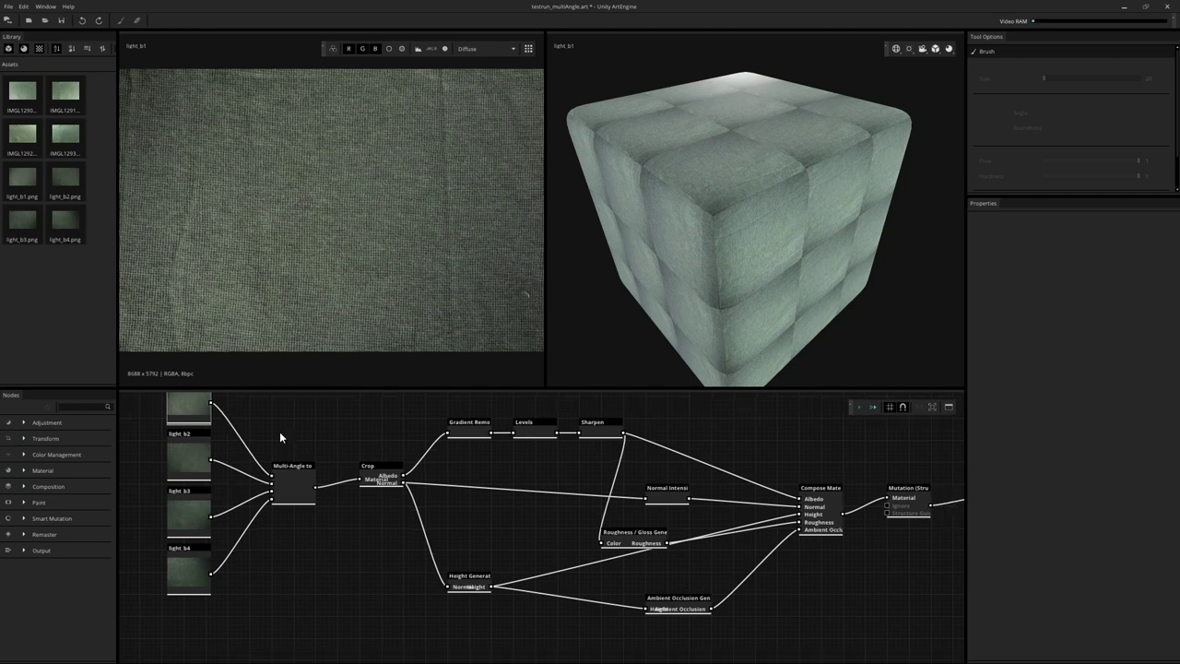
pyautogui.click(297, 494)
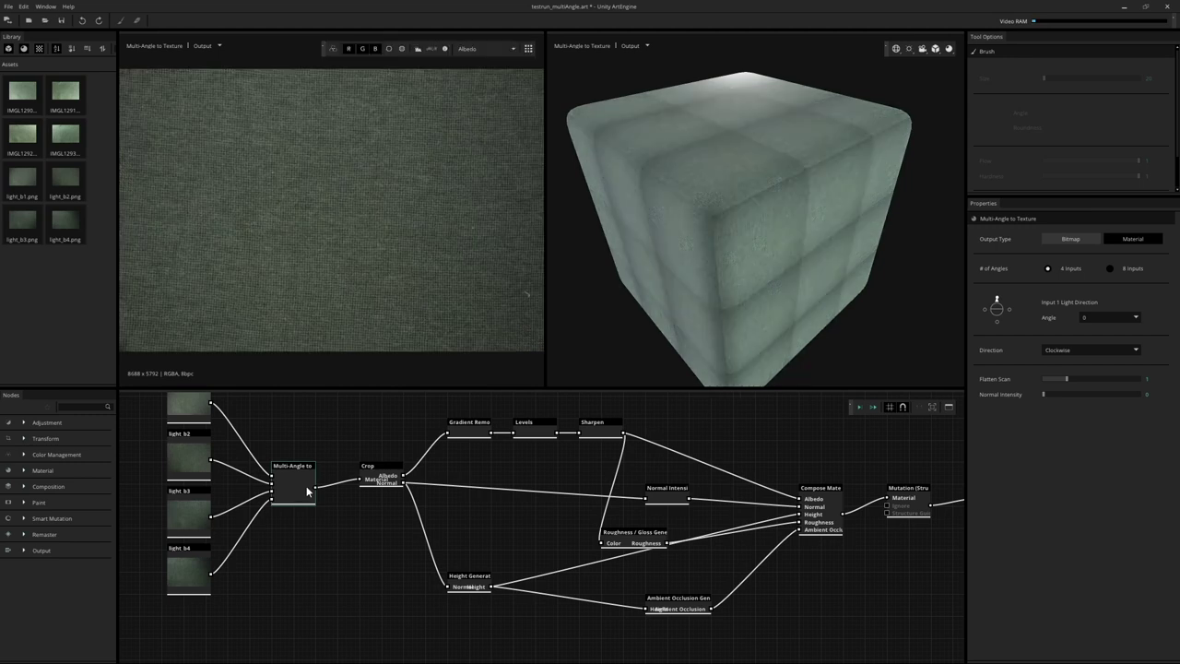
# Switch the 2D view of the Multi-Angle to Texture result to Normal, then back to Albedo
pyautogui.scroll(-1, 276, 254)
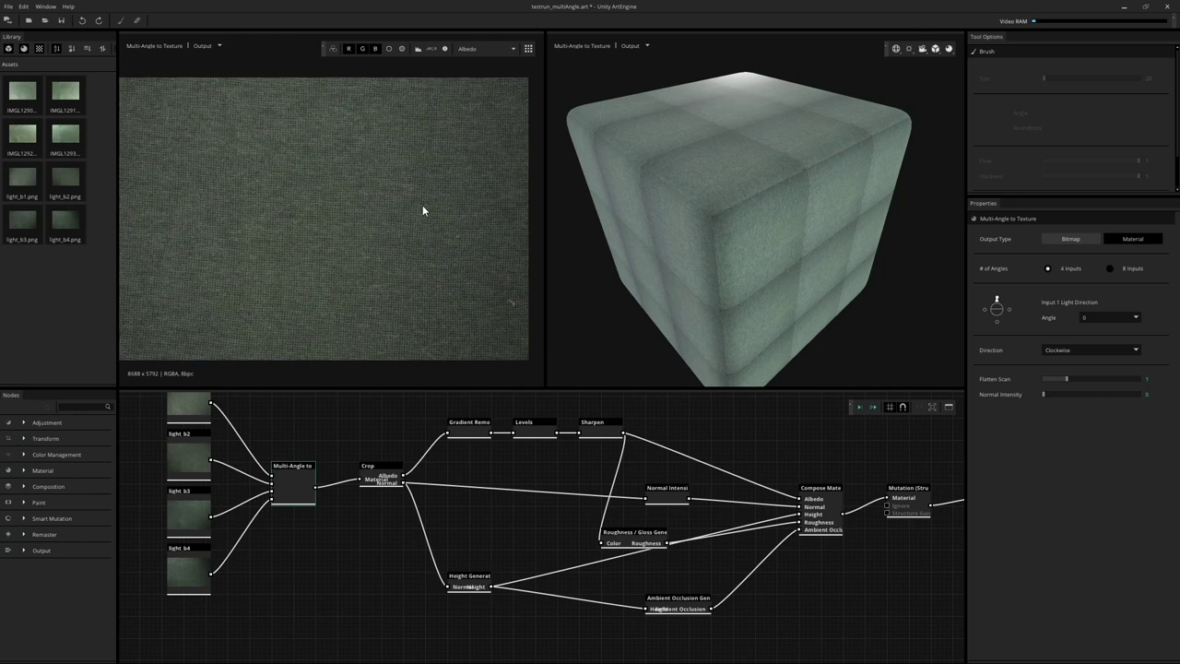
pyautogui.click(484, 48)
pyautogui.click(503, 71)
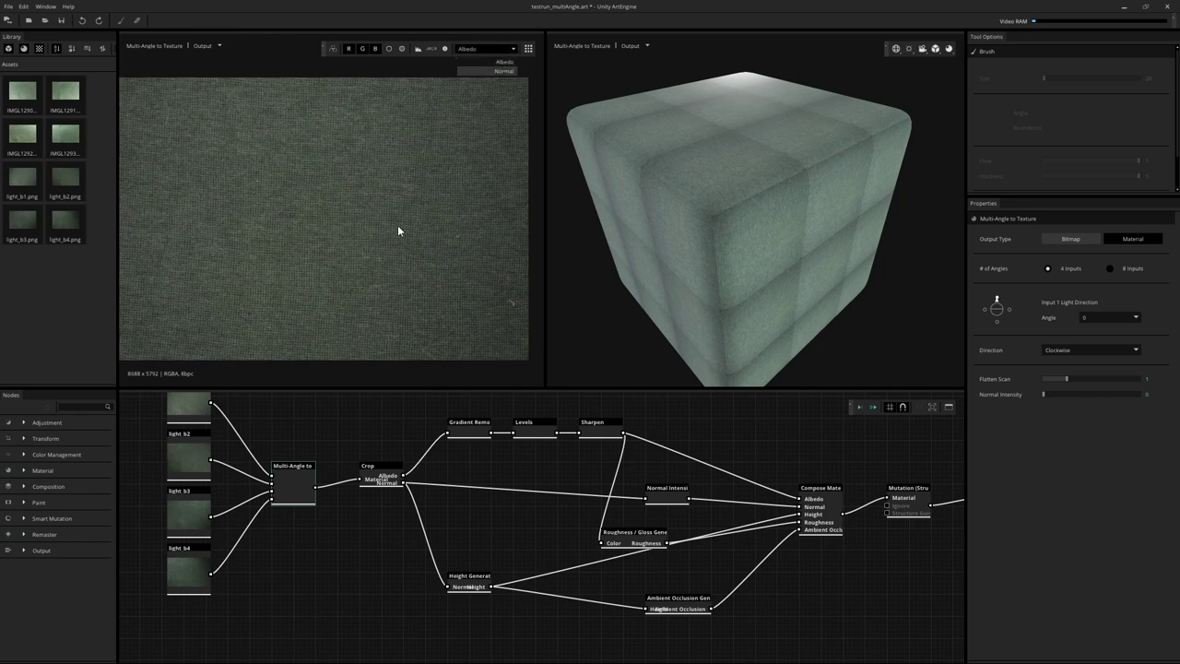
pyautogui.click(484, 48)
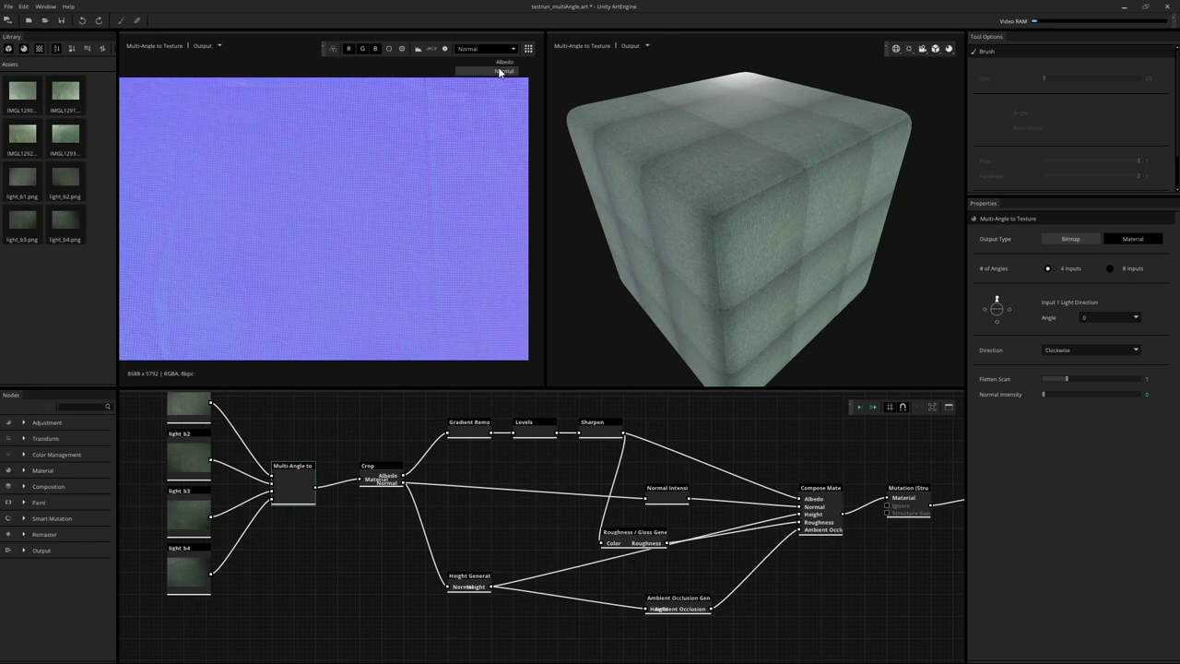
pyautogui.click(489, 60)
# Preview the Crop node's 4096×4096 albedo result
pyautogui.moveTo(435, 462); pyautogui.dragTo(403, 470, button='middle')
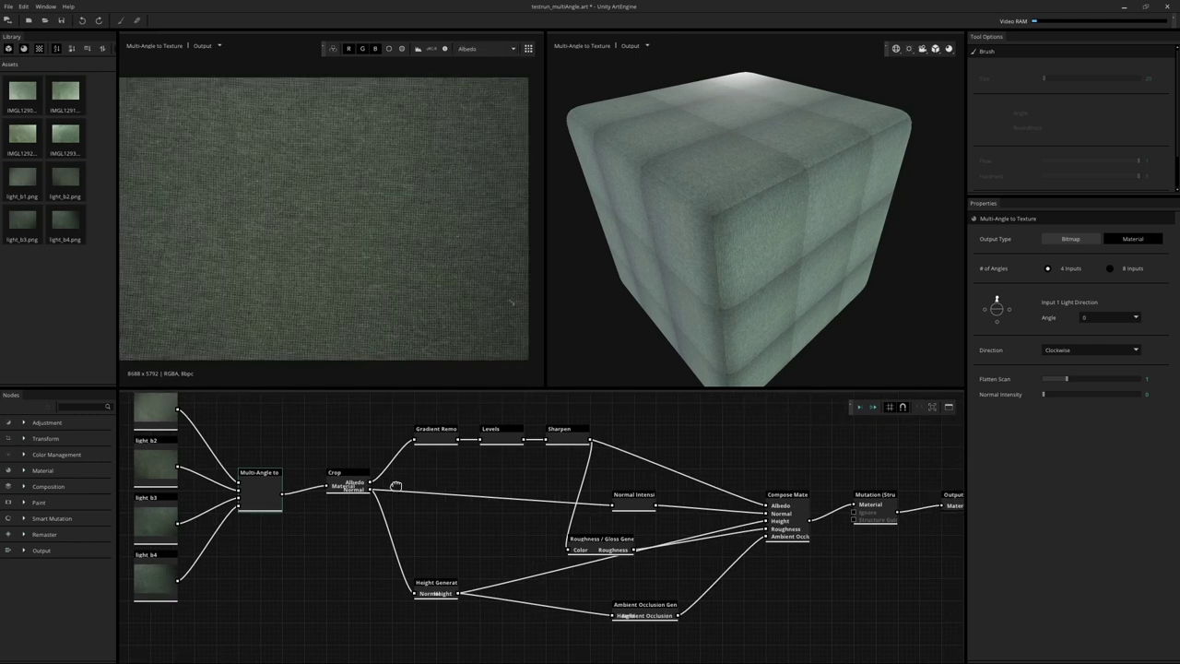
pyautogui.click(338, 486)
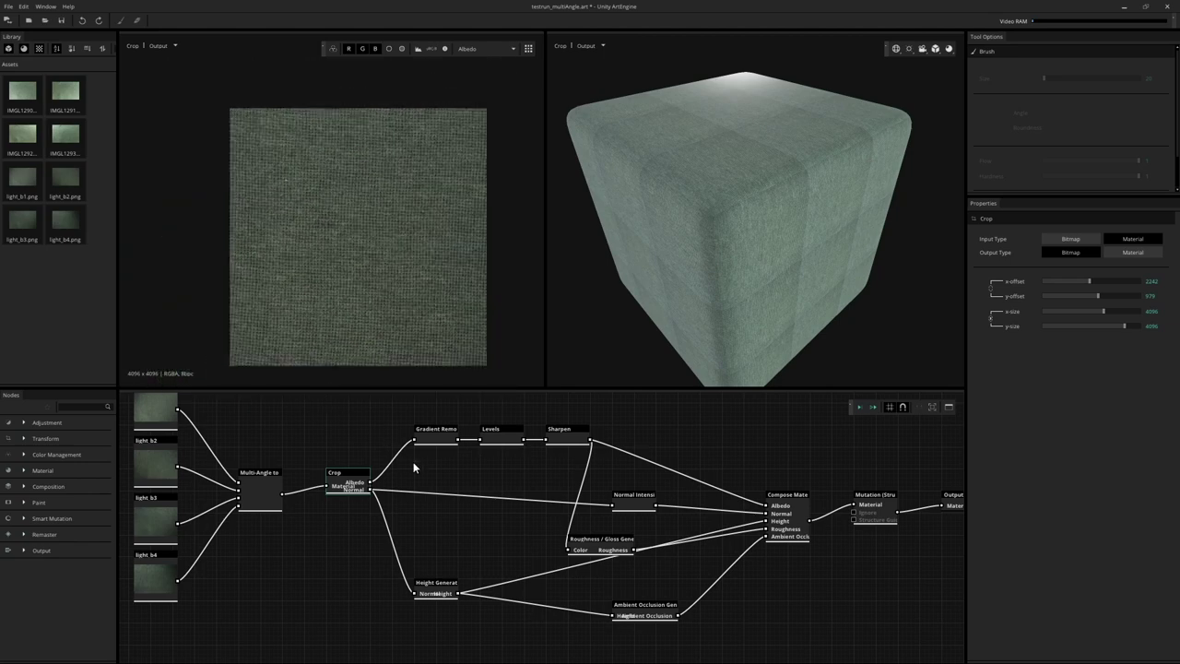
pyautogui.moveTo(414, 463); pyautogui.dragTo(352, 471, button='middle')
# Preview the Gradient Removal output at Level 35 tiled across the 2D view
pyautogui.moveTo(224, 508); pyautogui.dragTo(287, 498, button='middle')
pyautogui.moveTo(377, 199); pyautogui.dragTo(345, 190, button='middle')
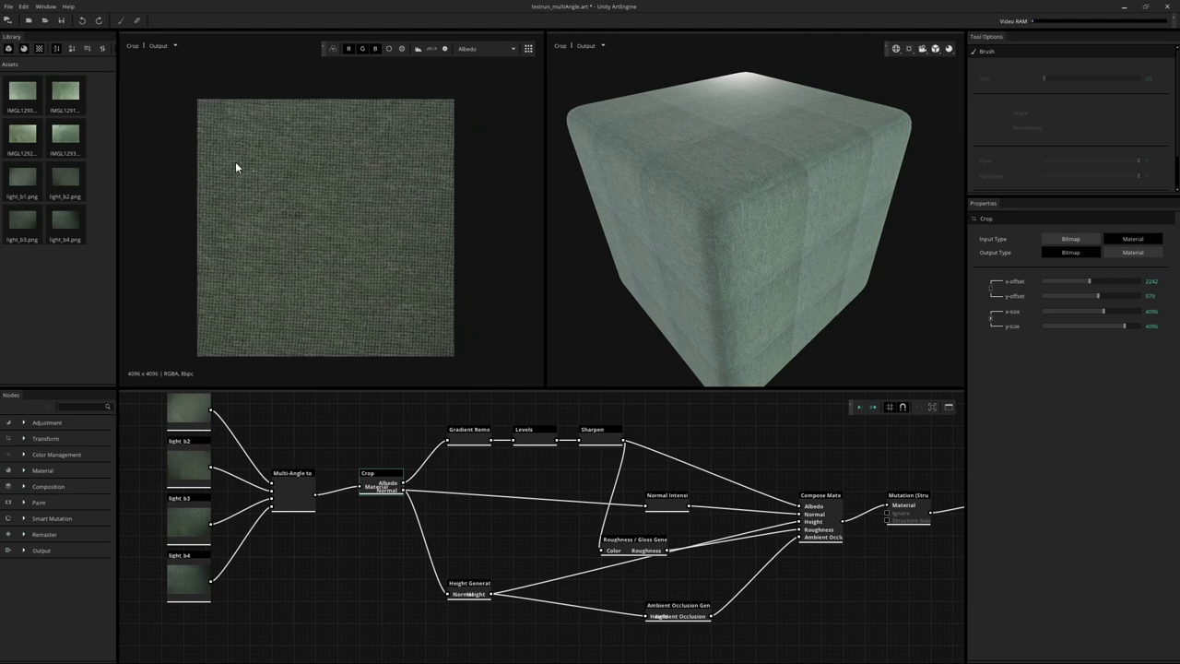
pyautogui.moveTo(409, 440); pyautogui.dragTo(387, 442, button='middle')
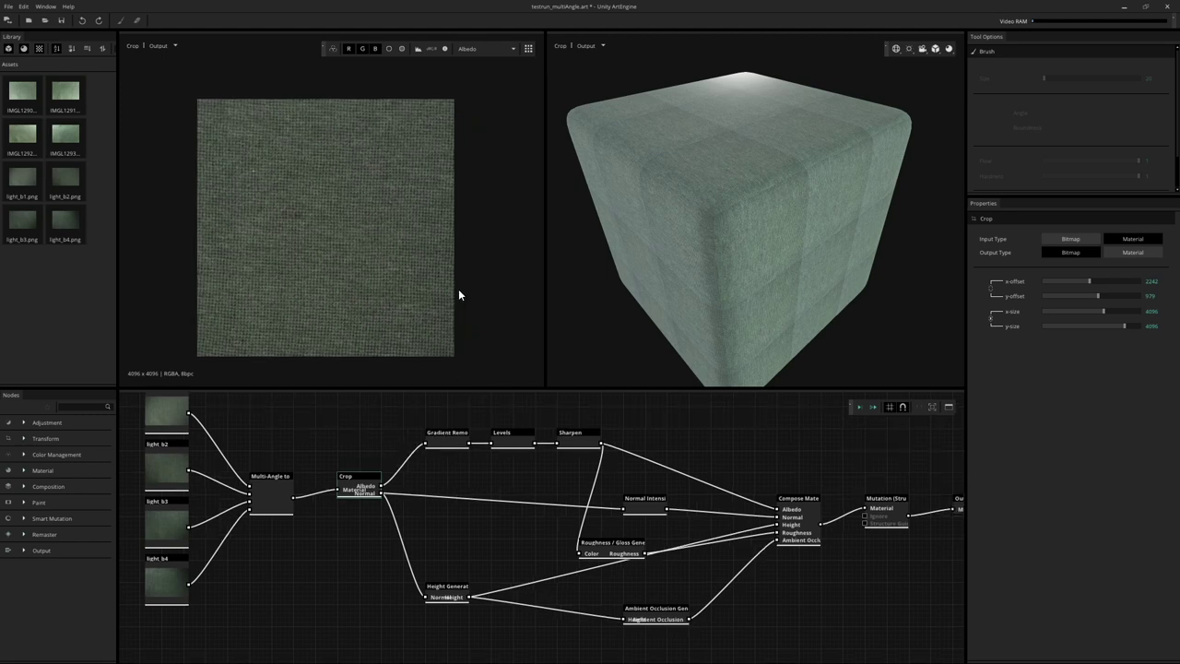
pyautogui.click(276, 486)
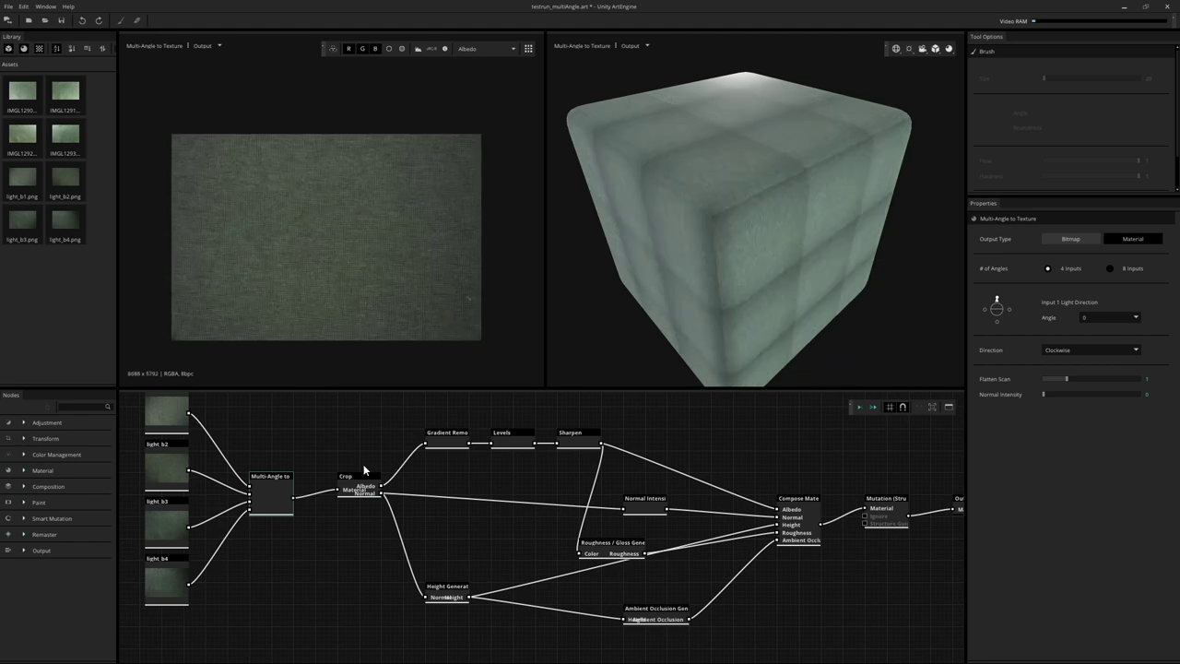
pyautogui.click(447, 444)
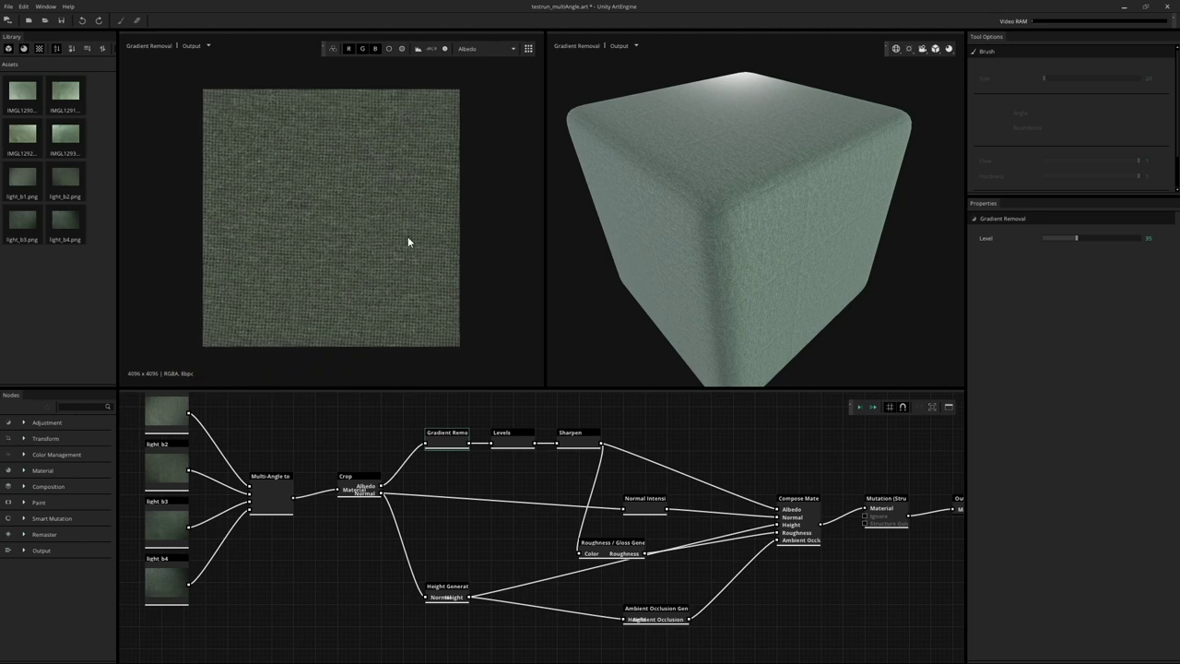
pyautogui.click(529, 49)
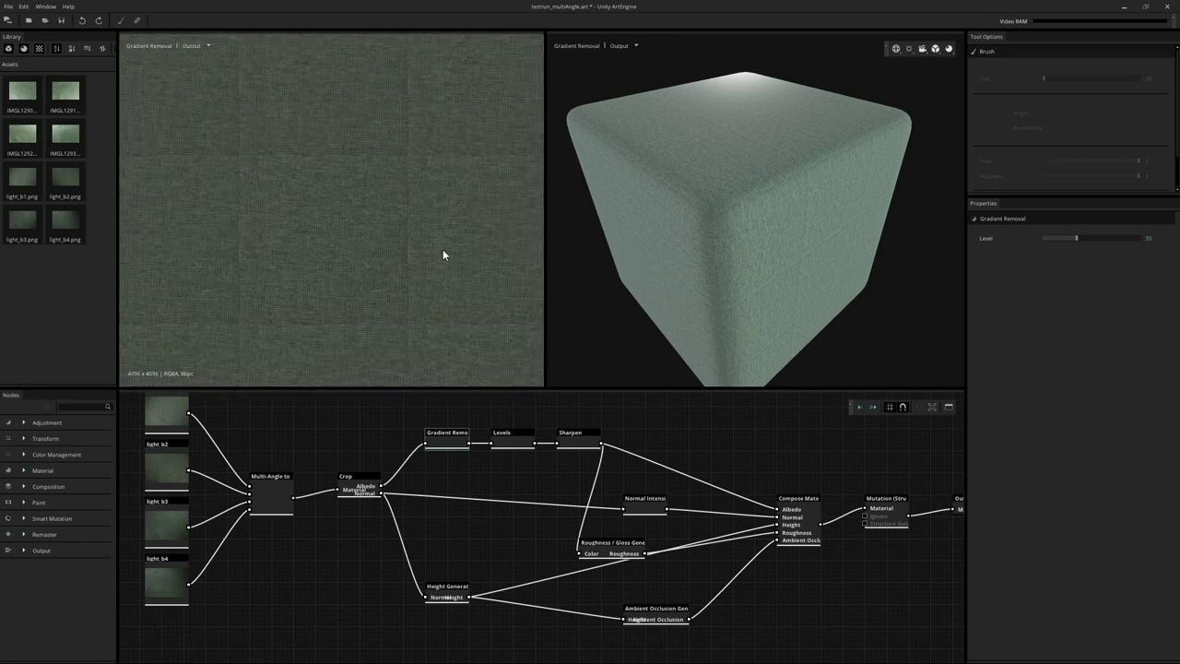
# Show the existing Height Generation node's height map (fine detail 53, sharp 100)
pyautogui.moveTo(404, 448); pyautogui.dragTo(357, 436, button='middle')
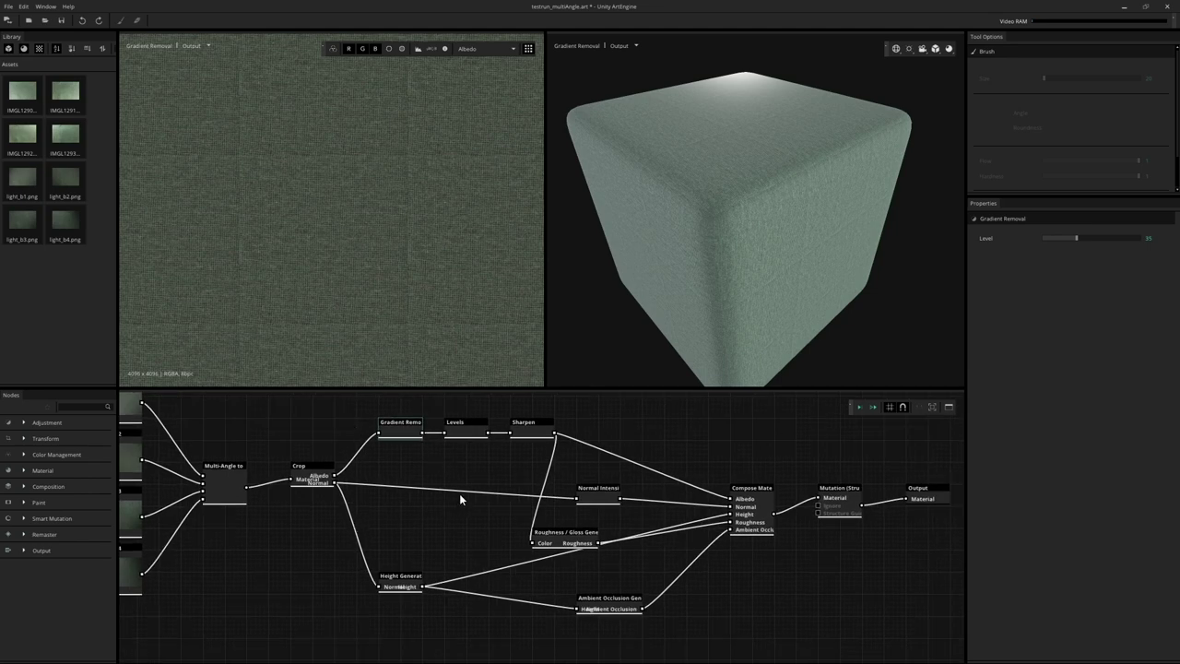
pyautogui.moveTo(515, 489); pyautogui.dragTo(480, 470, button='middle')
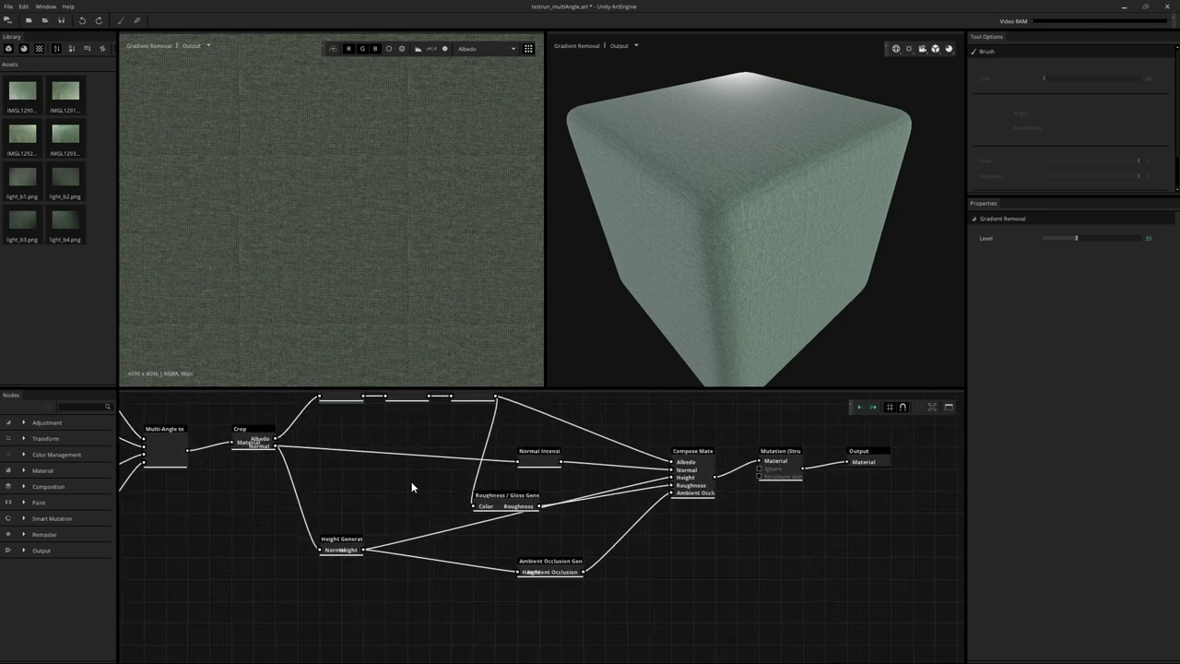
pyautogui.moveTo(411, 481)
pyautogui.mouseDown(button='middle')
pyautogui.moveTo(421, 479)
pyautogui.moveTo(411, 501)
pyautogui.mouseUp(button='middle')
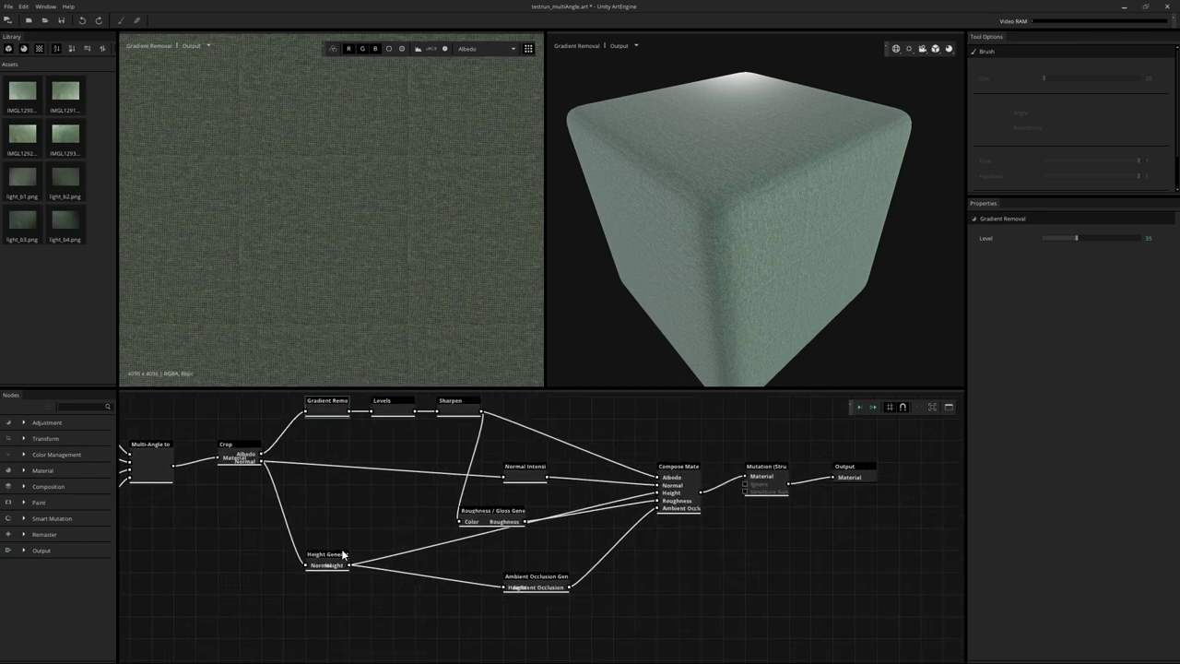
pyautogui.moveTo(345, 555); pyautogui.dragTo(381, 514, button='middle')
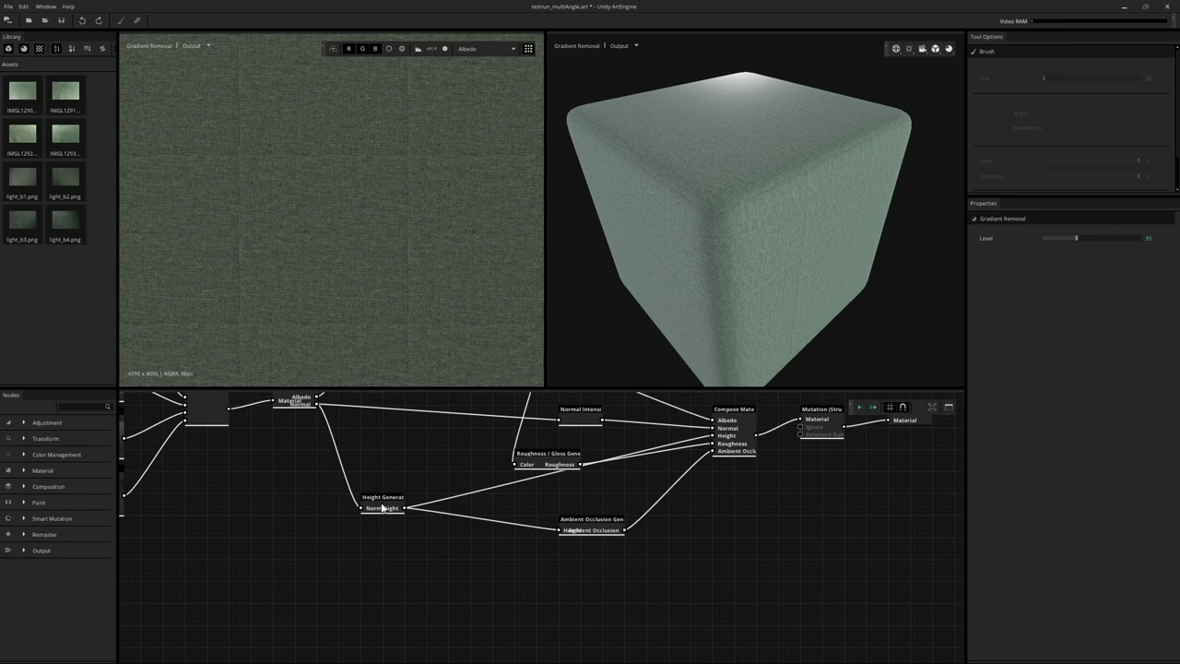
pyautogui.click(383, 507)
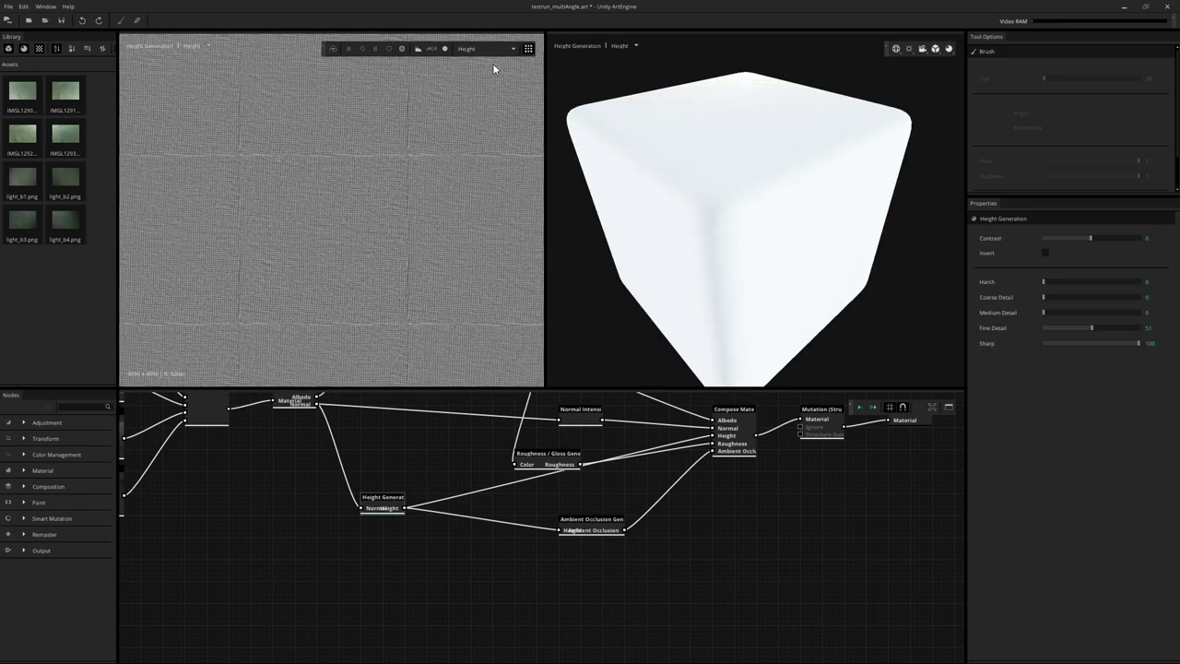
# Add a new Height Generation node wired from the Crop node's Normal output
pyautogui.scroll(-3, 310, 249)
pyautogui.scroll(2, 350, 237)
pyautogui.moveTo(360, 480); pyautogui.dragTo(301, 447, button='middle')
pyautogui.moveTo(299, 437); pyautogui.dragTo(288, 503)
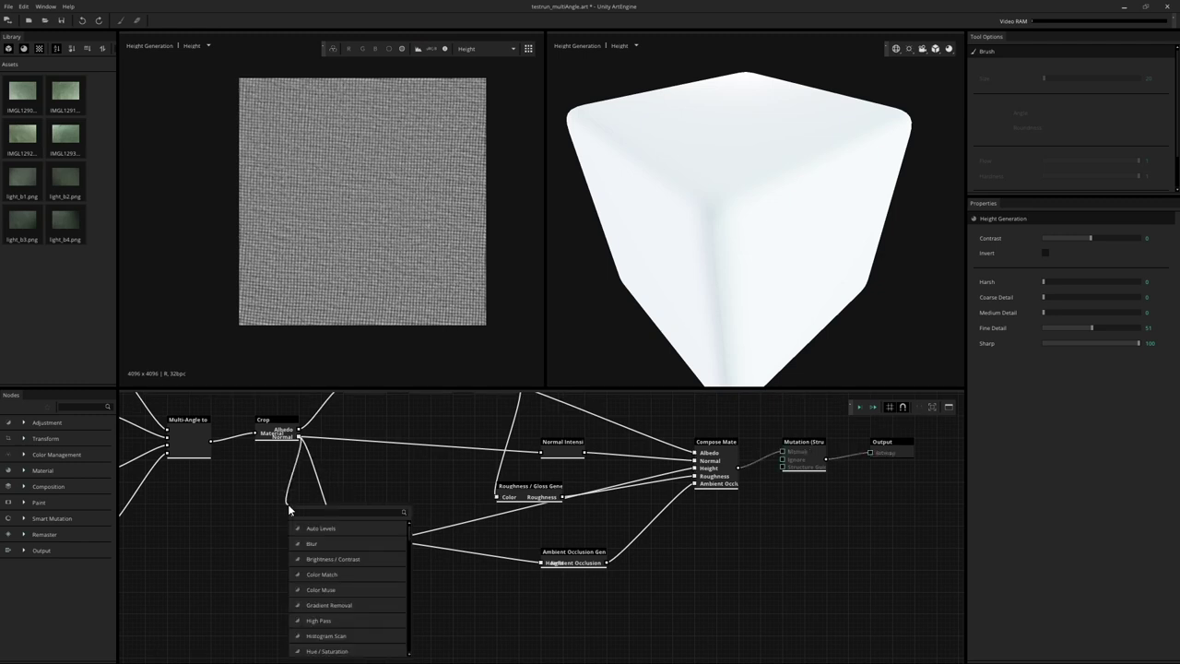
pyautogui.press('Down')
pyautogui.press('Return')
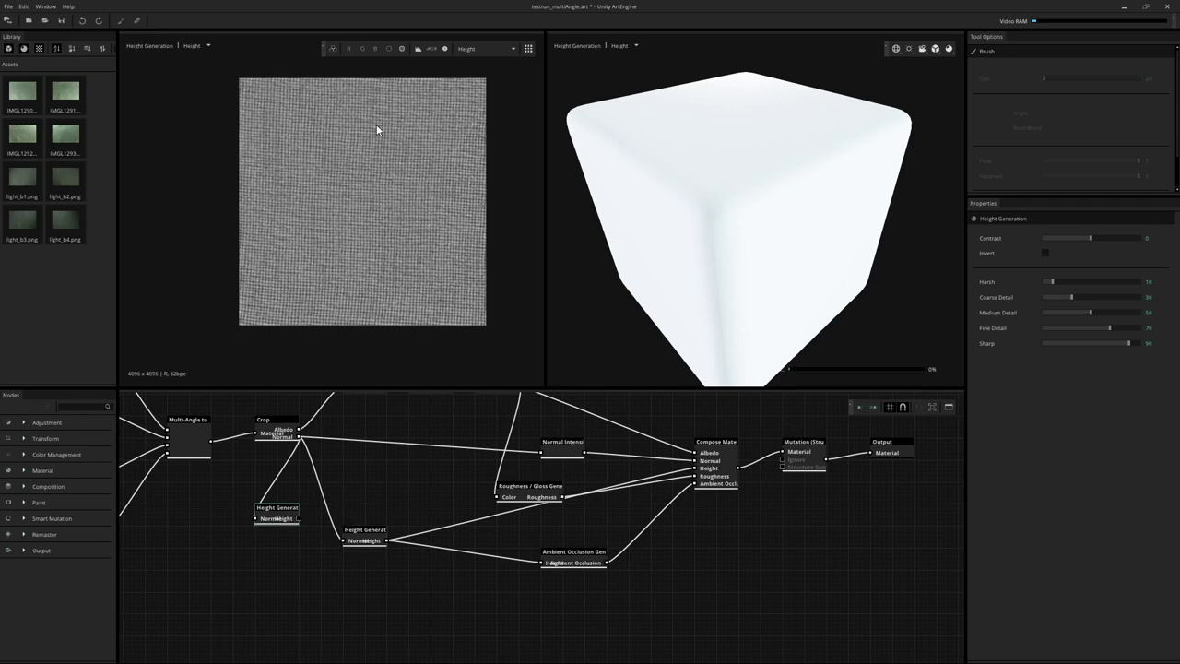
# Set Harsh and Coarse Detail to 0 on the new node and compare with the original Height Generation
pyautogui.moveTo(377, 175); pyautogui.dragTo(318, 241, button='middle')
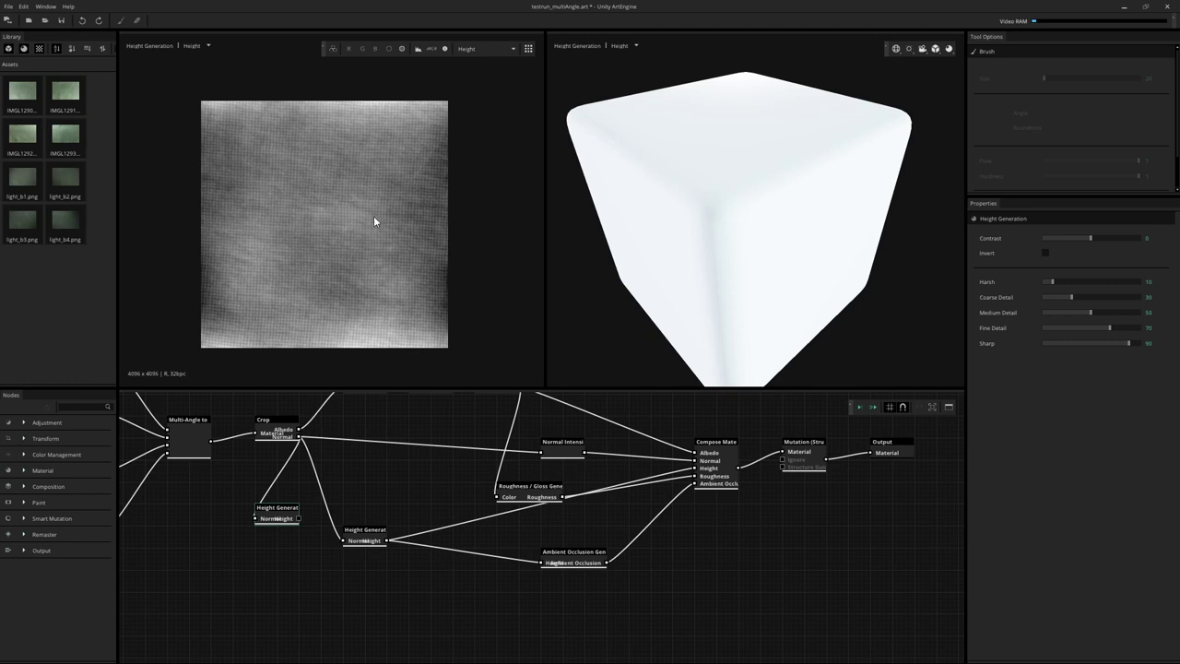
pyautogui.moveTo(374, 221); pyautogui.dragTo(384, 236, button='middle')
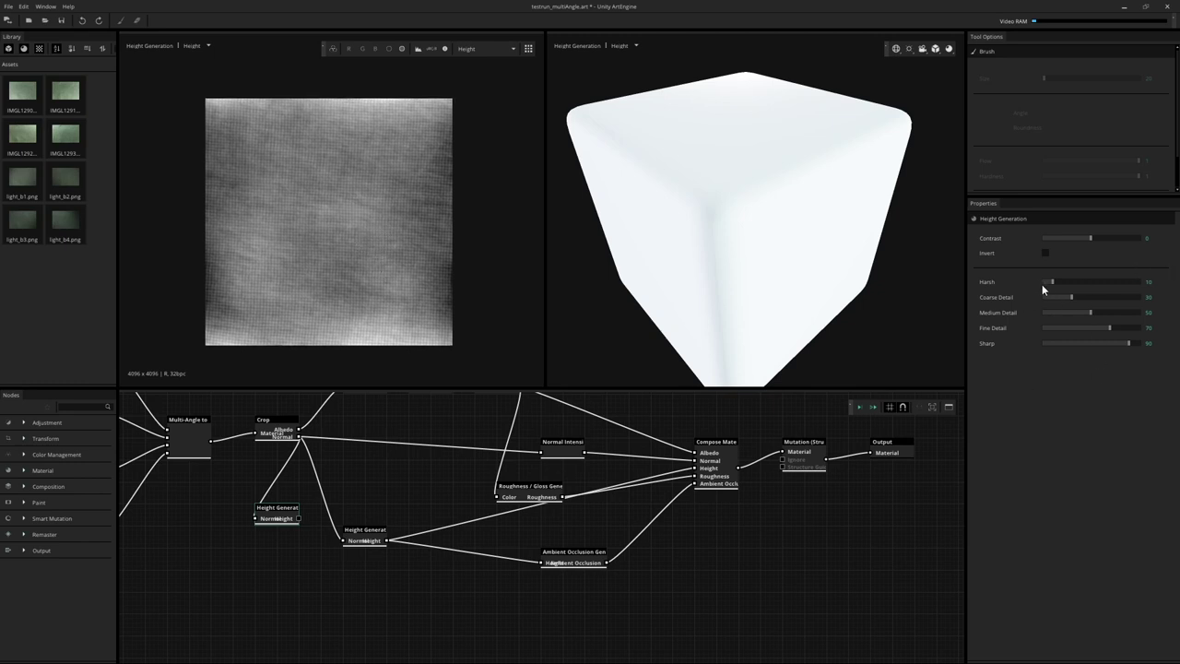
pyautogui.moveTo(1045, 281); pyautogui.dragTo(1034, 314)
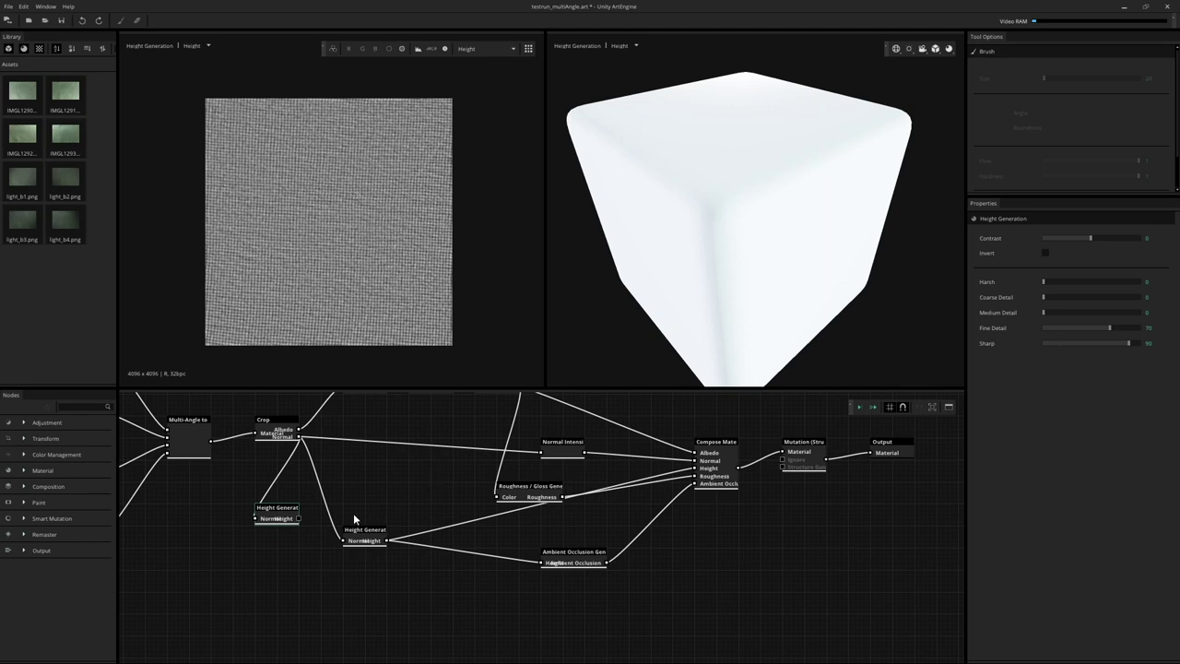
pyautogui.click(366, 536)
pyautogui.scroll(1, 346, 238)
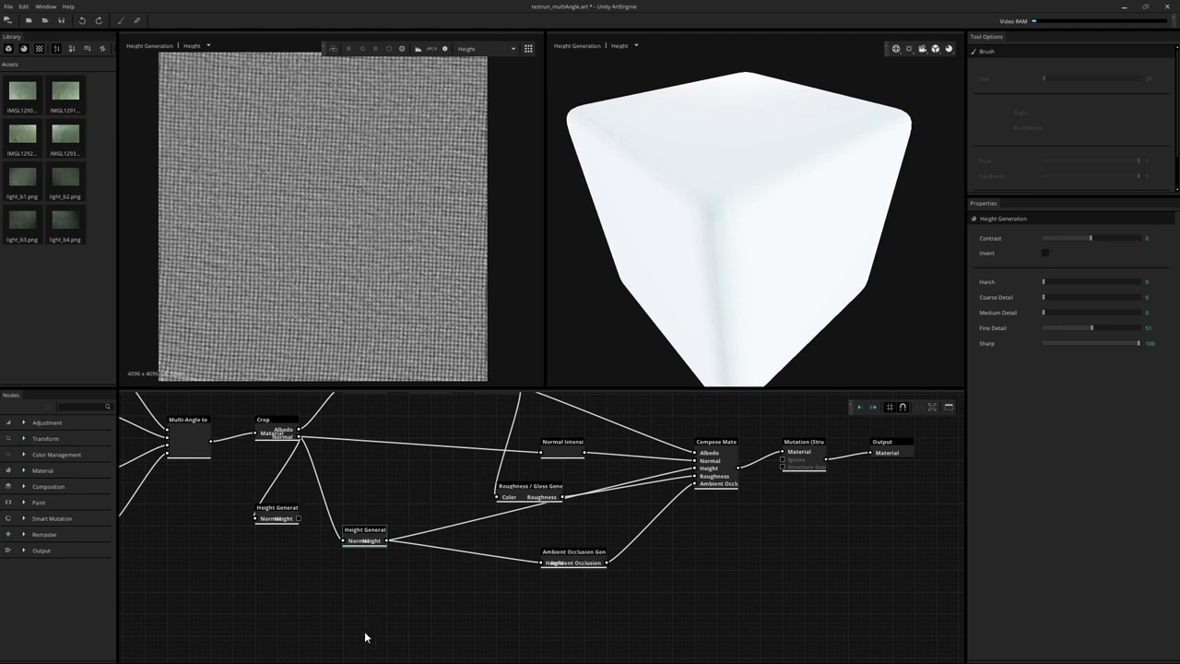
pyautogui.press('f')
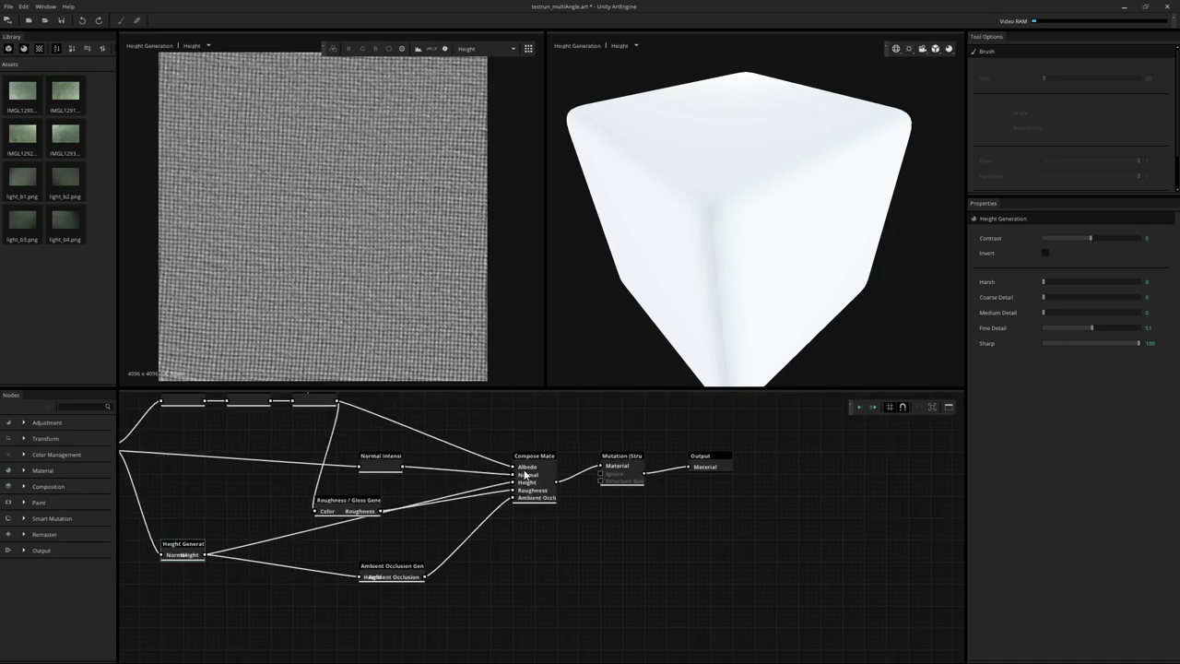
# Preview Compose Material's Albedo in 2D and zoom close on the cube's fabric surface
pyautogui.click(537, 464)
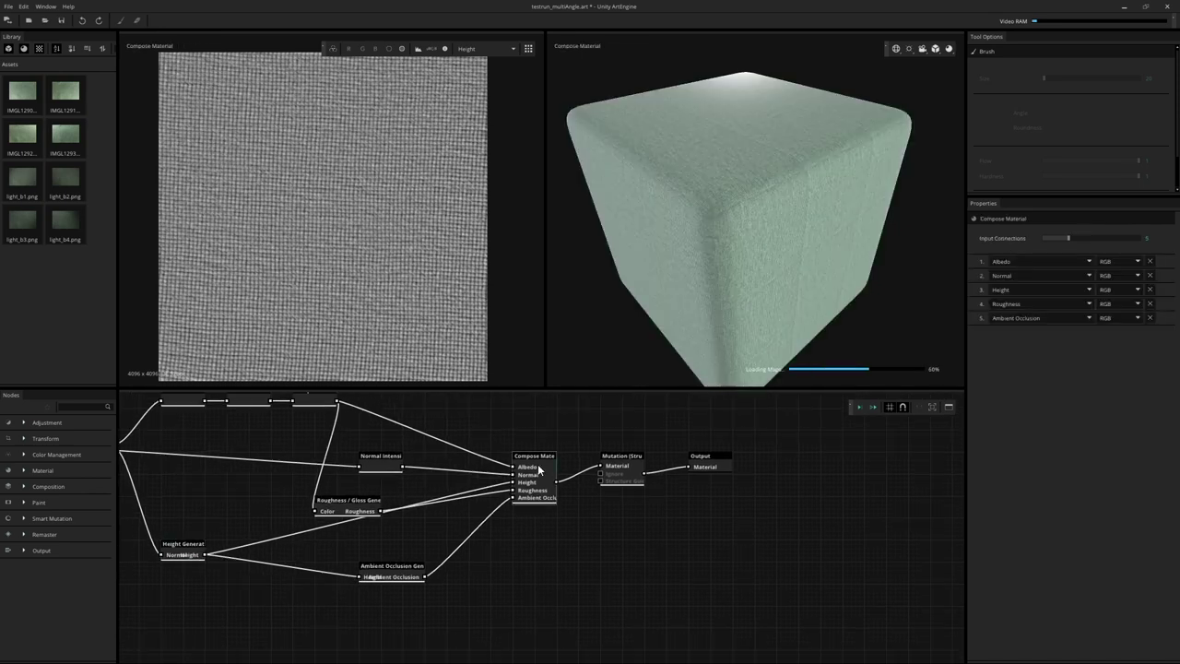
pyautogui.click(511, 49)
pyautogui.click(505, 62)
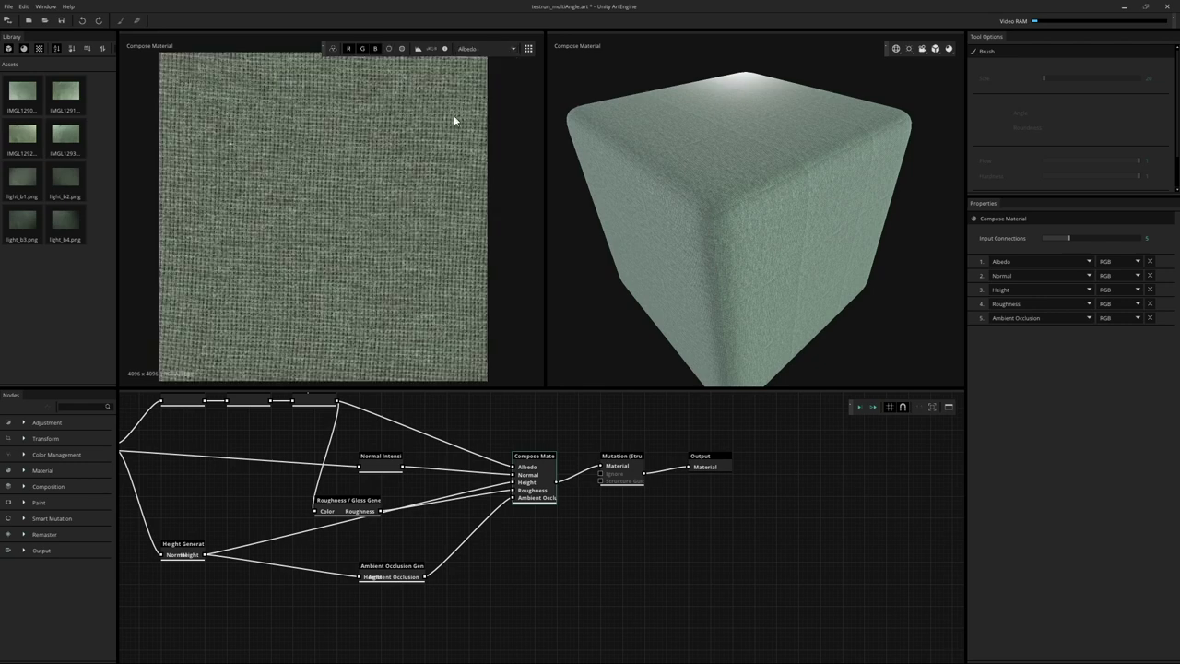
pyautogui.scroll(-2, 350, 219)
pyautogui.moveTo(725, 179); pyautogui.dragTo(753, 174)
pyautogui.scroll(3, 753, 174)
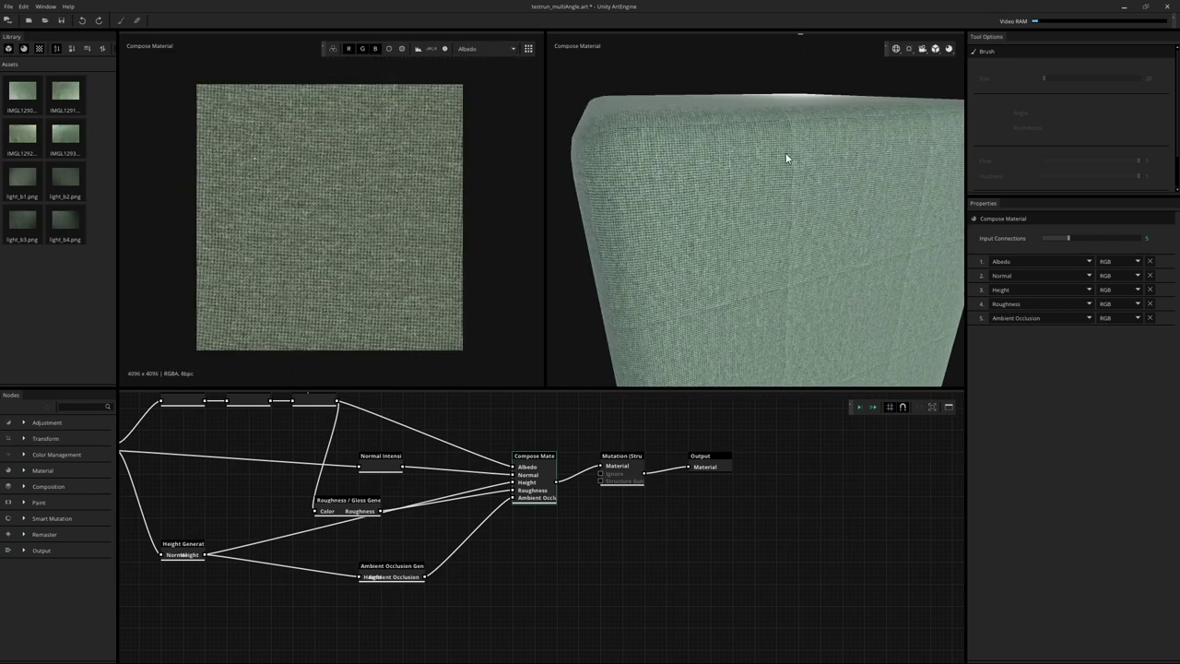
pyautogui.moveTo(669, 285); pyautogui.dragTo(718, 281)
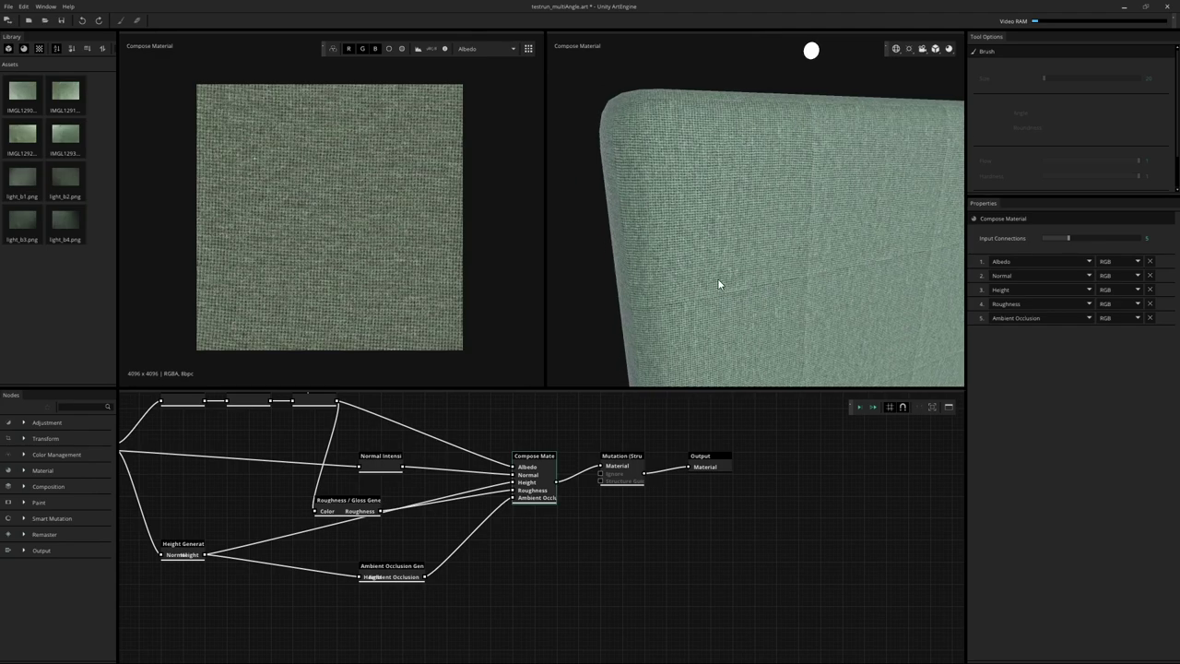
pyautogui.scroll(3, 710, 269)
pyautogui.scroll(5, 234, 230)
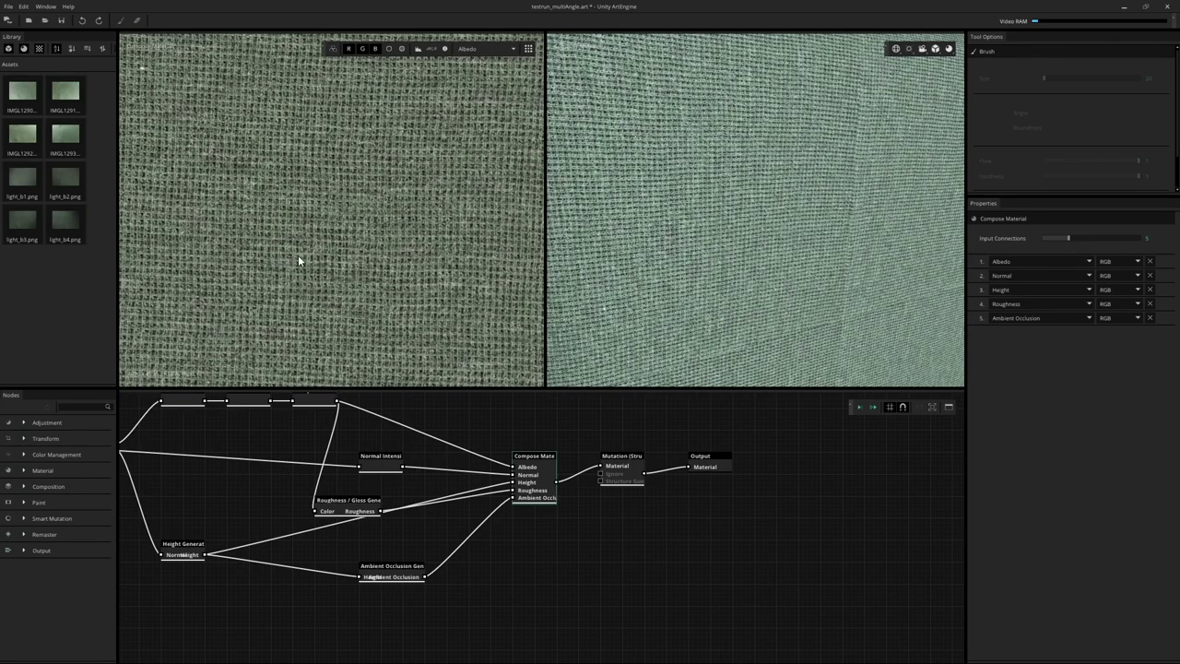
pyautogui.scroll(-2, 400, 260)
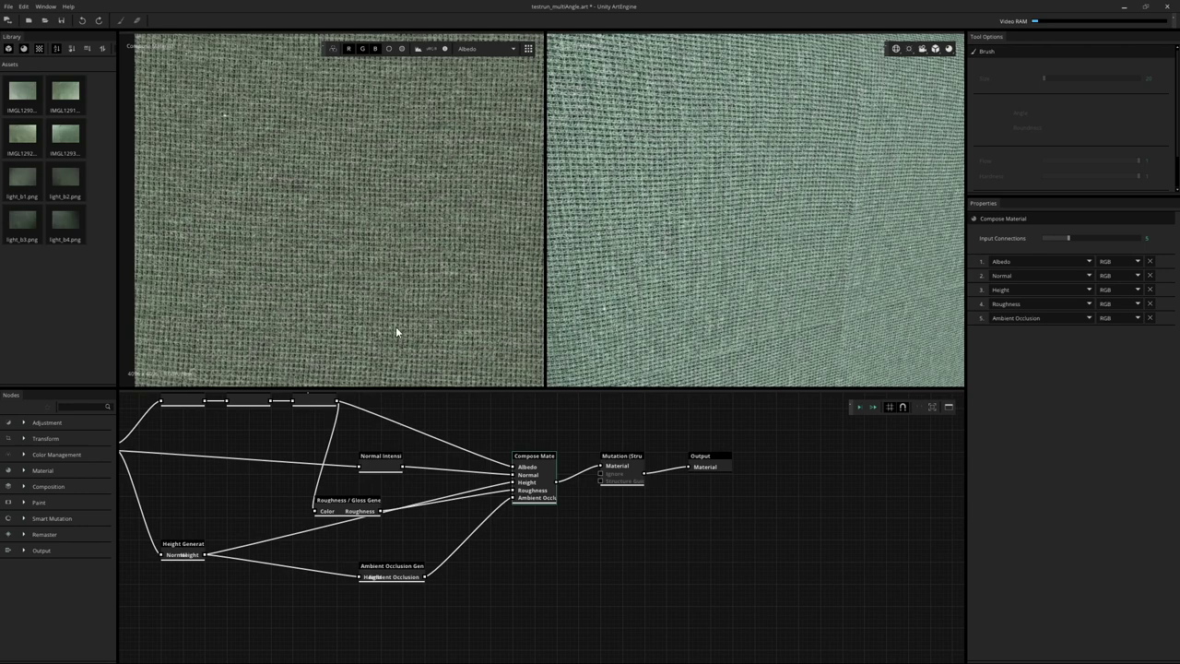
# Select the Mutation (Structure) node to show its 4096×4096 Patch-pattern settings
pyautogui.moveTo(614, 522); pyautogui.dragTo(577, 541, button='middle')
pyautogui.click(579, 485)
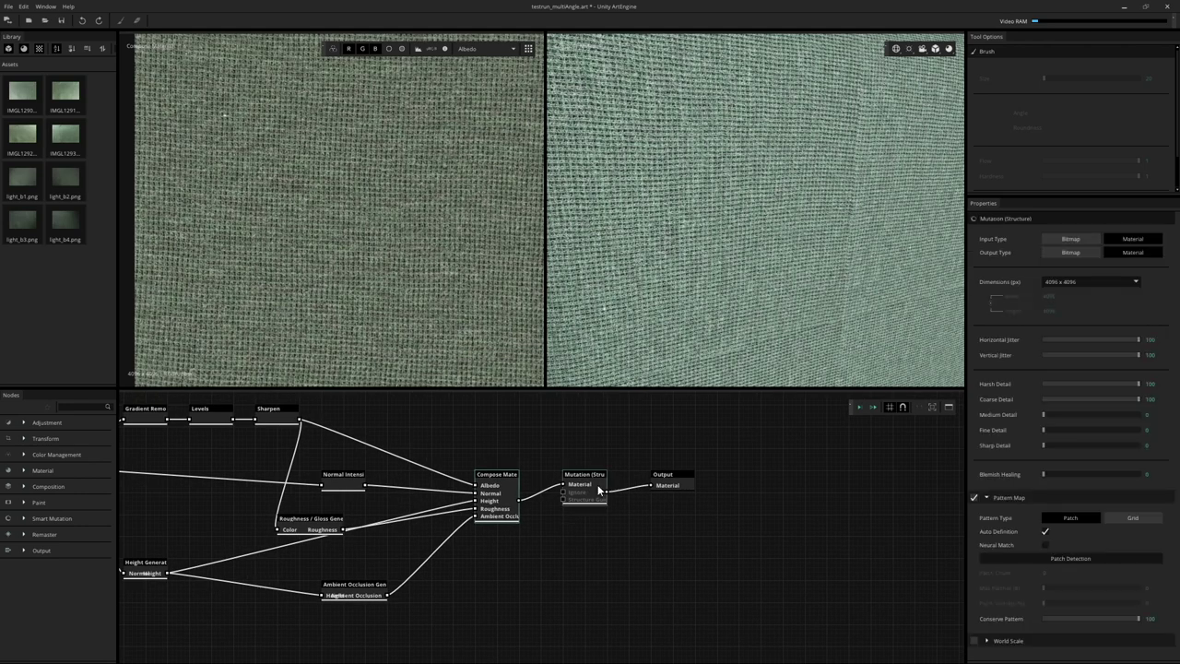
pyautogui.moveTo(565, 534); pyautogui.dragTo(600, 519, button='middle')
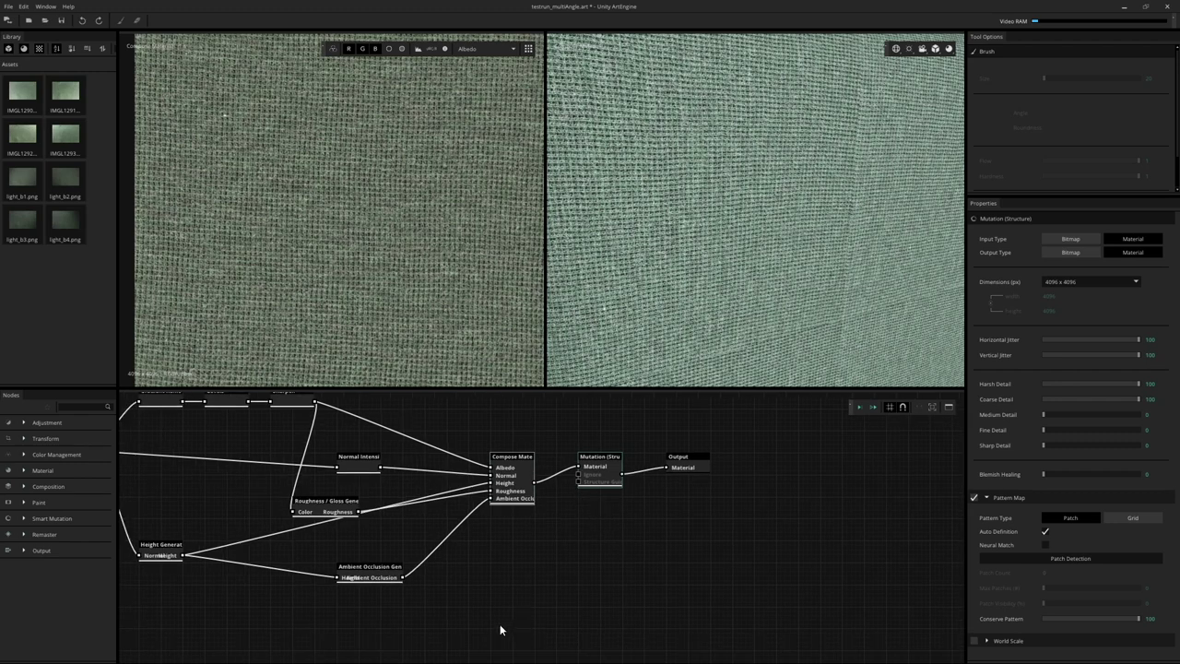
pyautogui.moveTo(566, 521); pyautogui.dragTo(573, 503, button='middle')
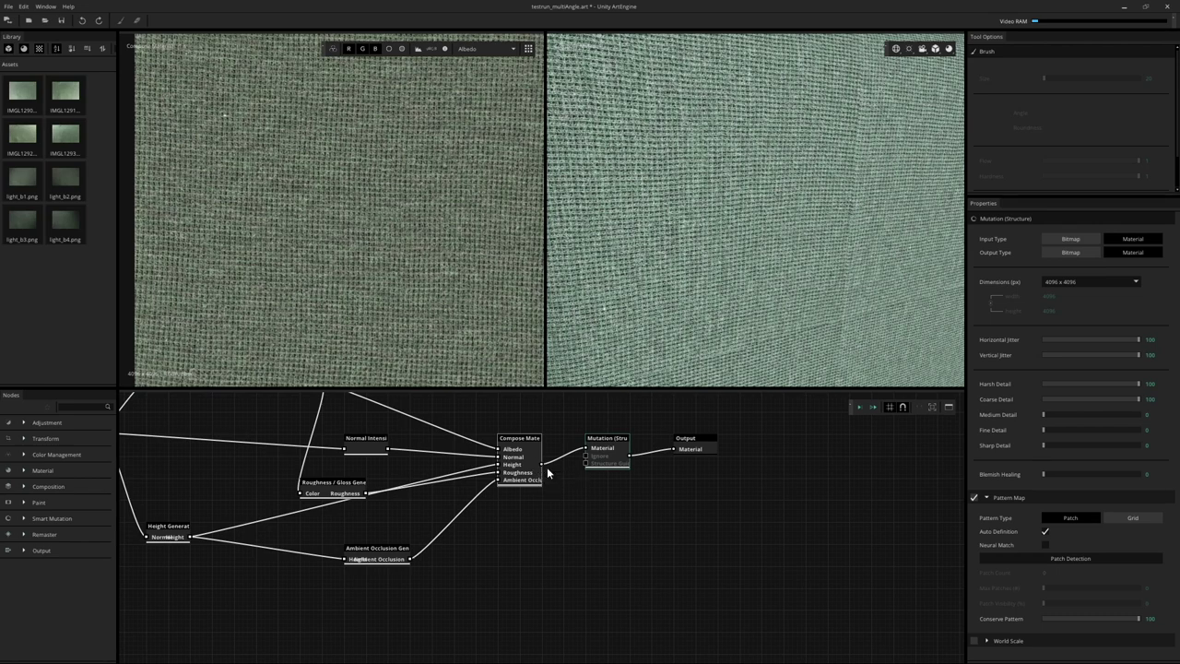
# Connect a new Mutation (Structure) node to Compose Material's output
pyautogui.rightClick(565, 503)
pyautogui.press('Escape')
pyautogui.moveTo(543, 464); pyautogui.dragTo(590, 542)
pyautogui.write('muta')
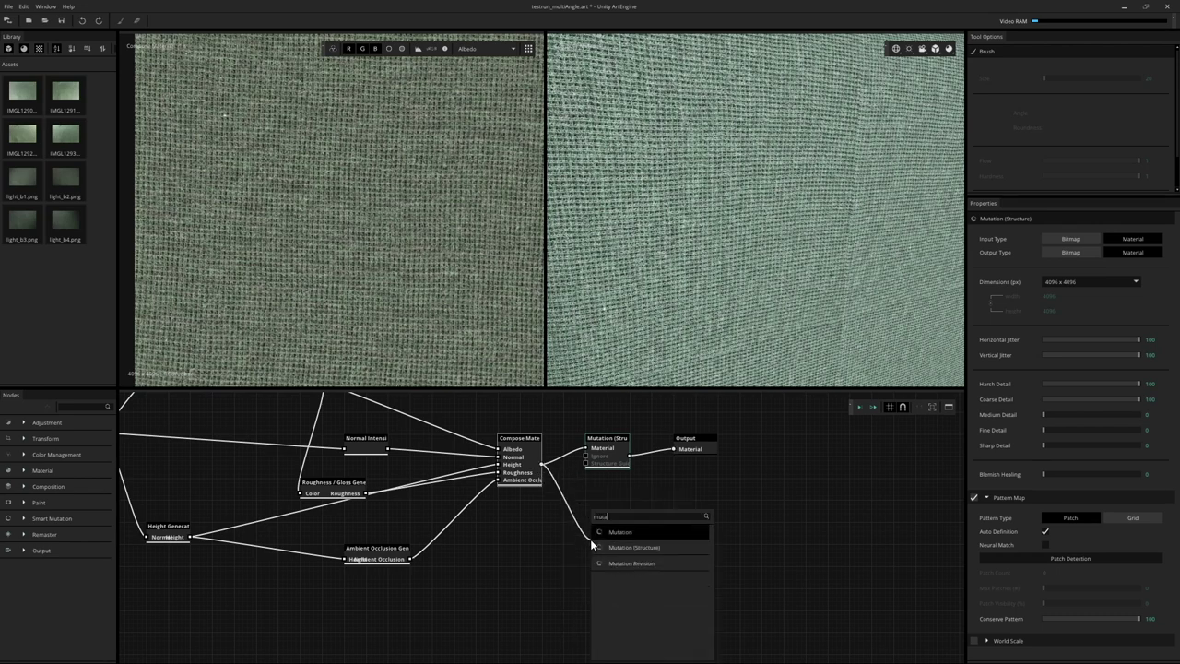
pyautogui.press('Down')
pyautogui.press('Return')
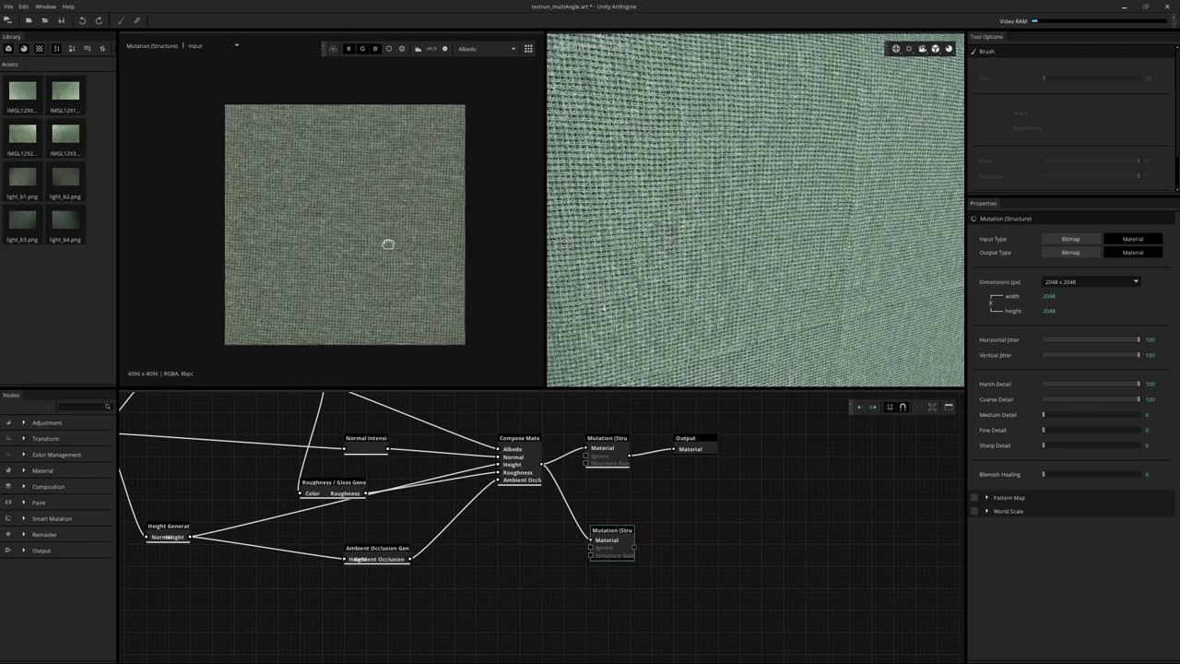
# Enable the Pattern Map and pull the patch rectangle's corners inward on the albedo
pyautogui.click(974, 497)
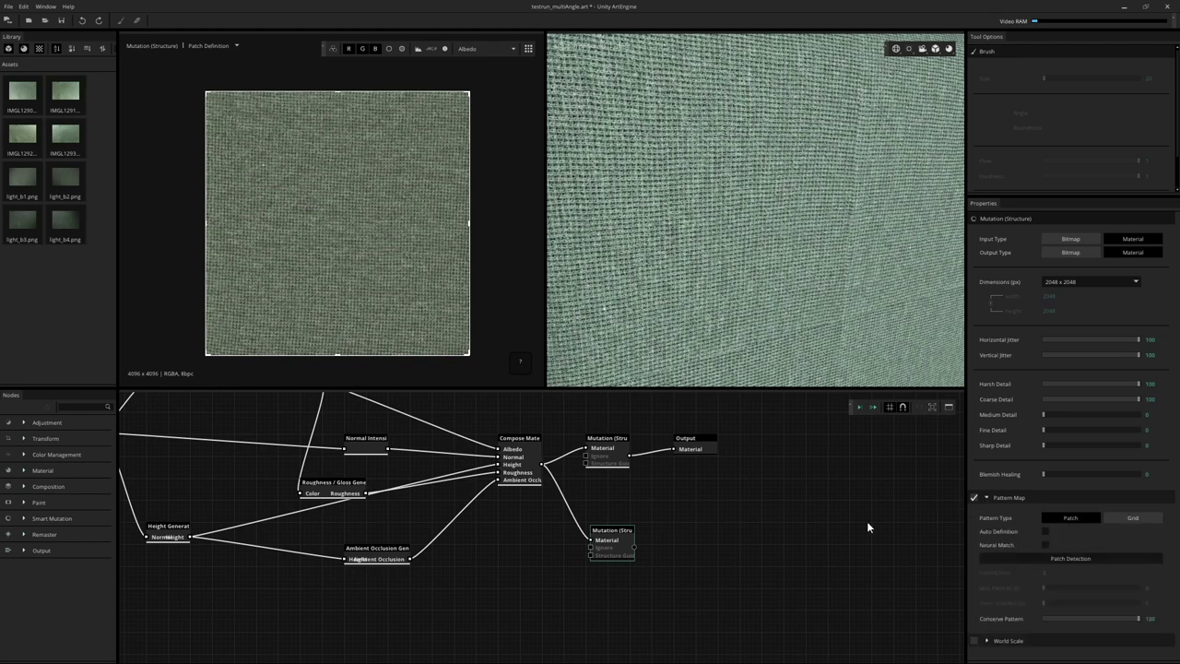
pyautogui.scroll(5, 322, 230)
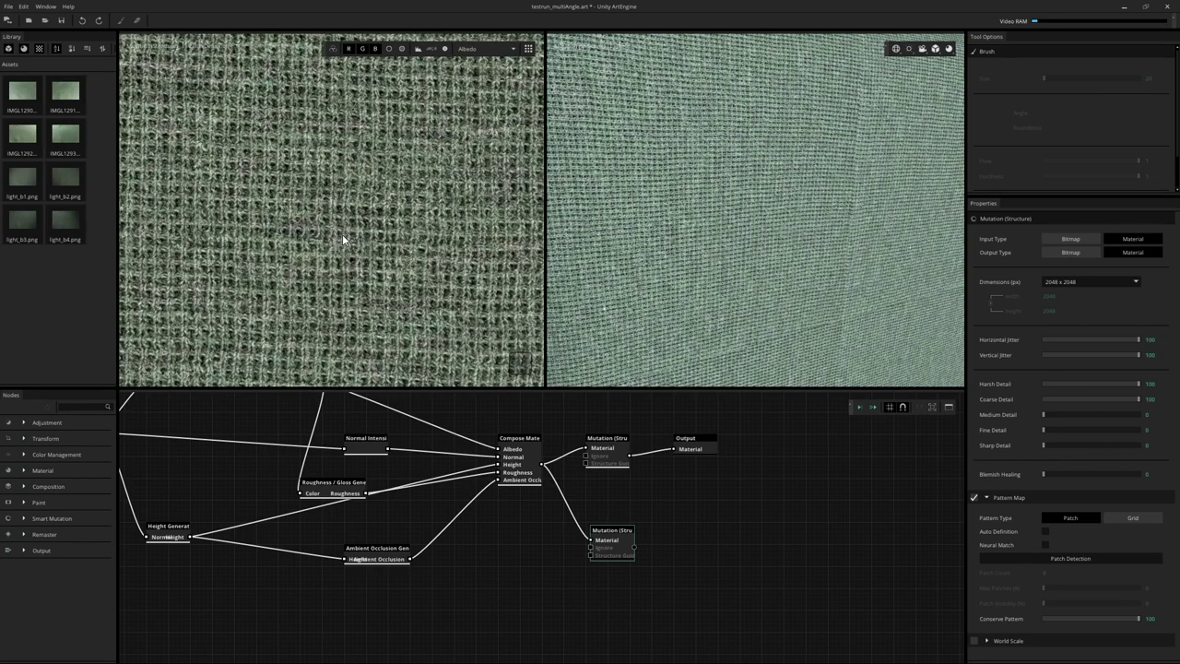
pyautogui.scroll(-4, 350, 232)
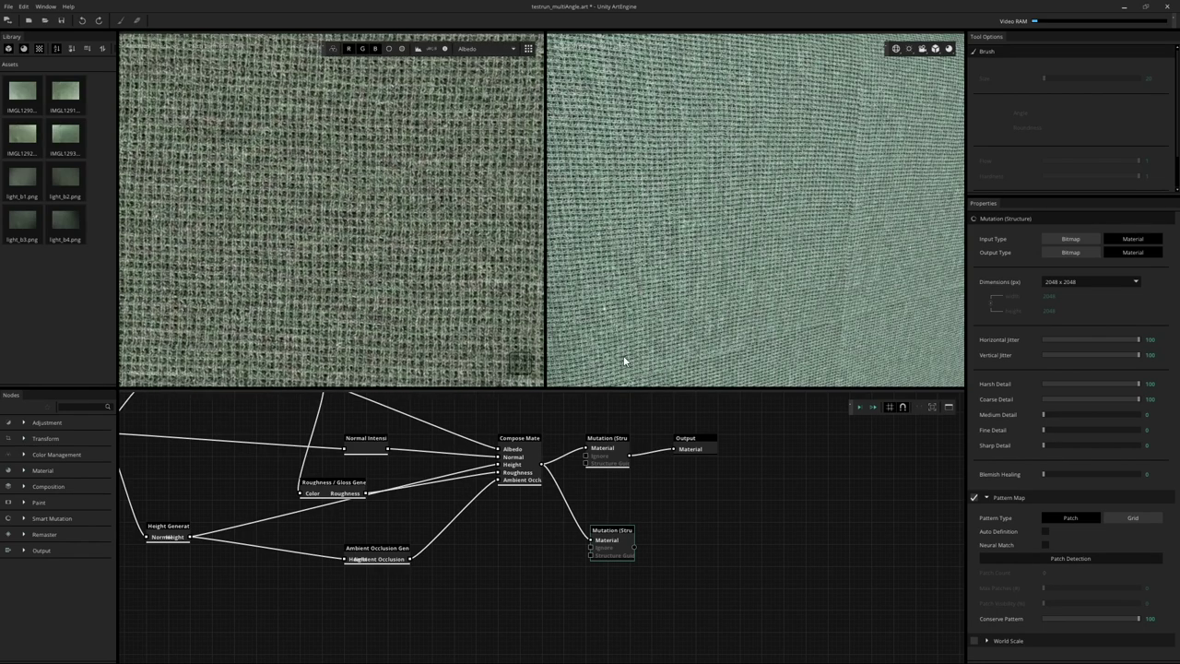
pyautogui.scroll(-5, 332, 258)
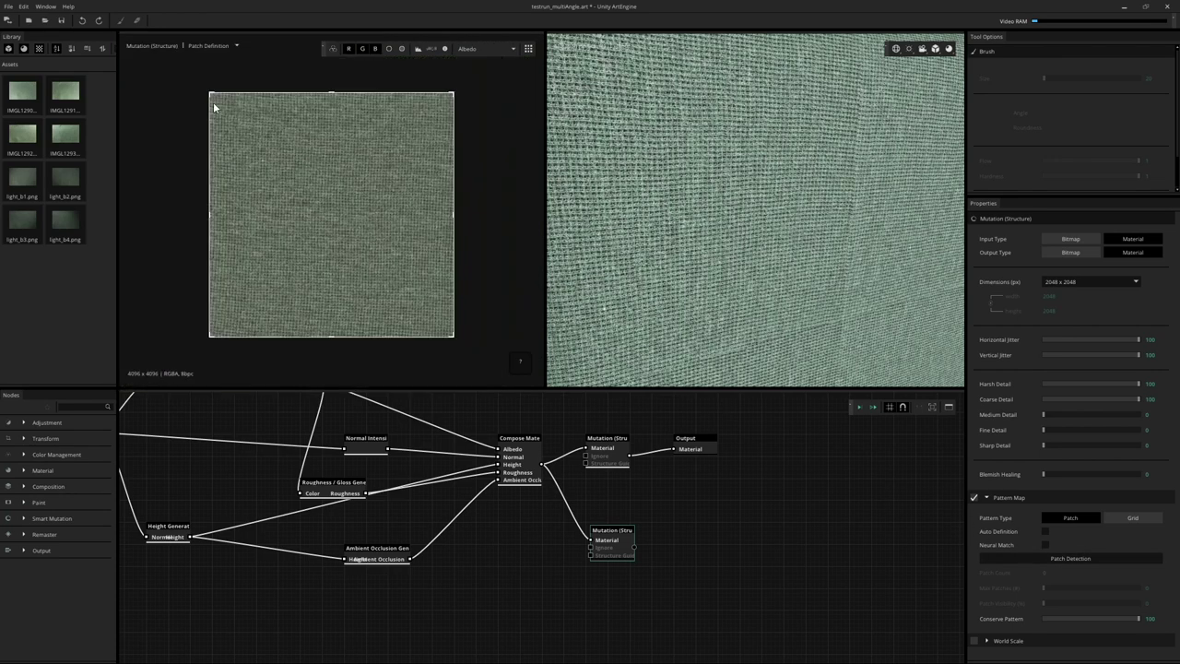
pyautogui.moveTo(211, 95); pyautogui.dragTo(289, 178)
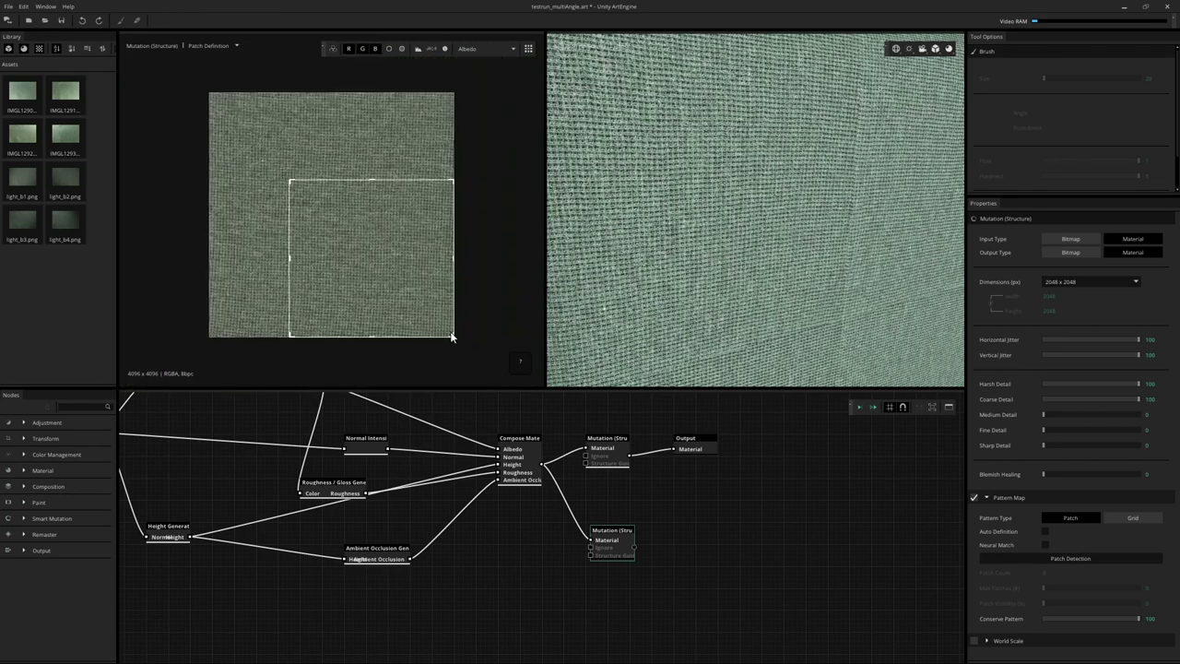
pyautogui.moveTo(450, 336); pyautogui.dragTo(361, 219)
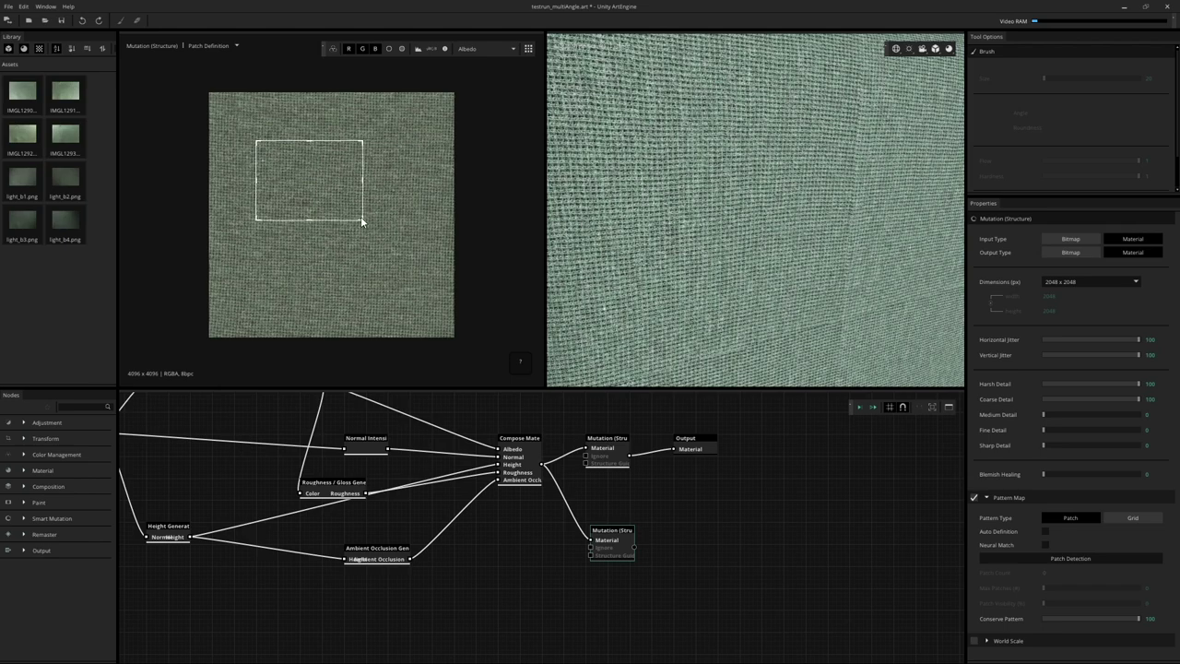
pyautogui.moveTo(324, 182); pyautogui.dragTo(384, 275, button='middle')
pyautogui.scroll(2, 302, 234)
pyautogui.moveTo(302, 234); pyautogui.dragTo(318, 257)
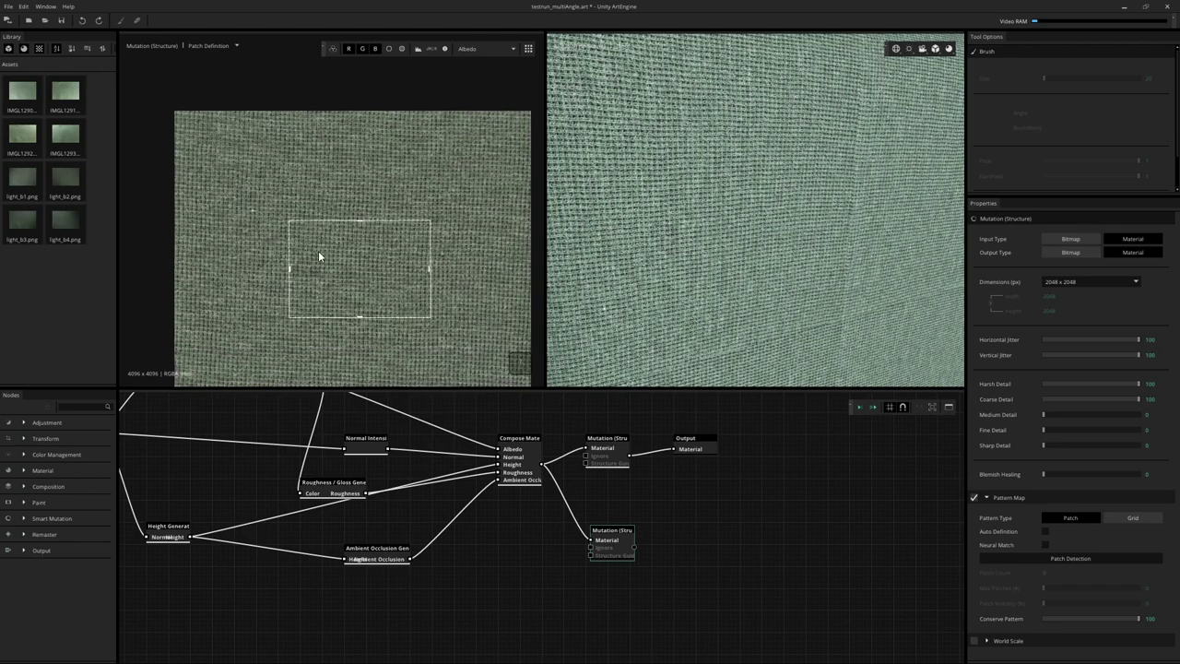
# Move the patch rectangle toward the upper left over the knit weave
pyautogui.scroll(2, 319, 257)
pyautogui.moveTo(406, 321); pyautogui.dragTo(348, 212, button='middle')
pyautogui.scroll(2, 348, 211)
pyautogui.moveTo(327, 215); pyautogui.dragTo(360, 262)
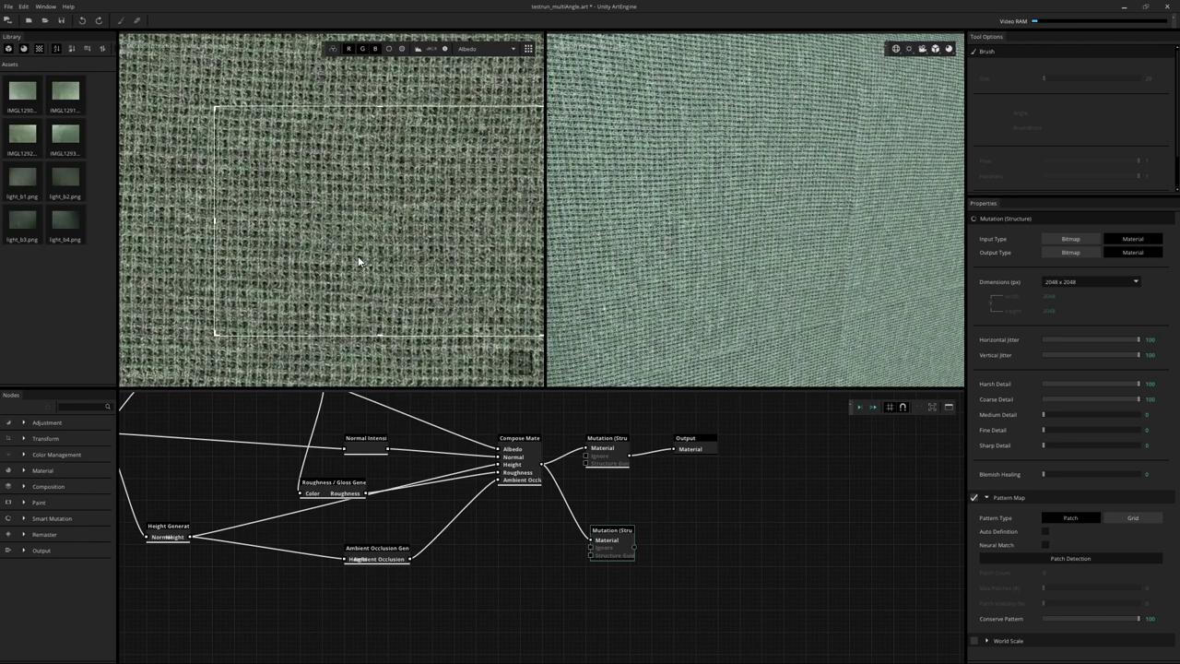
pyautogui.moveTo(358, 262); pyautogui.dragTo(283, 234, button='middle')
pyautogui.moveTo(465, 310); pyautogui.dragTo(316, 232)
pyautogui.scroll(2, 316, 232)
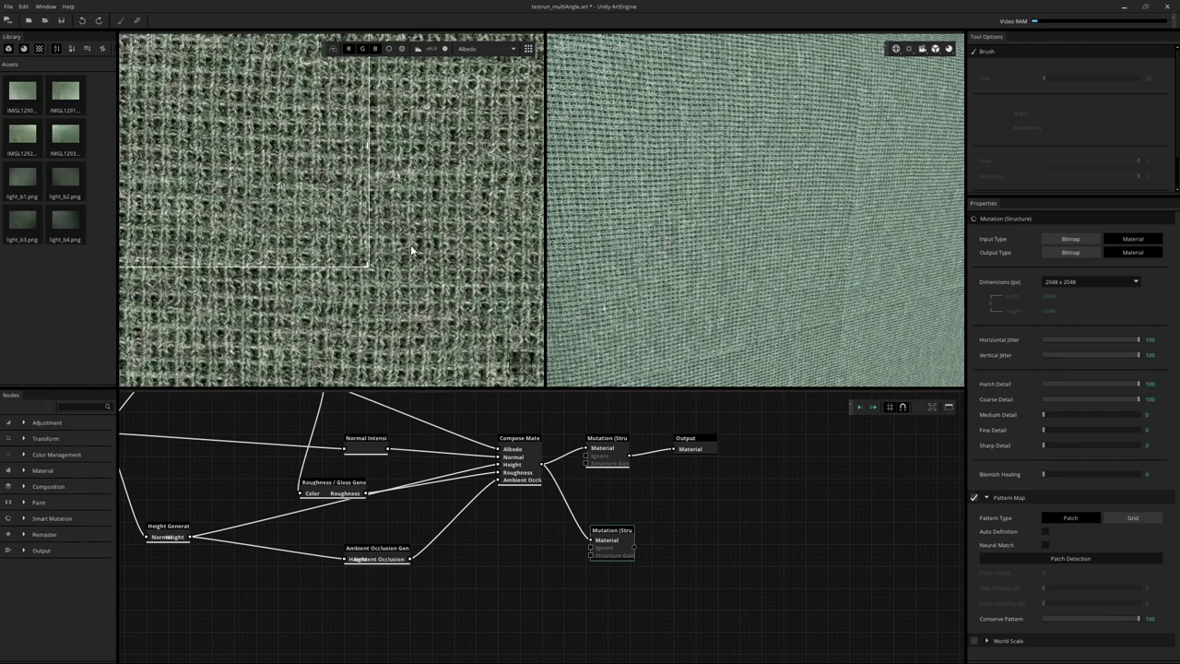
pyautogui.scroll(-2, 305, 192)
# Shrink the patch rectangle to a small square over one knit repeat and fine-tune it
pyautogui.moveTo(256, 179); pyautogui.dragTo(335, 239, button='middle')
pyautogui.moveTo(334, 238); pyautogui.dragTo(423, 285)
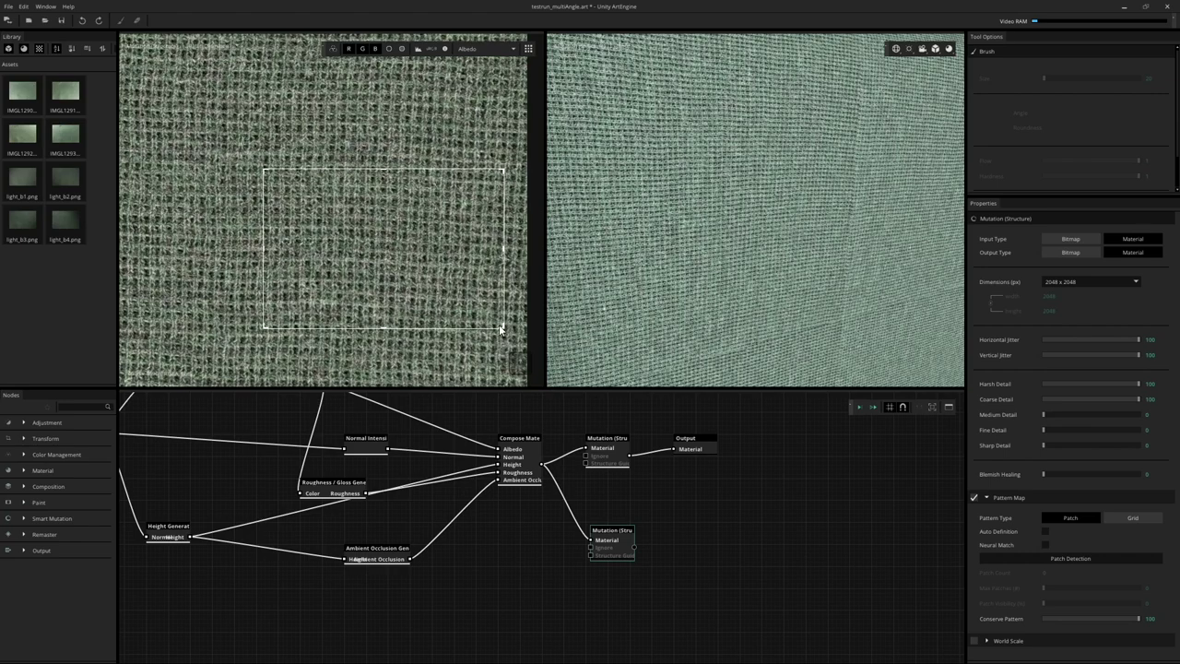
pyautogui.moveTo(499, 324); pyautogui.dragTo(300, 187)
pyautogui.scroll(3, 300, 187)
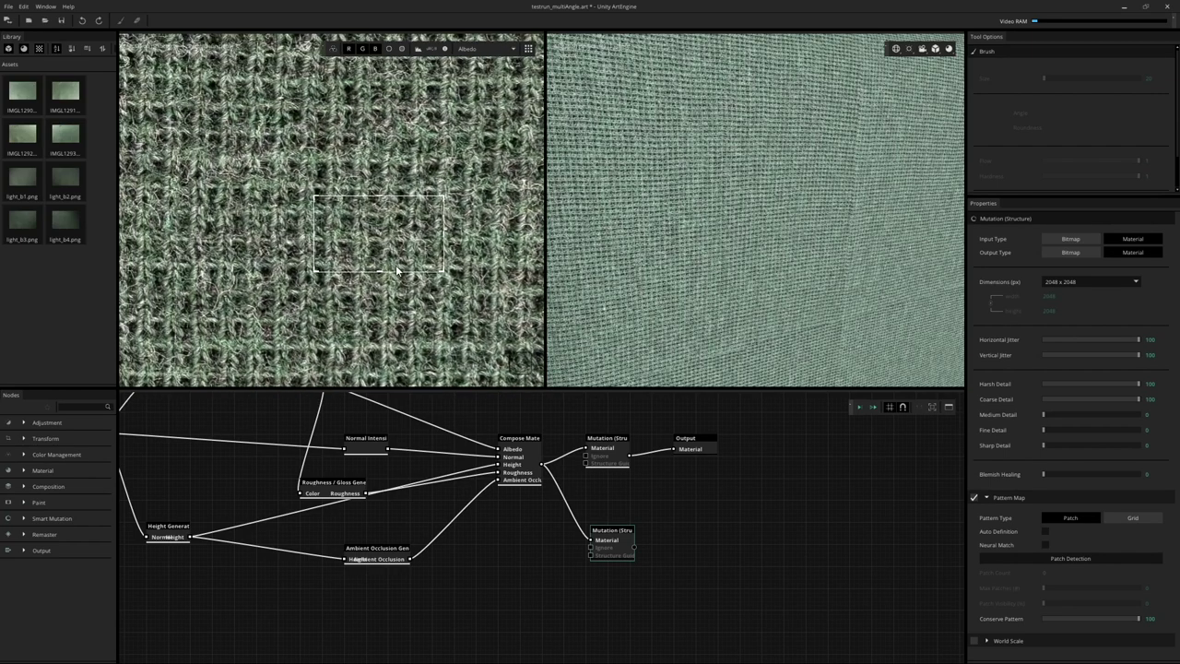
pyautogui.scroll(1, 380, 249)
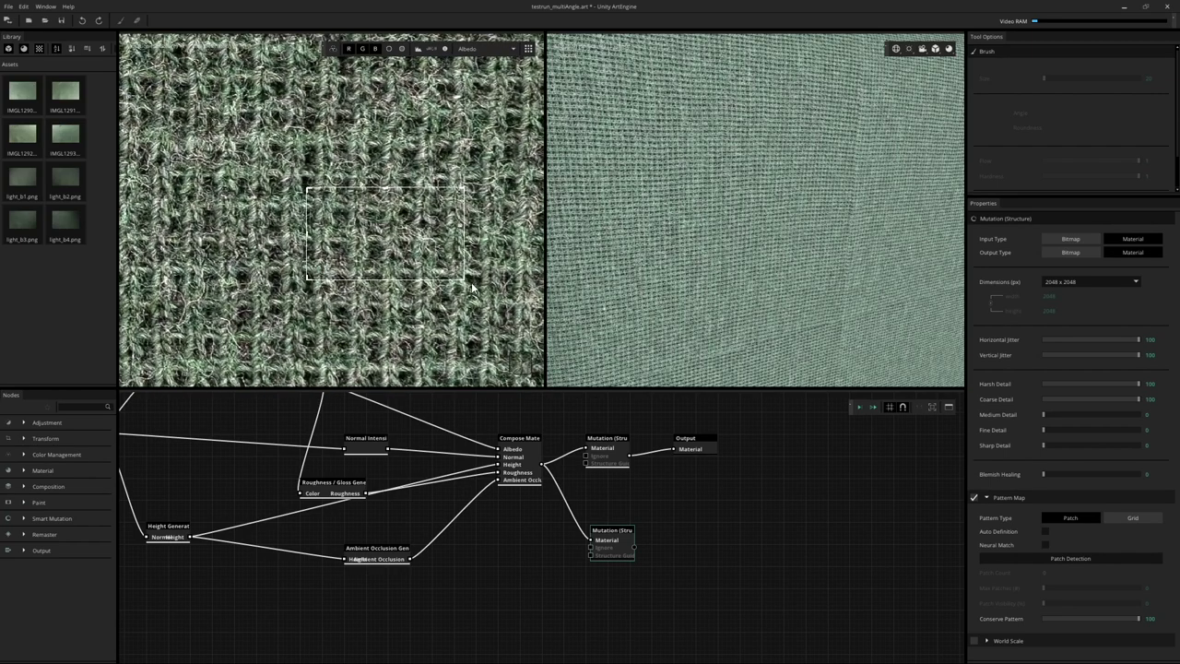
pyautogui.moveTo(465, 280); pyautogui.dragTo(377, 254)
pyautogui.moveTo(307, 188); pyautogui.dragTo(302, 191)
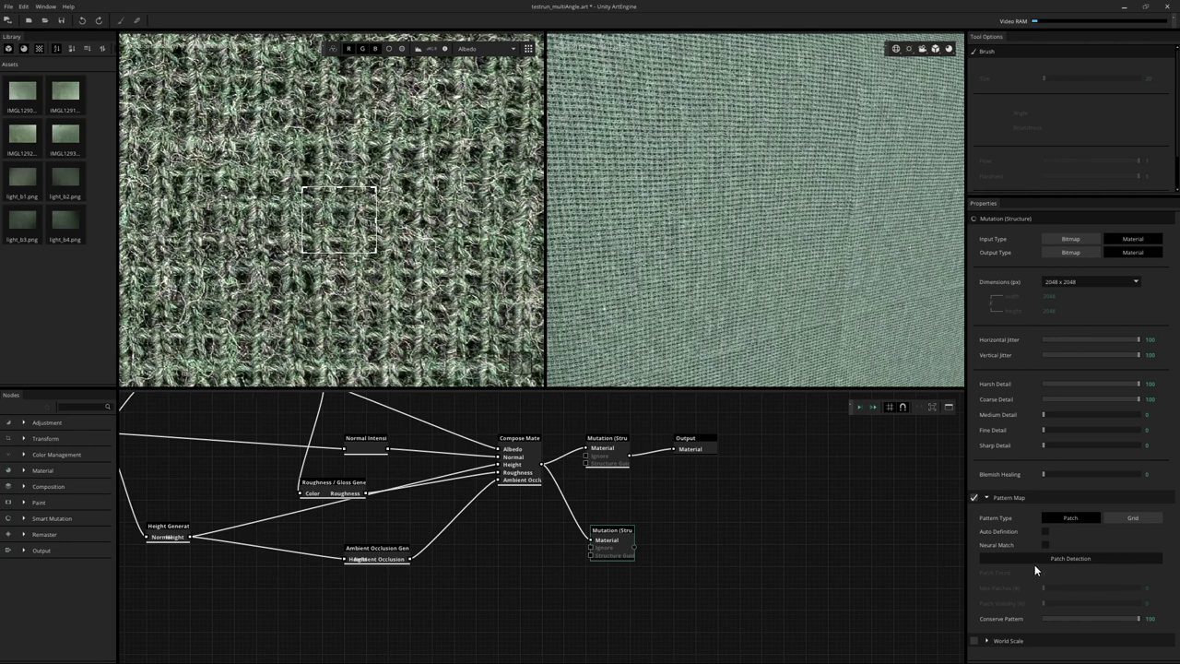
# Run Patch Detection, inspect the detected grid on the albedo, and nudge the second Mutation node
pyautogui.click(1059, 561)
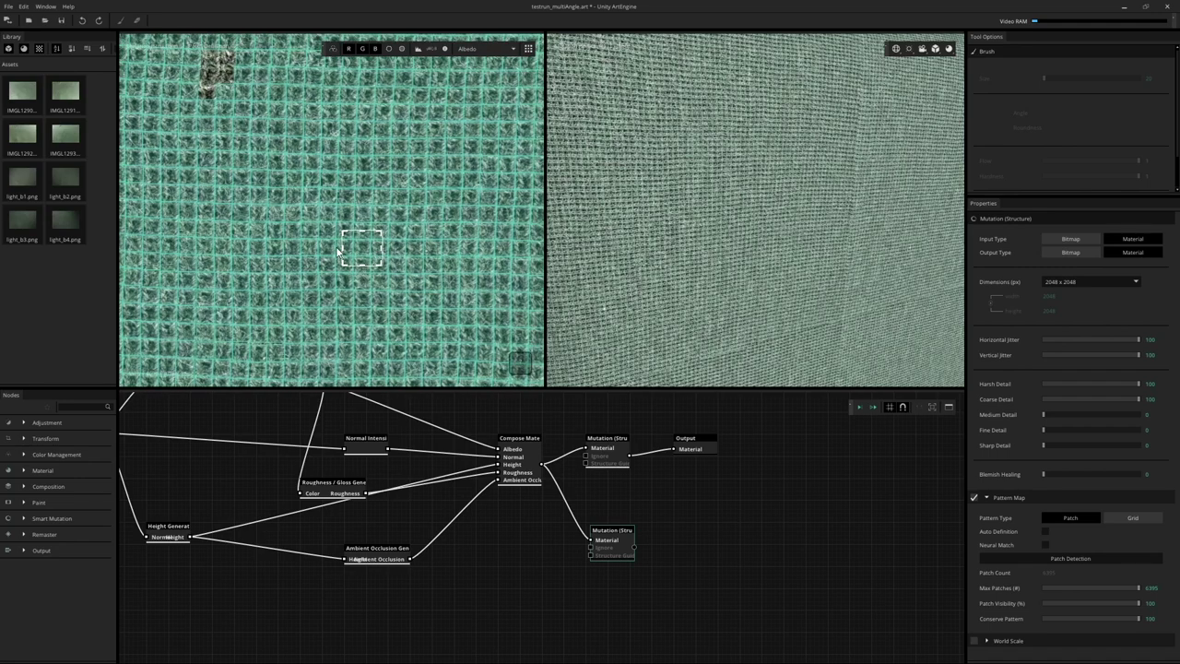
pyautogui.scroll(-3, 339, 249)
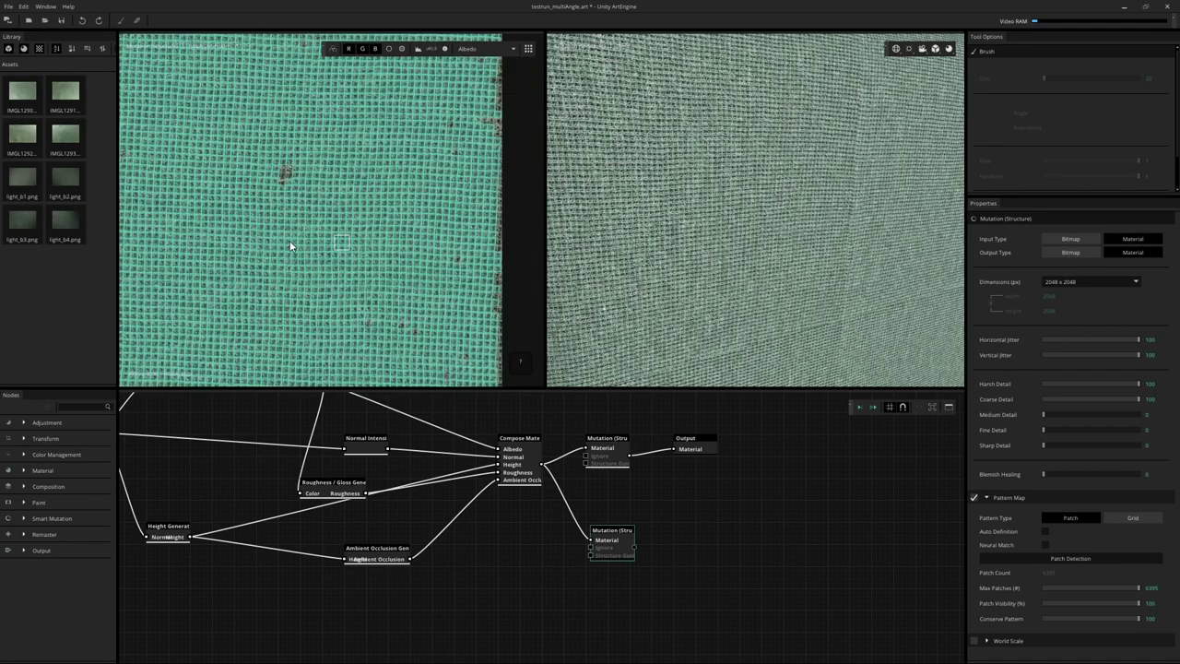
pyautogui.scroll(3, 290, 246)
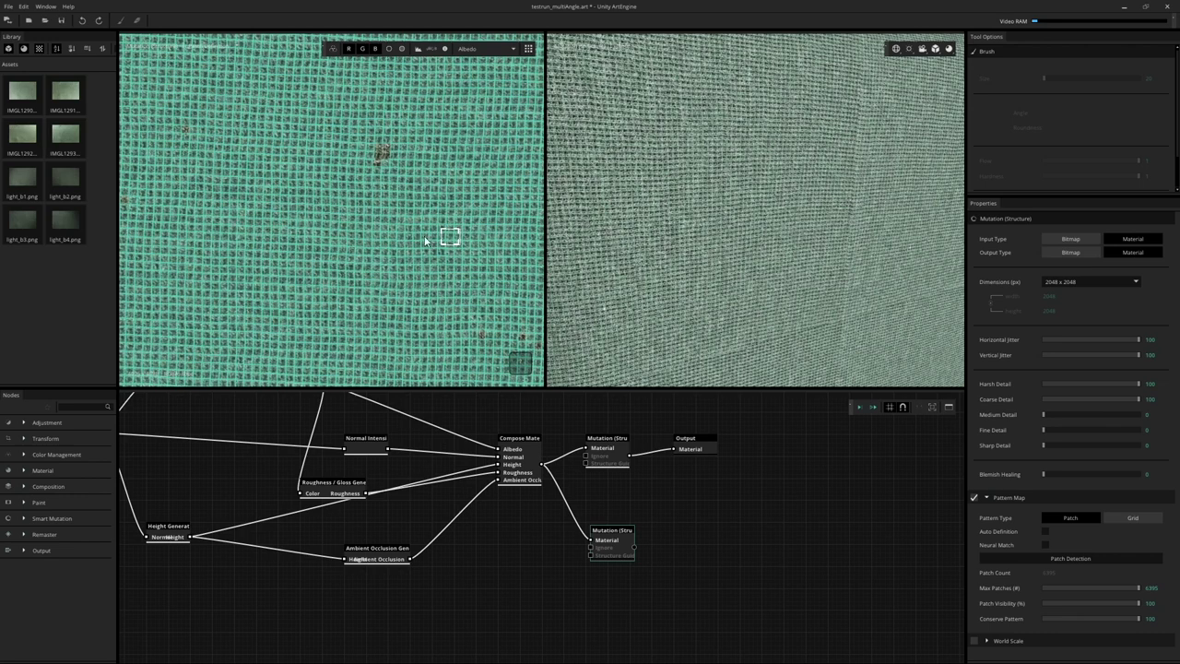
pyautogui.moveTo(425, 240); pyautogui.dragTo(404, 226, button='middle')
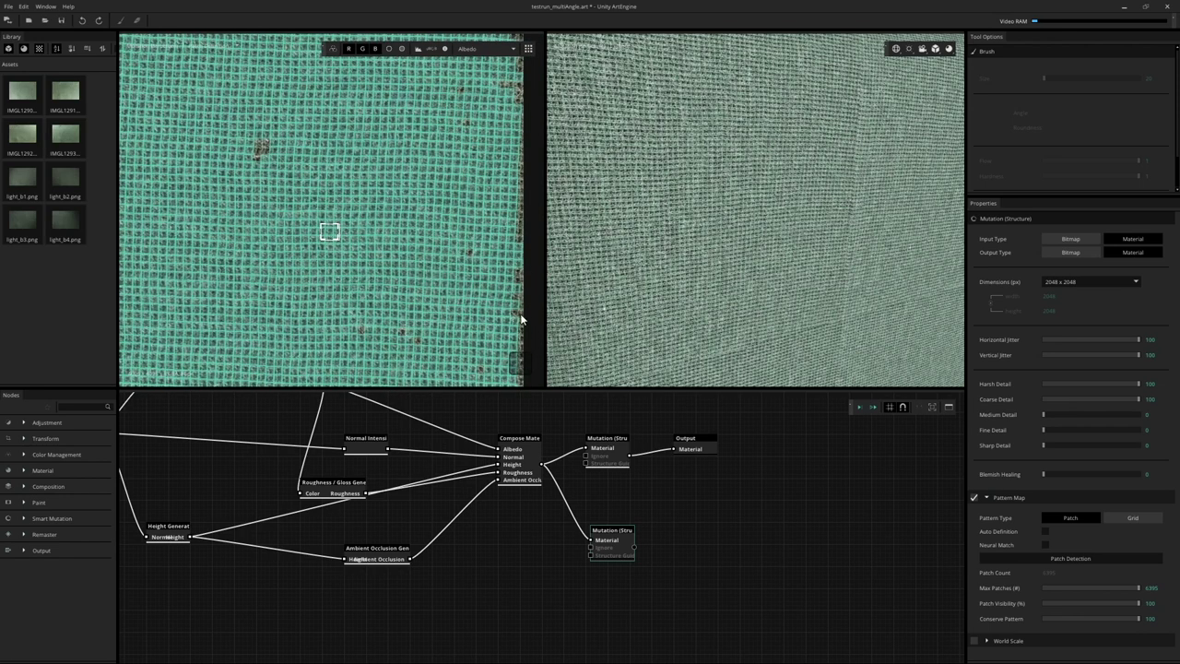
pyautogui.moveTo(625, 544)
pyautogui.mouseDown()
pyautogui.moveTo(618, 555)
pyautogui.moveTo(639, 536)
pyautogui.mouseUp()
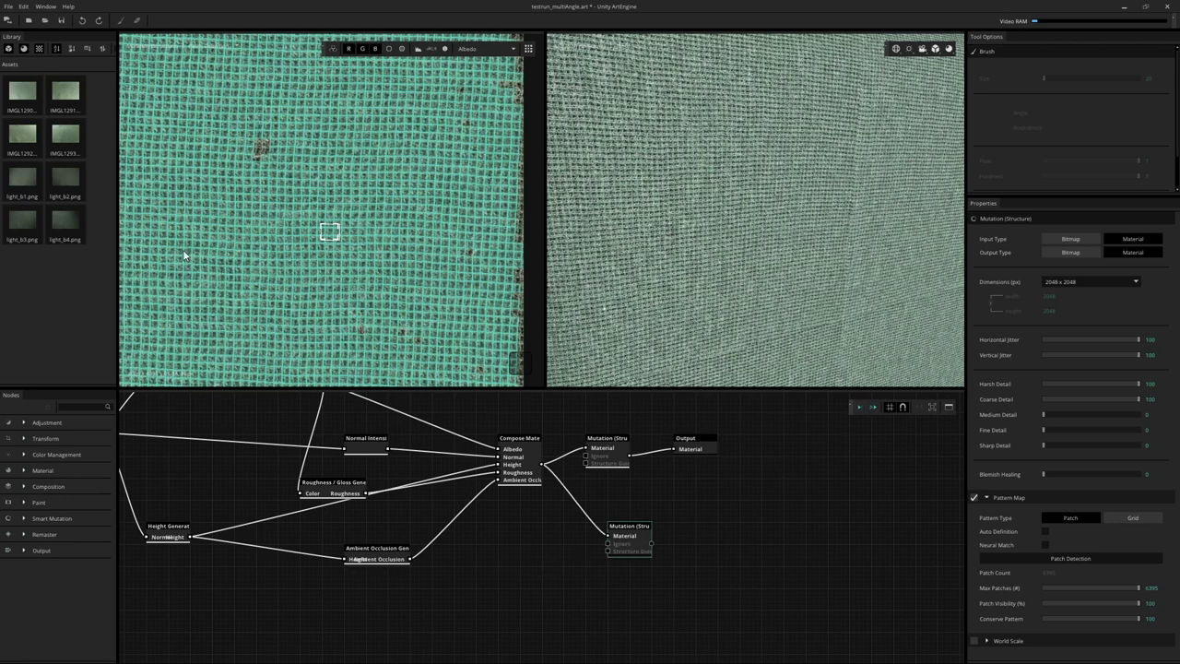
# Execute the graph up to the second Mutation node and view the woven material in 3D
pyautogui.click(857, 408)
pyautogui.scroll(-5, 391, 214)
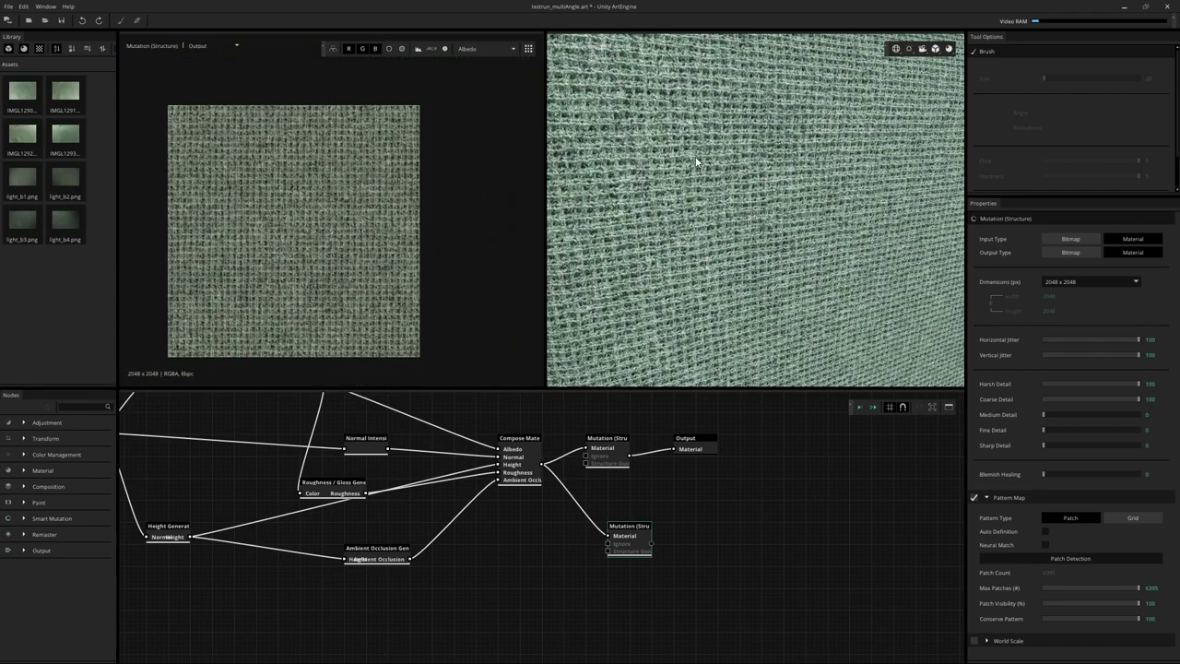
pyautogui.moveTo(698, 163); pyautogui.dragTo(728, 230)
pyautogui.scroll(5, 728, 231)
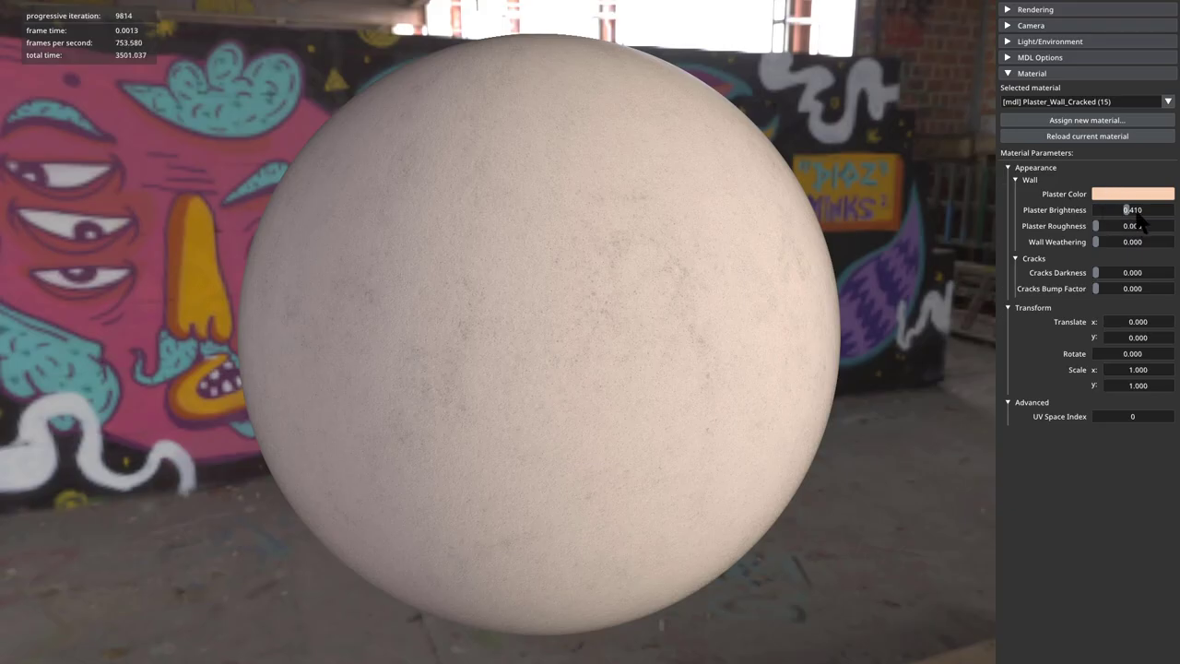
# Lower Plaster Brightness to 0.311 and raise Plaster Roughness
pyautogui.moveTo(1136, 221)
pyautogui.mouseDown()
pyautogui.moveTo(1163, 221)
pyautogui.moveTo(1119, 231)
pyautogui.mouseUp()
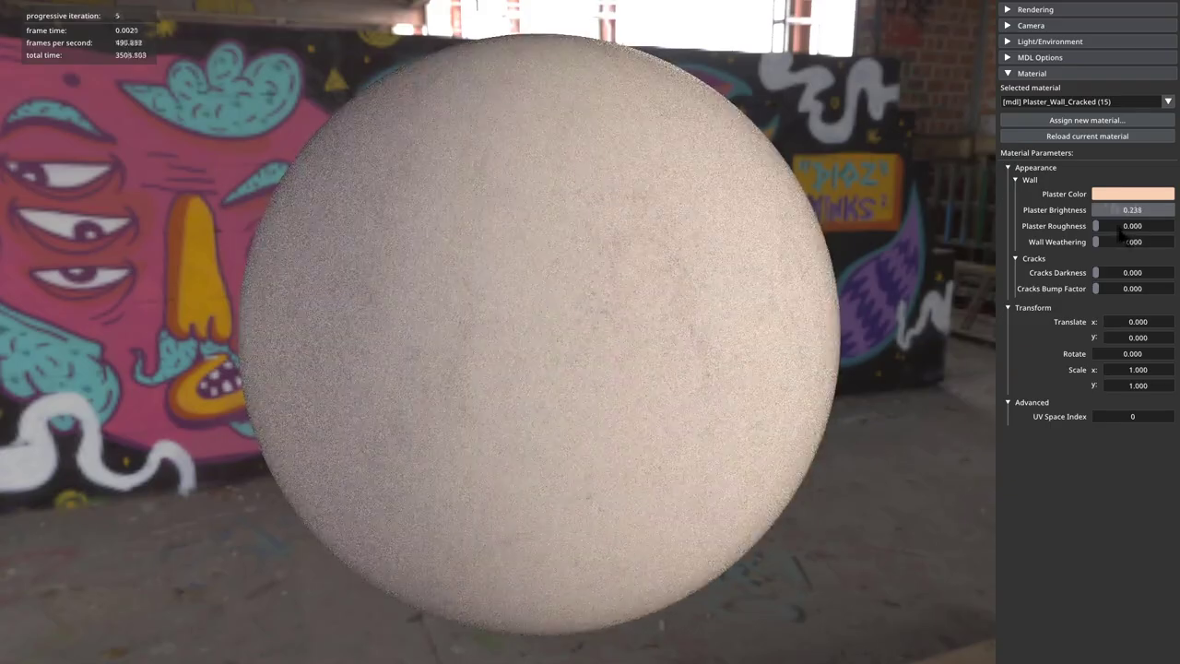
pyautogui.moveTo(557, 210); pyautogui.dragTo(527, 313)
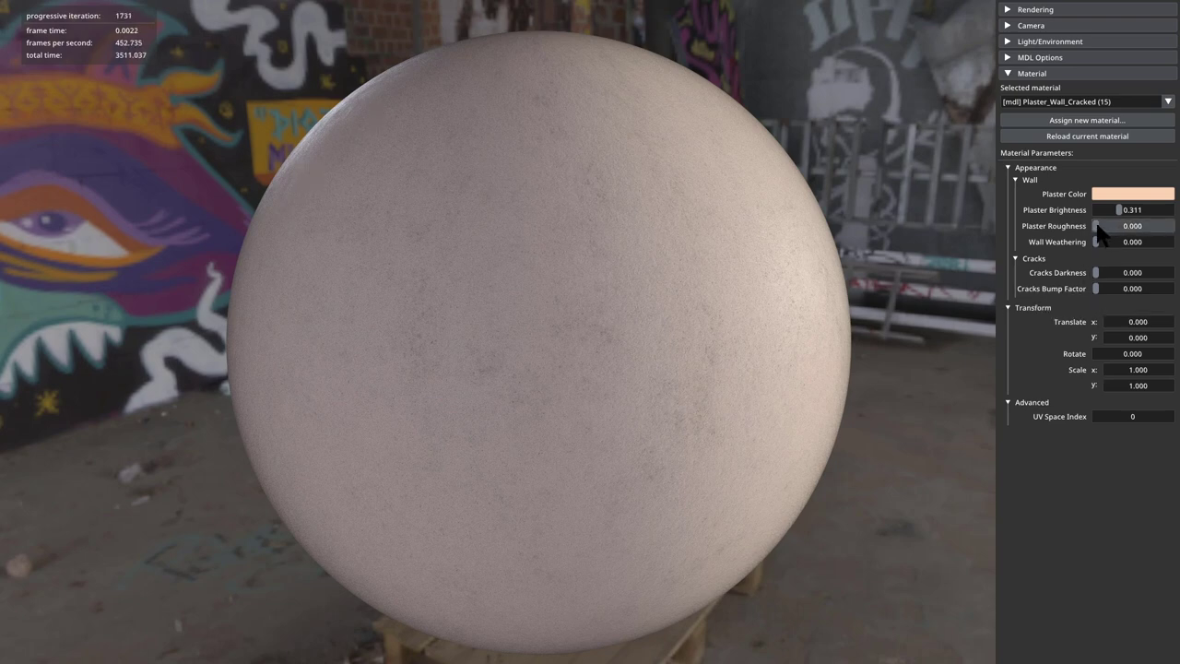
pyautogui.moveTo(1097, 226); pyautogui.dragTo(1084, 233)
pyautogui.moveTo(1099, 225)
pyautogui.mouseDown()
pyautogui.moveTo(1163, 235)
pyautogui.moveTo(1111, 230)
pyautogui.mouseUp()
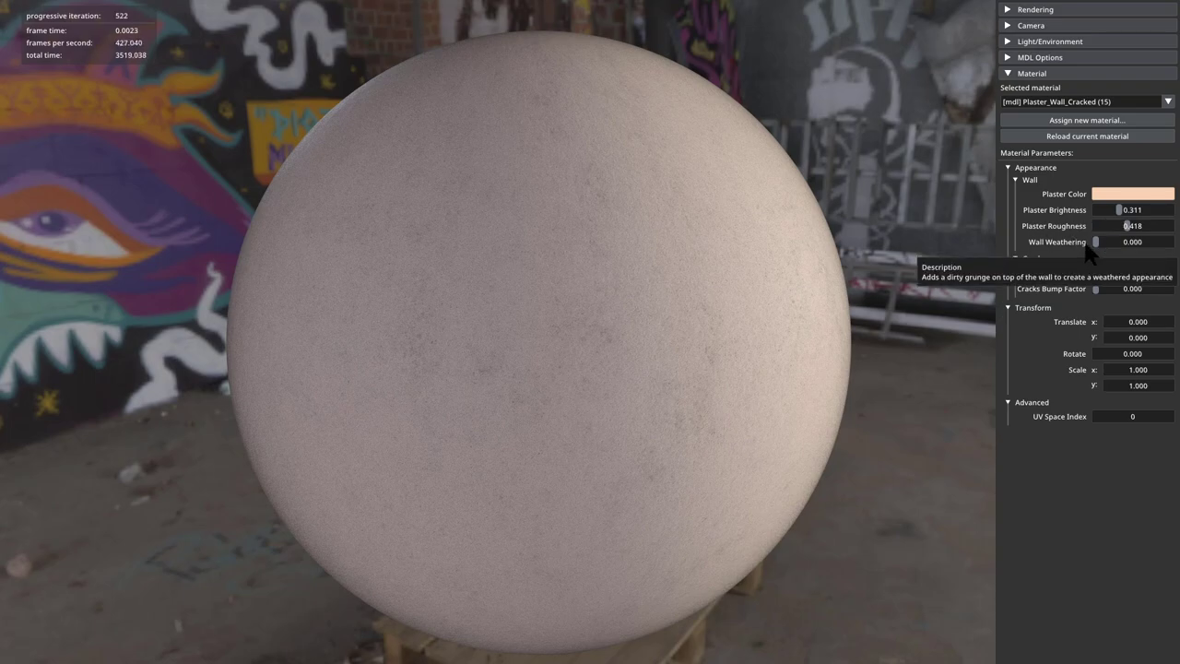
pyautogui.moveTo(1140, 223); pyautogui.dragTo(1134, 233)
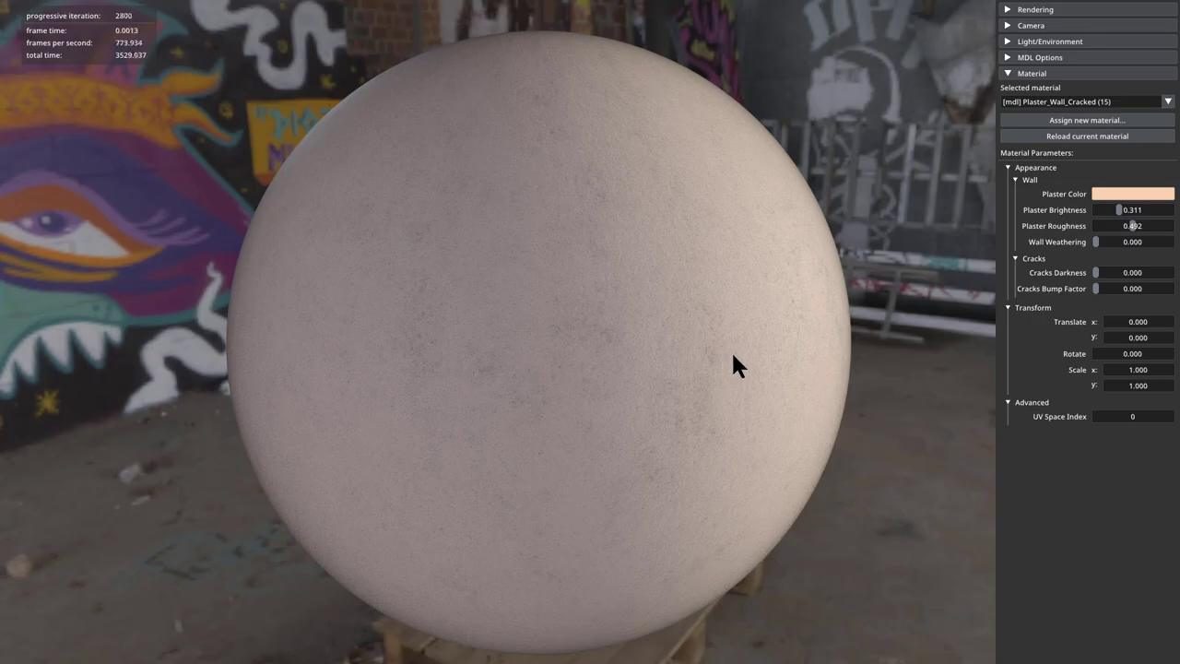
# Set Wall Weathering to 0.467 for dirty grime and orbit around the sphere
pyautogui.moveTo(1097, 242); pyautogui.dragTo(1131, 243)
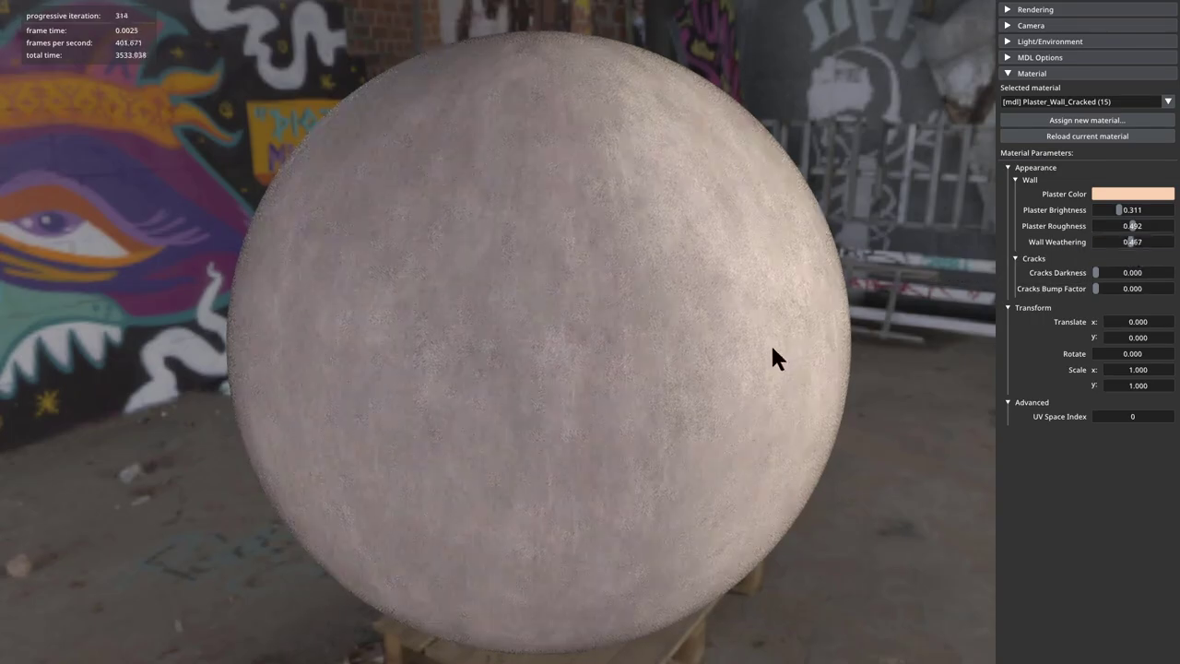
pyautogui.moveTo(771, 350); pyautogui.dragTo(553, 222)
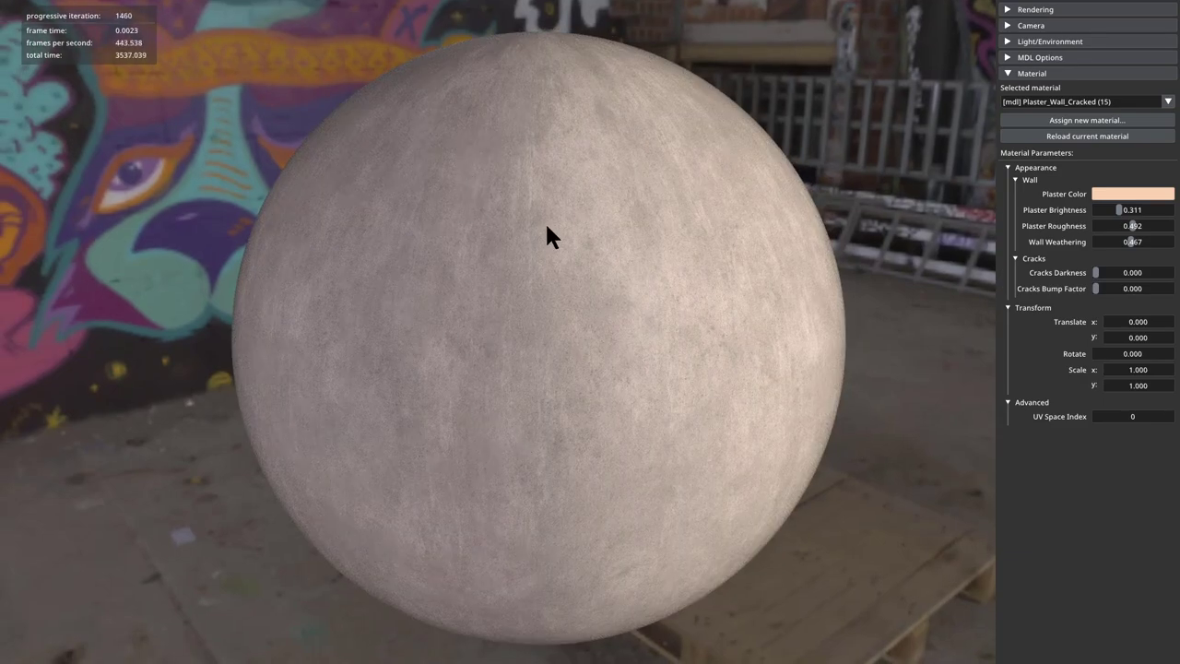
pyautogui.moveTo(696, 317); pyautogui.dragTo(640, 314)
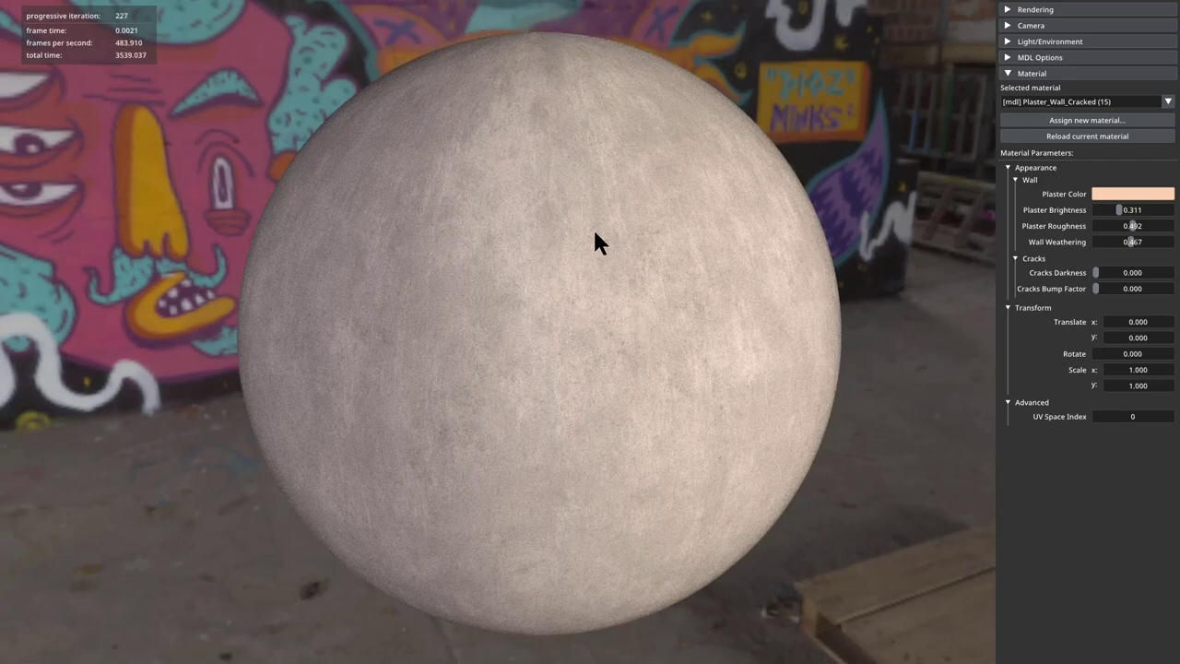
# Set Cracks Darkness to 0.730, try Cracks Bump Factor 0.852, then reset it to 0.000
pyautogui.moveTo(1077, 291)
pyautogui.moveTo(1097, 275); pyautogui.dragTo(1125, 281)
pyautogui.moveTo(1133, 272); pyautogui.dragTo(1152, 277)
pyautogui.moveTo(1096, 288); pyautogui.dragTo(1161, 297)
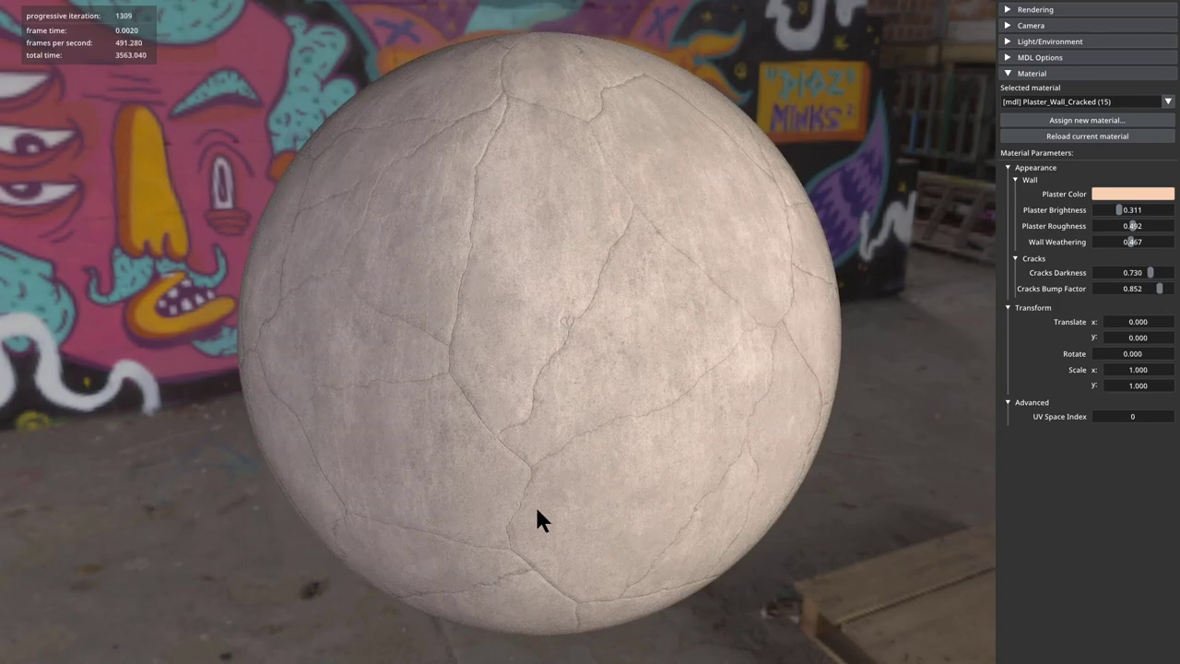
pyautogui.moveTo(1158, 293); pyautogui.dragTo(1116, 288)
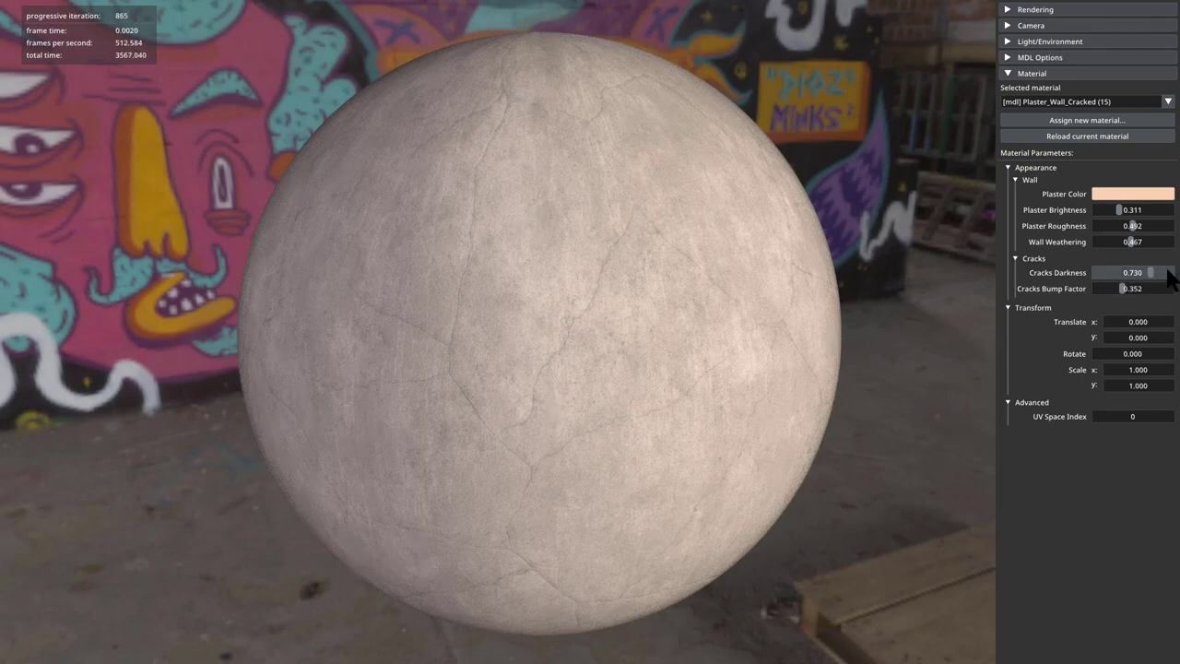
pyautogui.moveTo(1123, 289); pyautogui.dragTo(1090, 289)
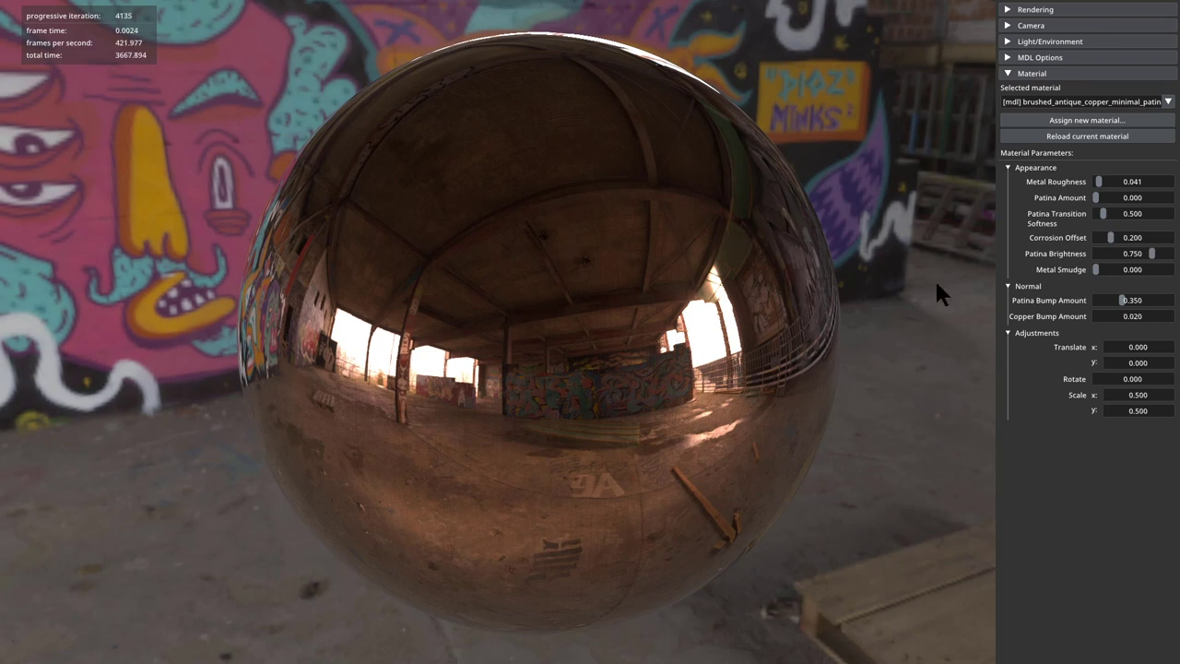
# Set Metal Roughness 0.525, Copper Bump 0.770, Patina Softness 0.533 and Patina Amount 0.287
pyautogui.moveTo(1109, 315); pyautogui.dragTo(1128, 334)
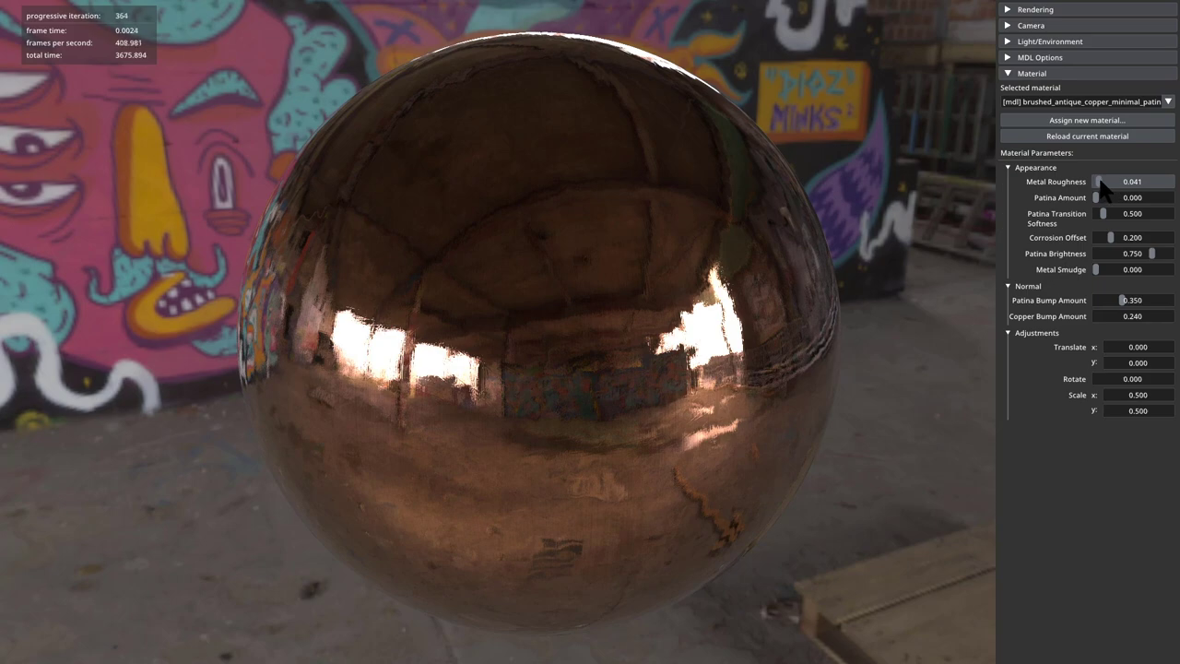
pyautogui.moveTo(1100, 181); pyautogui.dragTo(1135, 183)
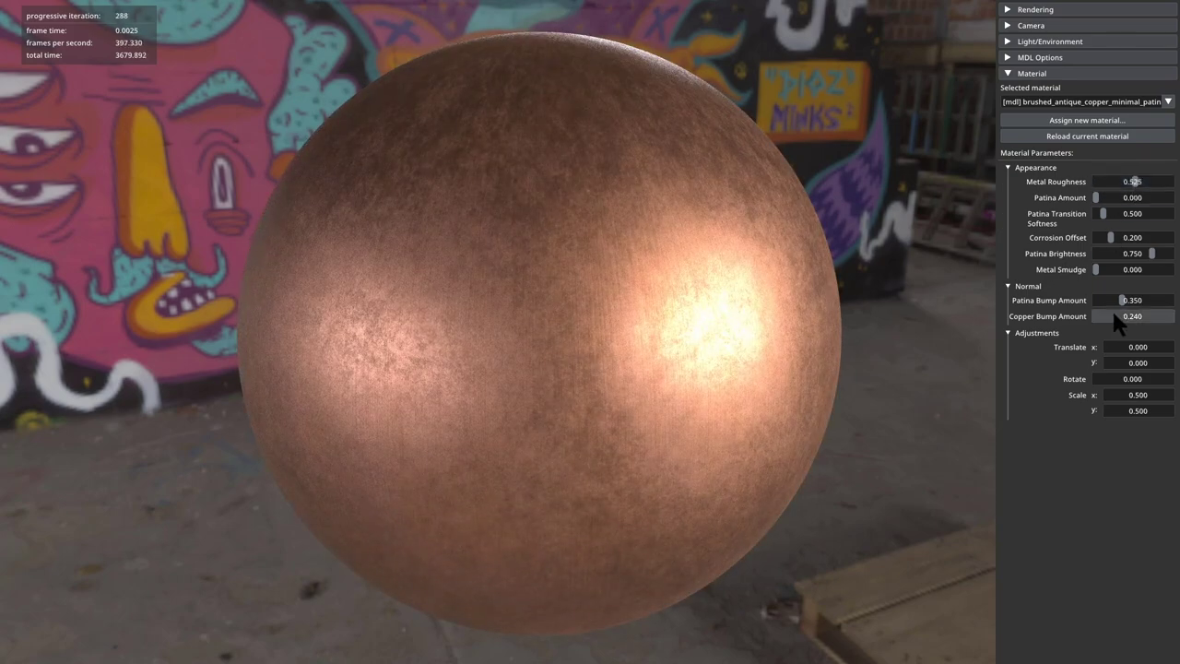
pyautogui.moveTo(1109, 313); pyautogui.dragTo(1138, 315)
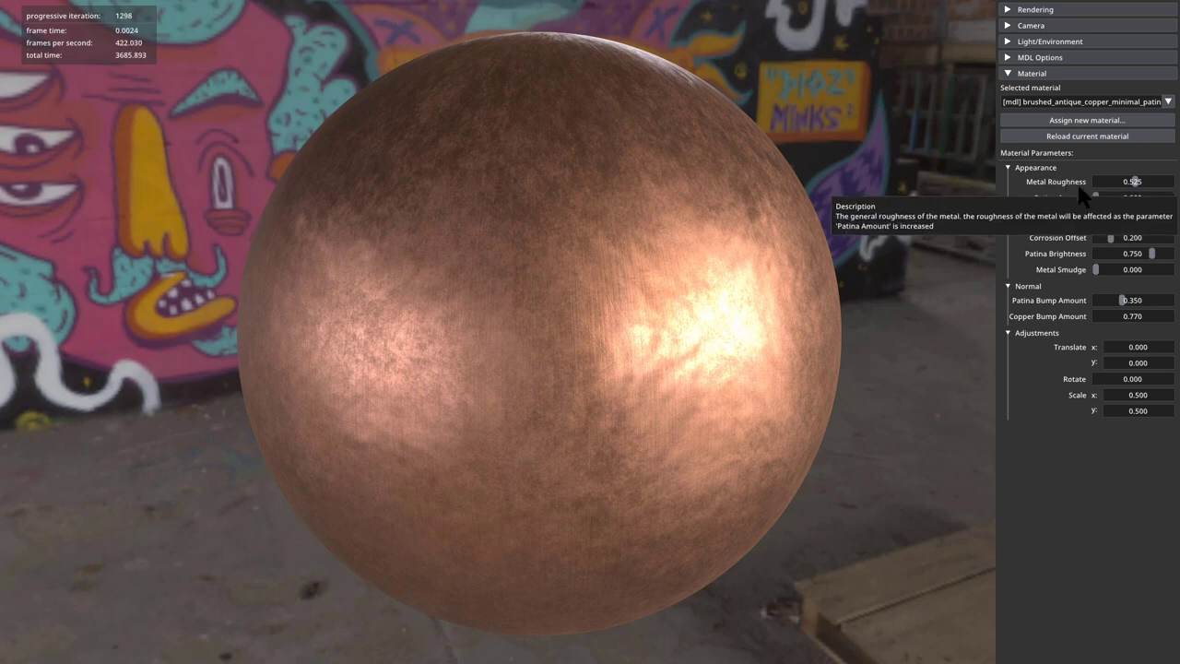
pyautogui.moveTo(1116, 222); pyautogui.dragTo(1106, 216)
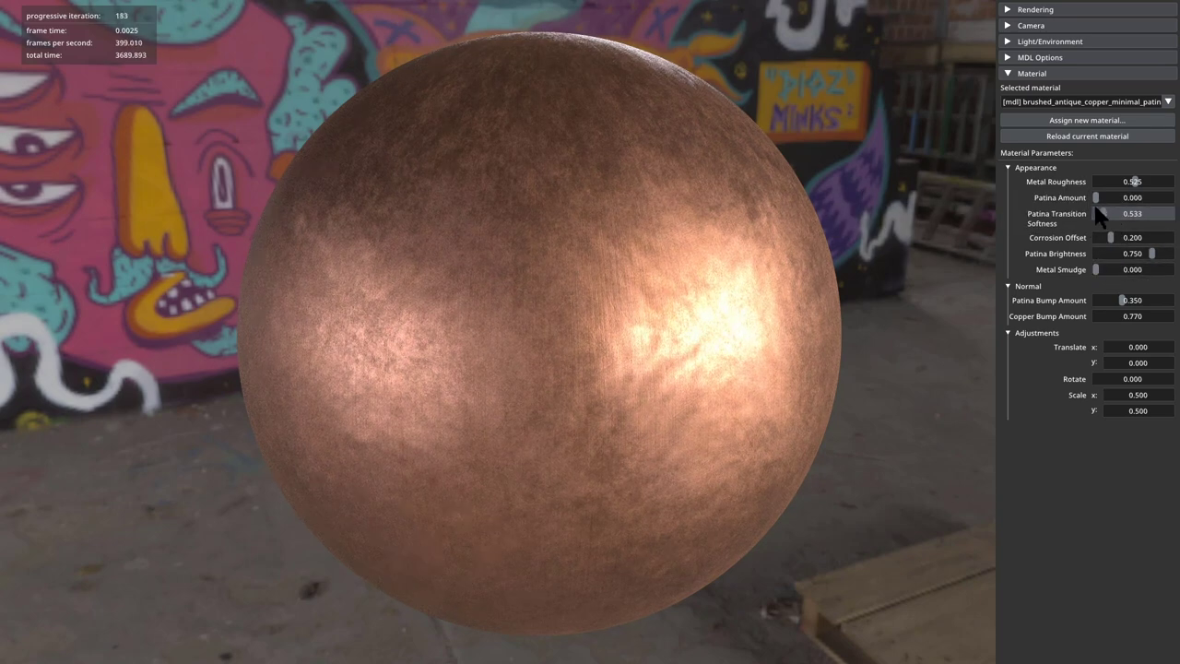
pyautogui.moveTo(1098, 202); pyautogui.dragTo(1154, 206)
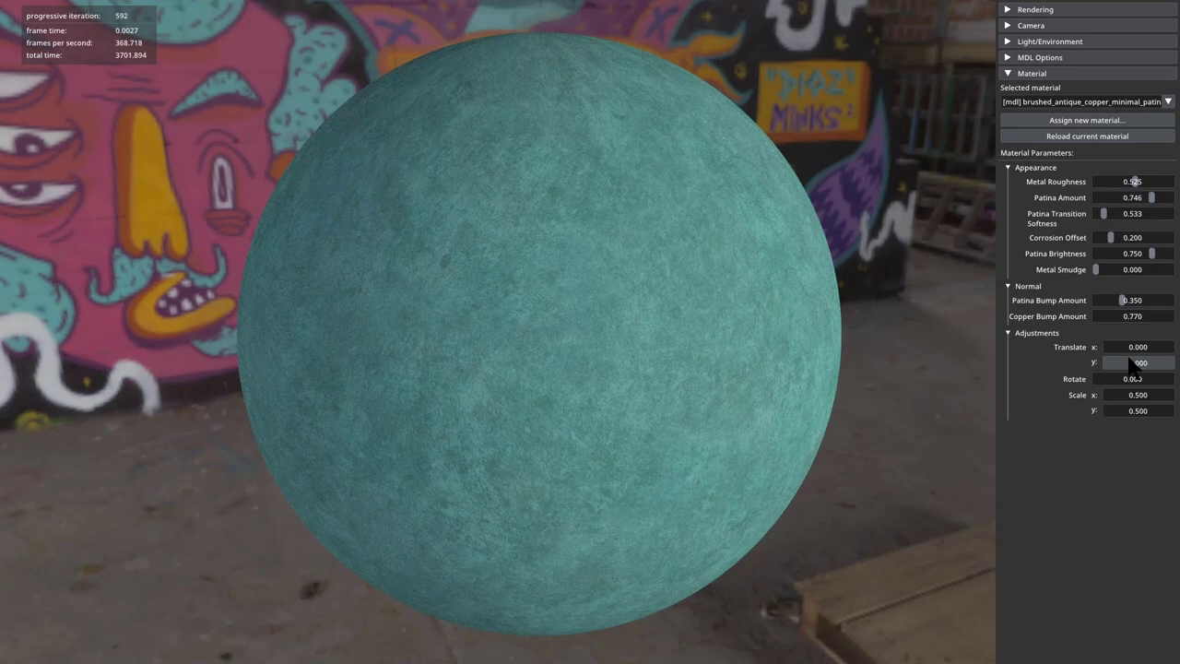
# Raise Patina Bump Amount to 1.000, then return Patina Amount to 0.000 with softness 0.492
pyautogui.moveTo(1122, 304); pyautogui.dragTo(1163, 312)
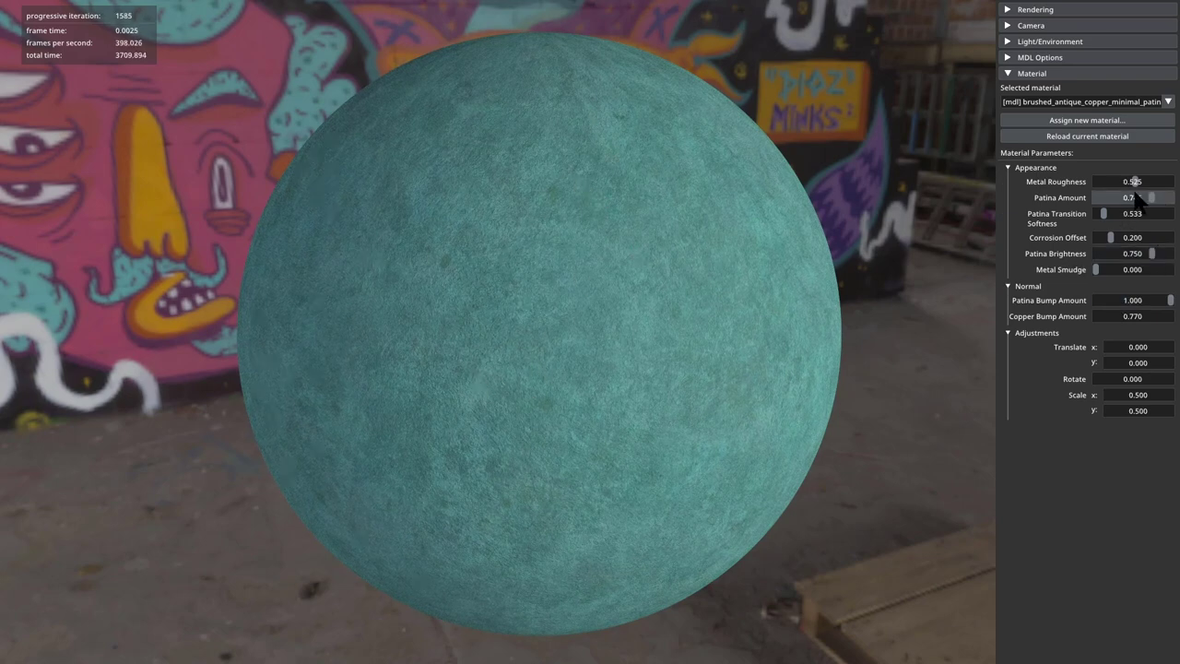
pyautogui.moveTo(1149, 198); pyautogui.dragTo(1097, 214)
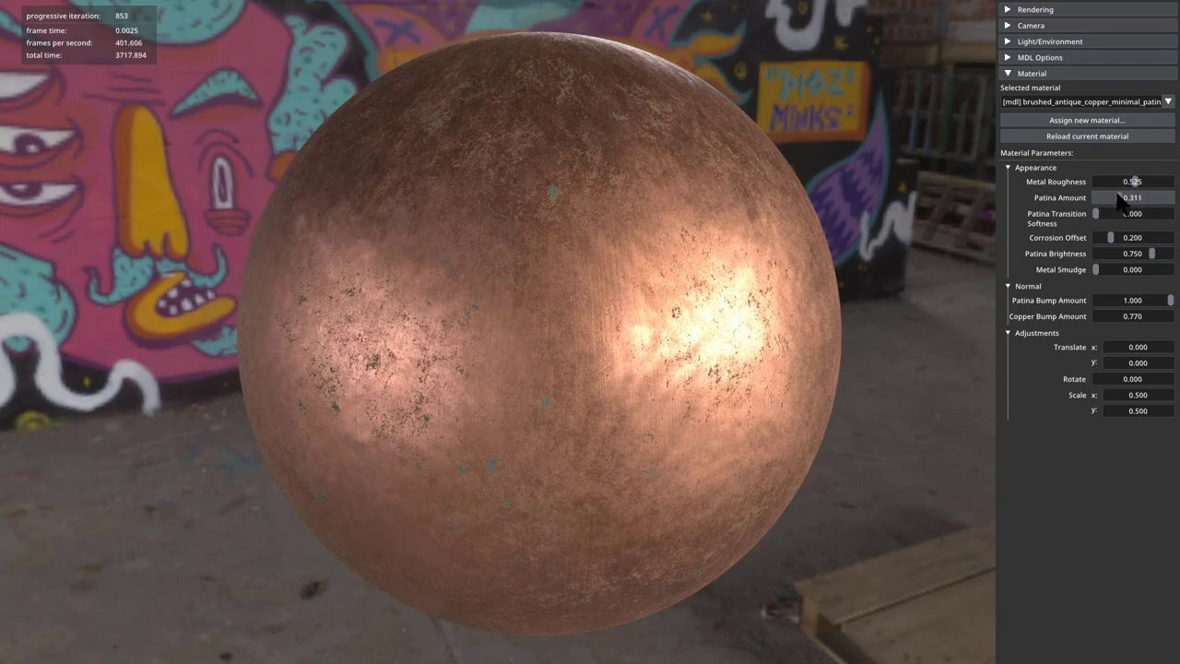
pyautogui.moveTo(1119, 199)
pyautogui.mouseDown()
pyautogui.moveTo(1135, 212)
pyautogui.moveTo(1103, 214)
pyautogui.moveTo(1134, 205)
pyautogui.moveTo(1096, 202)
pyautogui.mouseUp()
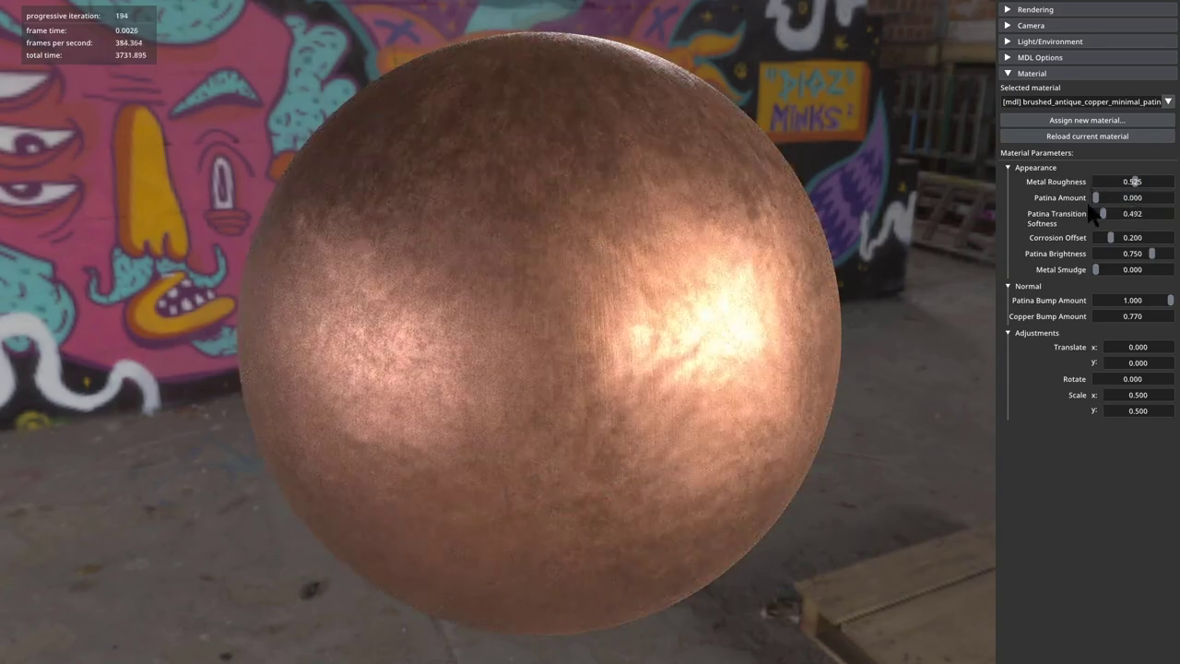
# Bring copper Metal Roughness to about 0.3, Metal Smudge to 0, and reduce the bump
pyautogui.moveTo(1096, 270); pyautogui.dragTo(1142, 269)
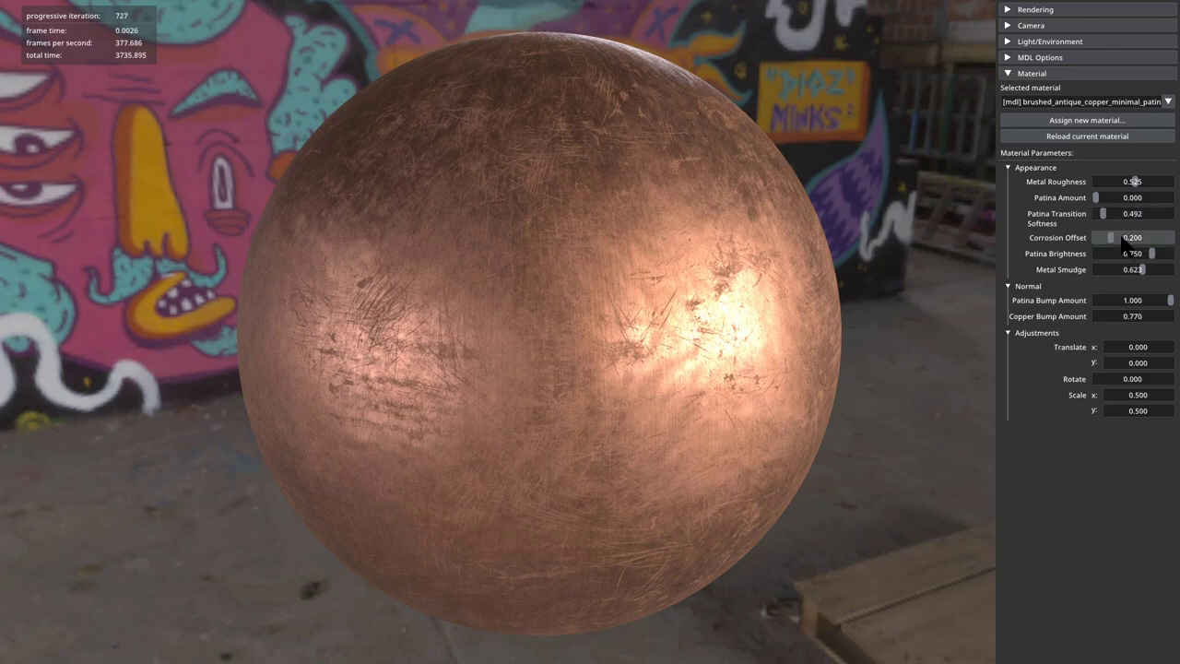
pyautogui.moveTo(1132, 182); pyautogui.dragTo(1124, 184)
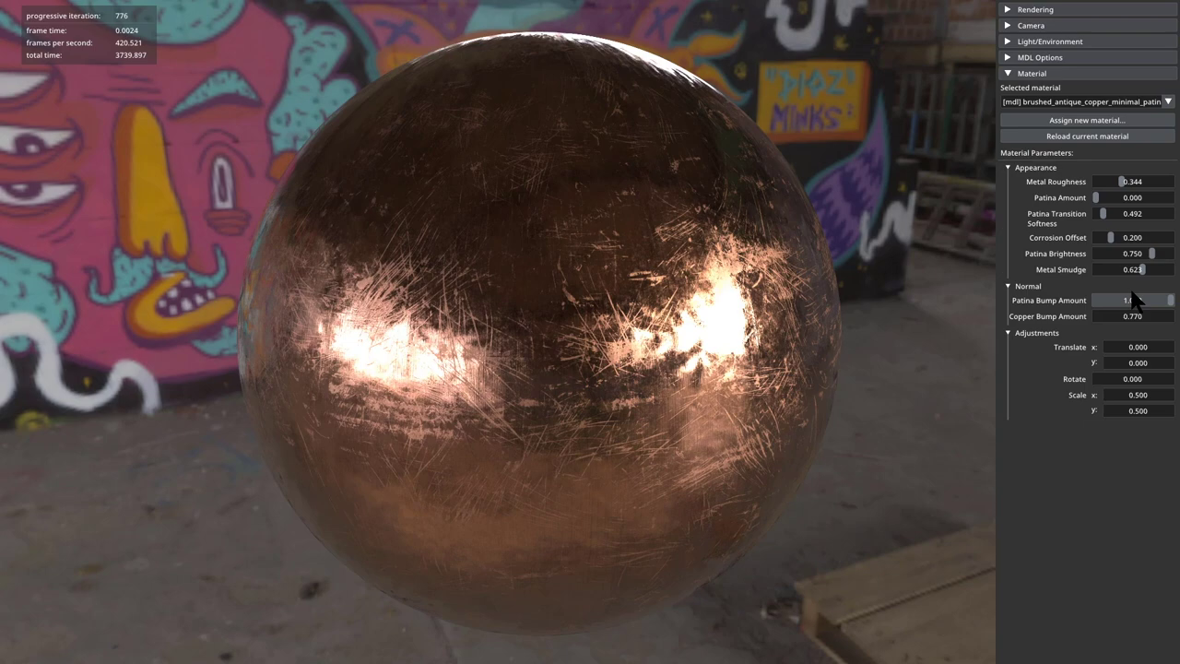
pyautogui.moveTo(1141, 269)
pyautogui.mouseDown()
pyautogui.moveTo(1097, 275)
pyautogui.moveTo(1127, 269)
pyautogui.moveTo(1096, 263)
pyautogui.moveTo(1125, 264)
pyautogui.moveTo(1112, 267)
pyautogui.mouseUp()
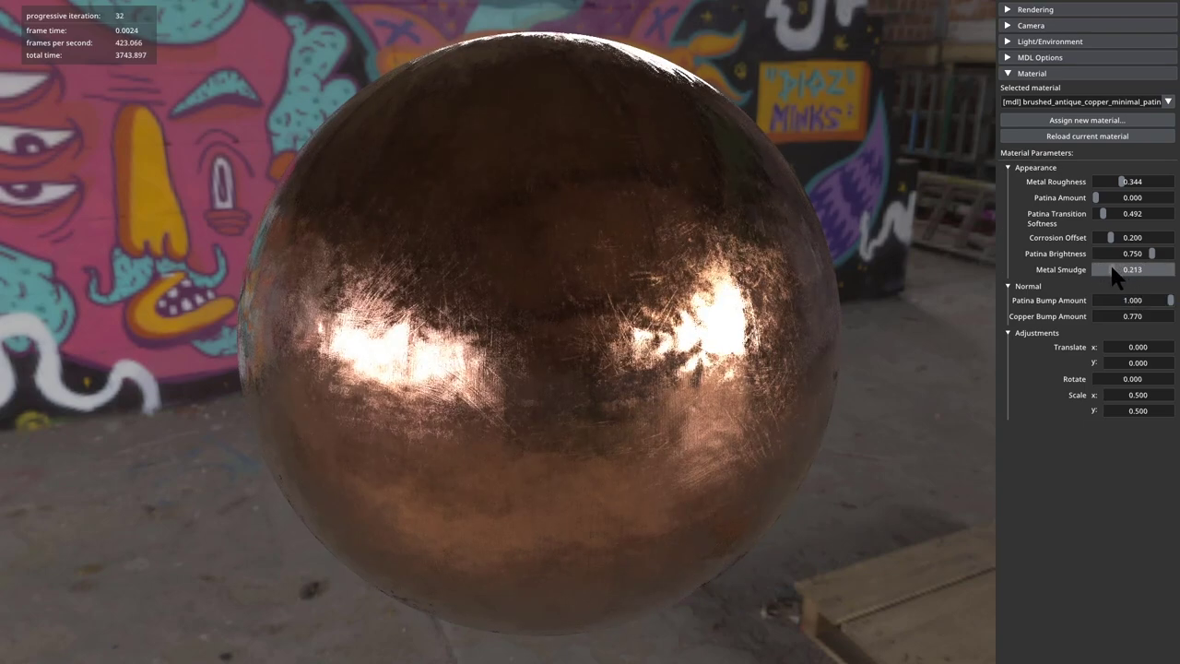
pyautogui.moveTo(1153, 313); pyautogui.dragTo(1129, 317)
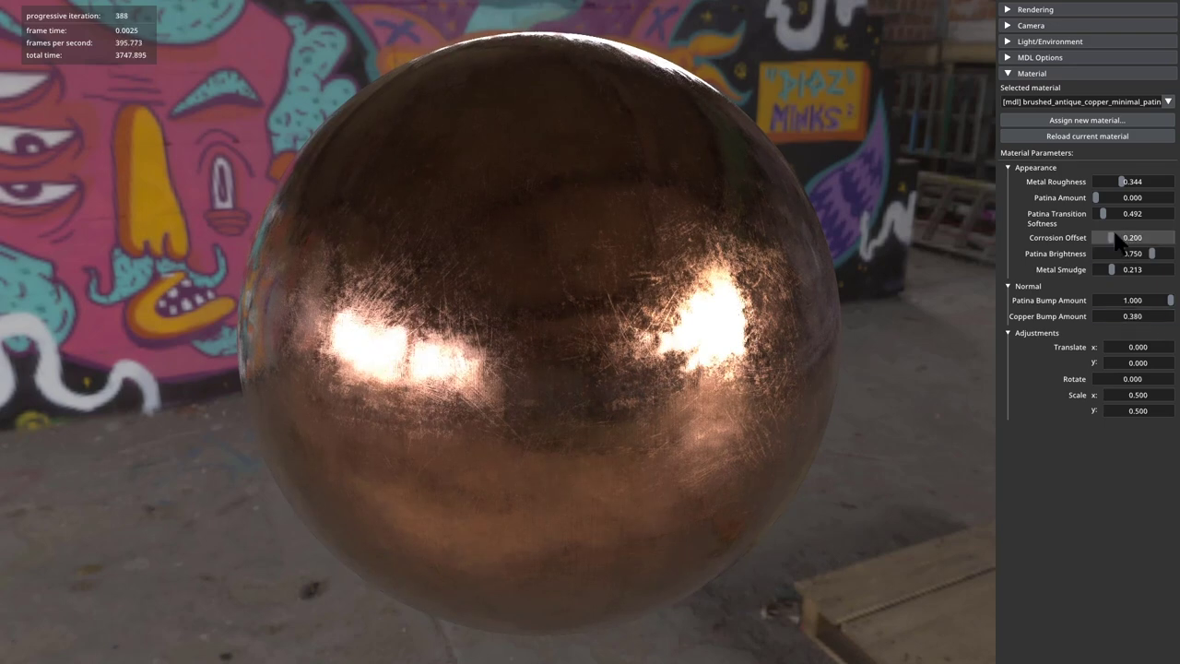
pyautogui.moveTo(1122, 182); pyautogui.dragTo(1119, 187)
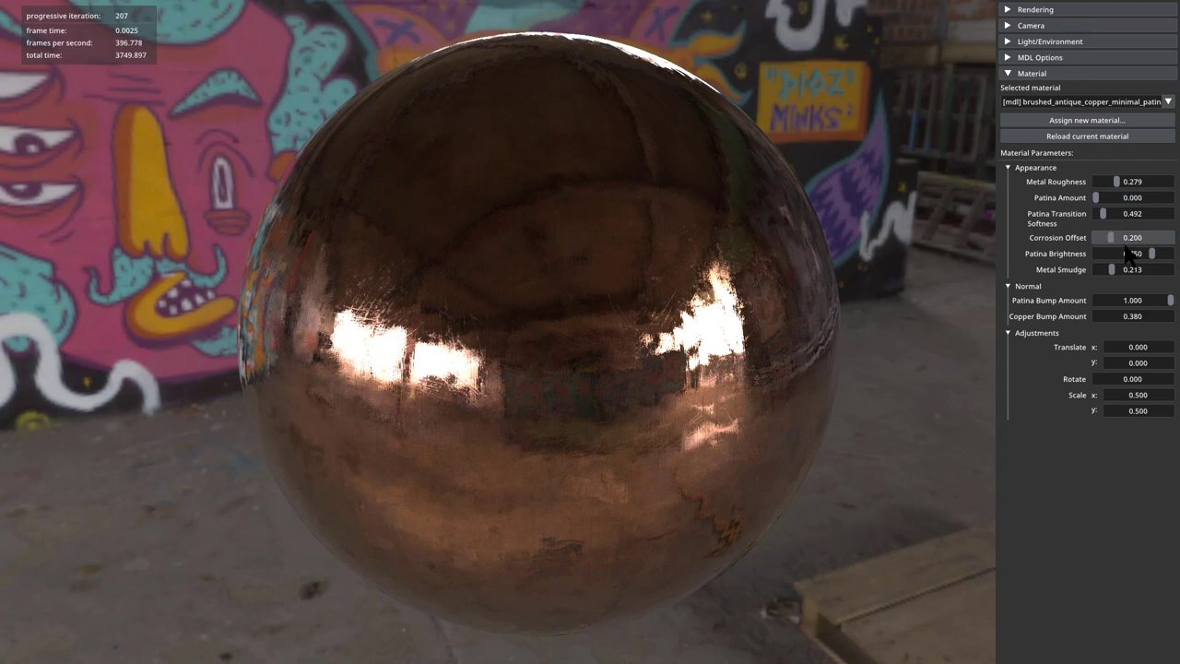
pyautogui.moveTo(1114, 269); pyautogui.dragTo(1096, 268)
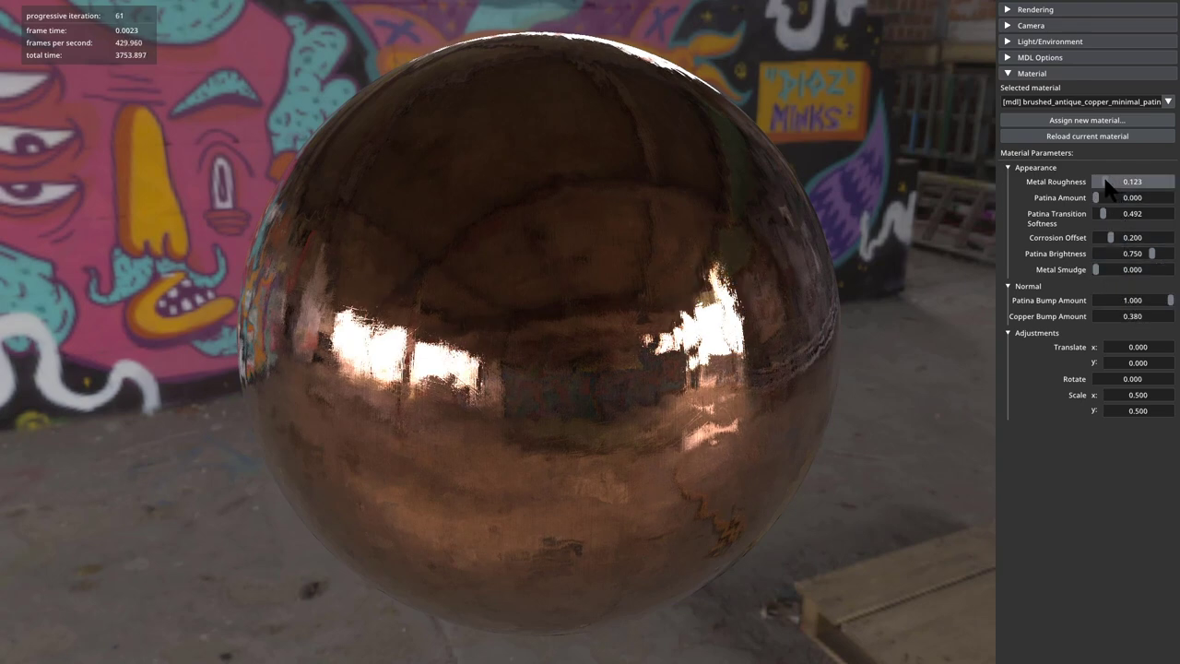
pyautogui.moveTo(1115, 184); pyautogui.dragTo(1122, 185)
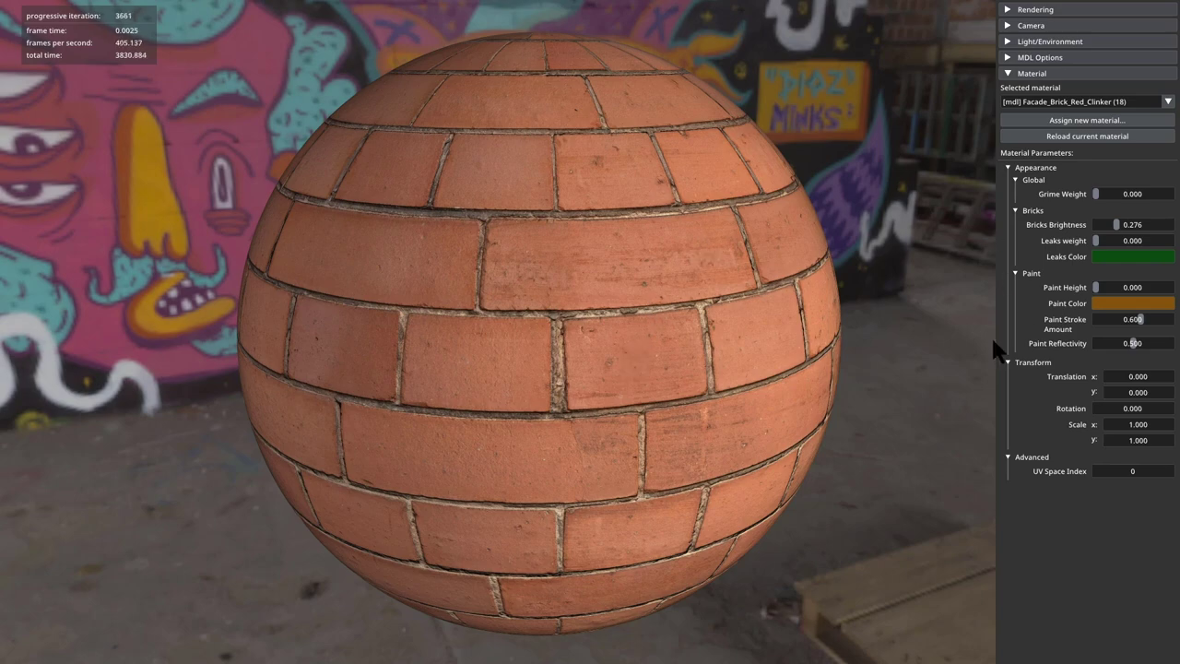
# Brighten the bricks, adjust the green leak streaks, and raise Paint Height to about 0.44
pyautogui.moveTo(1115, 226); pyautogui.dragTo(1172, 241)
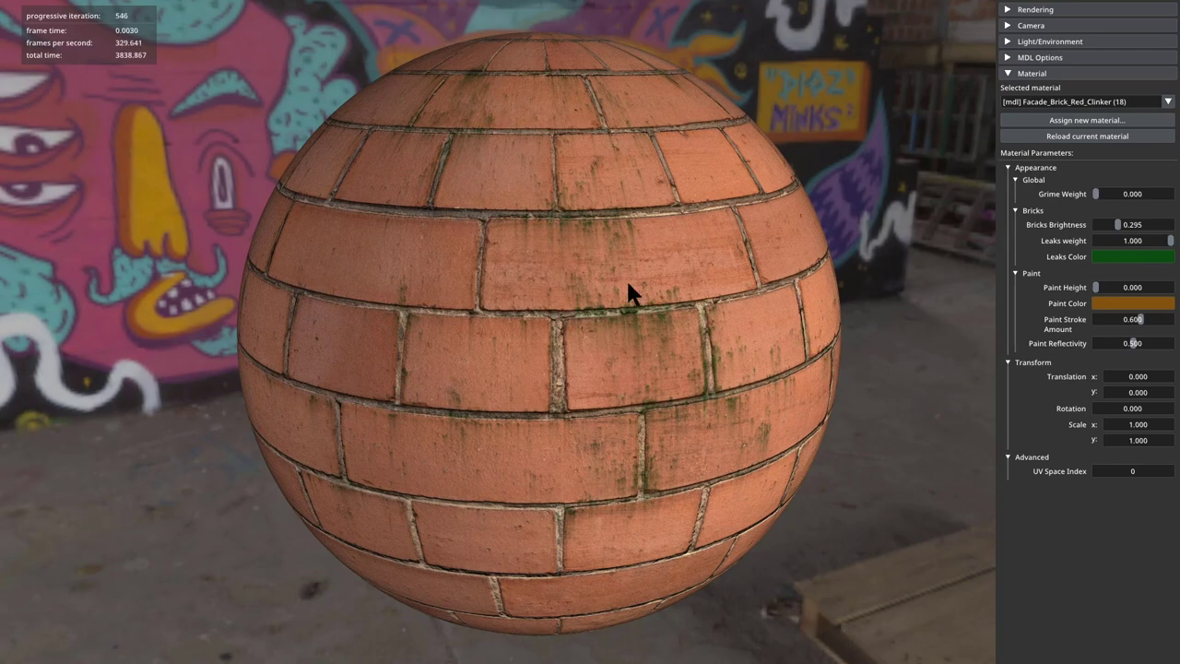
pyautogui.moveTo(1168, 240); pyautogui.dragTo(1150, 242)
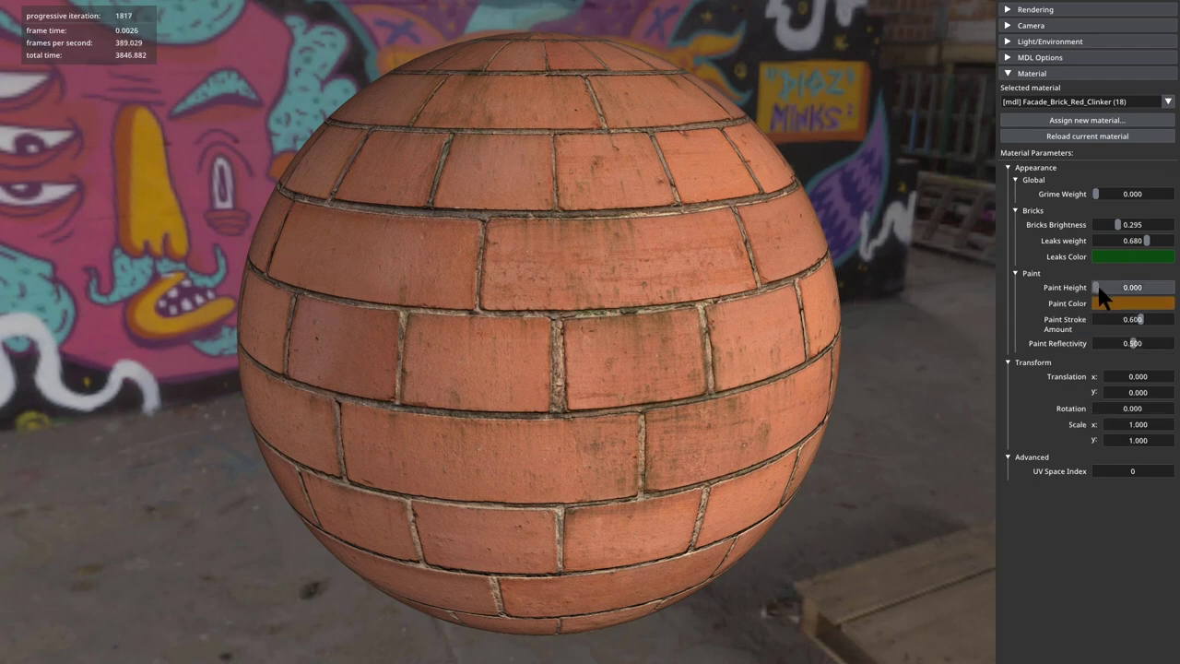
pyautogui.moveTo(1097, 282); pyautogui.dragTo(1149, 296)
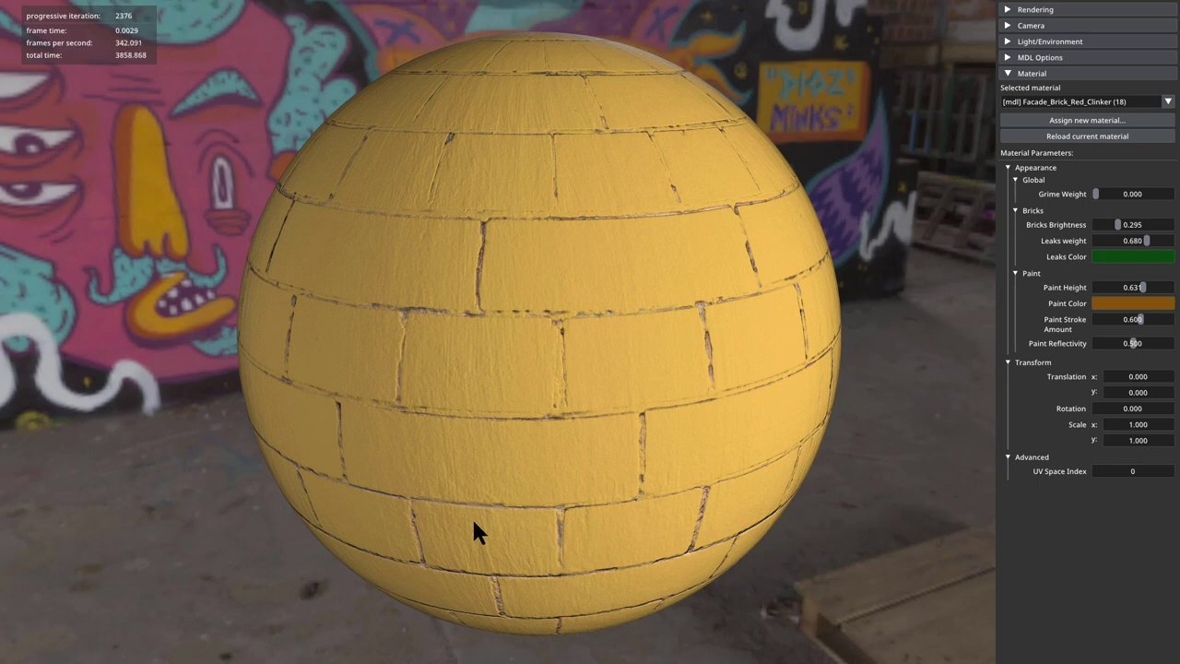
# Set Paint Height 1.000, Paint Stroke Amount 0 and Paint Reflectivity 0.590, orbiting the sphere
pyautogui.moveTo(1143, 288); pyautogui.dragTo(1179, 287)
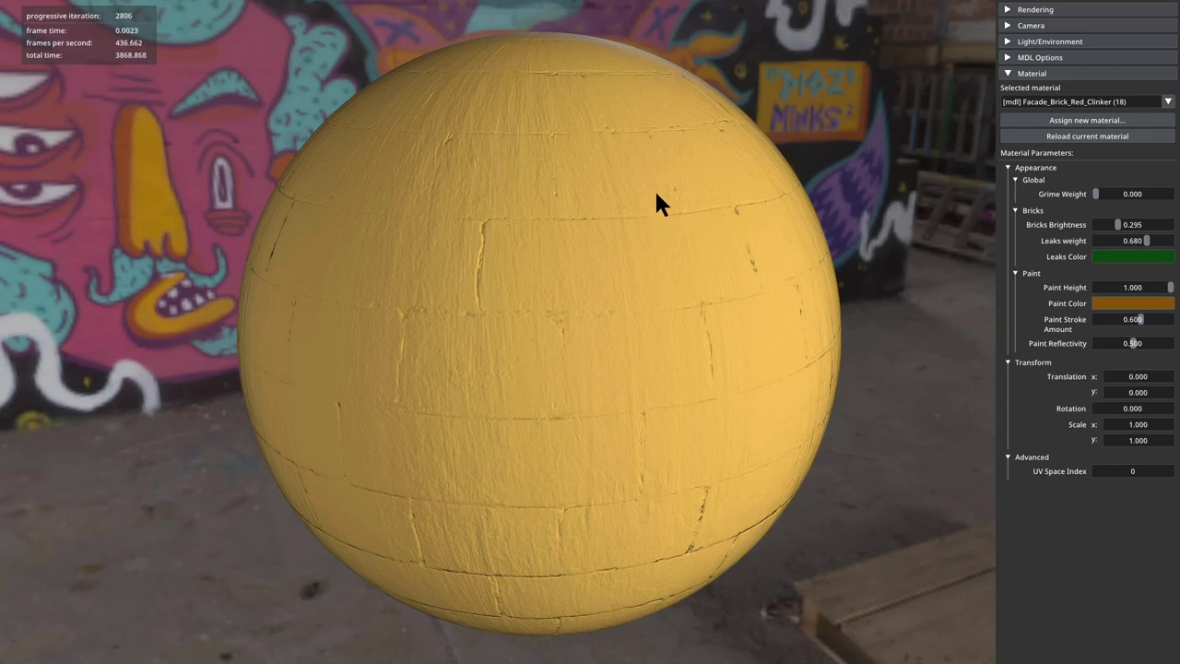
pyautogui.moveTo(1140, 320); pyautogui.dragTo(1179, 324)
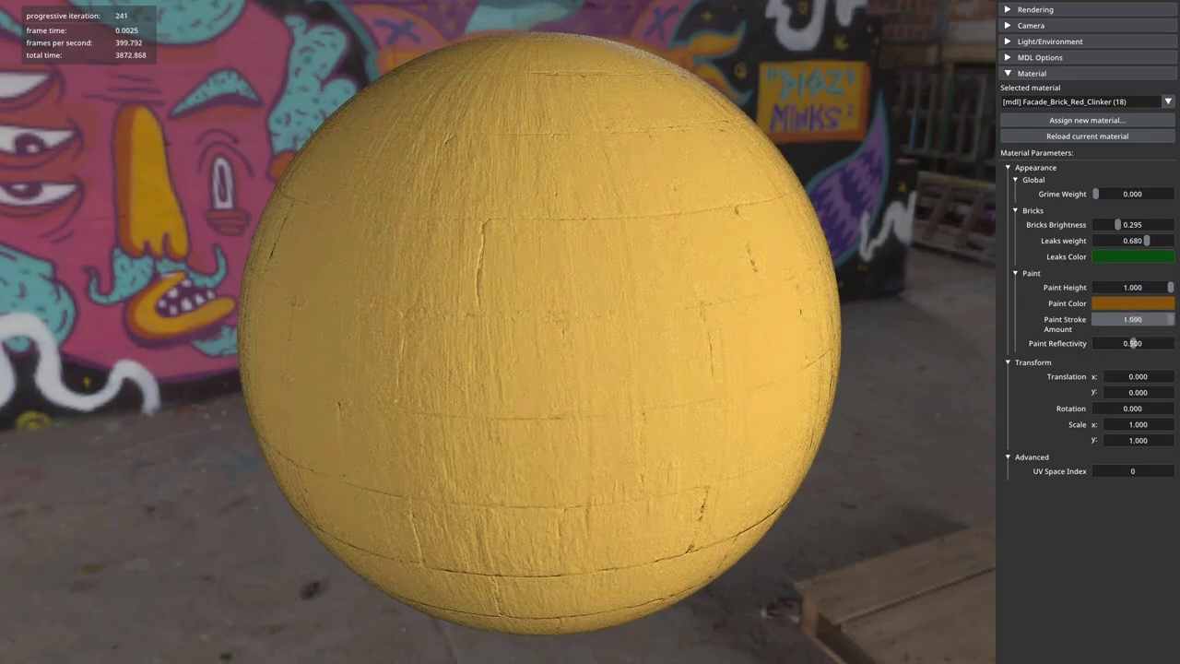
pyautogui.moveTo(1170, 322)
pyautogui.mouseDown()
pyautogui.moveTo(1129, 321)
pyautogui.moveTo(1093, 300)
pyautogui.mouseUp()
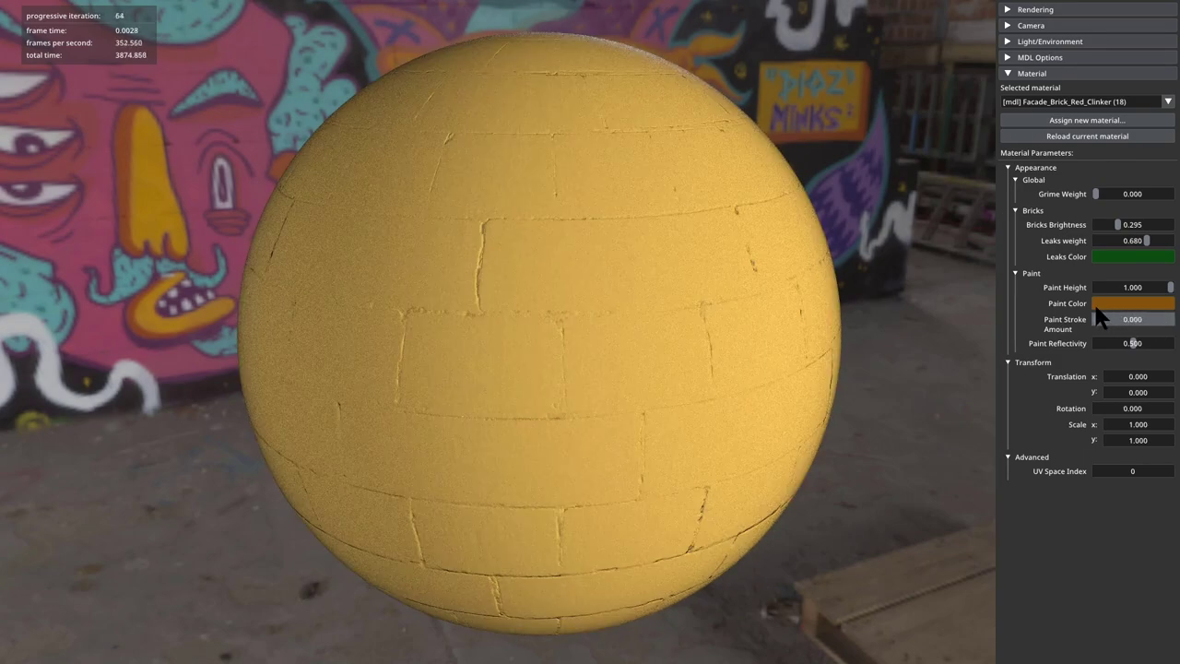
pyautogui.moveTo(698, 187); pyautogui.dragTo(507, 387)
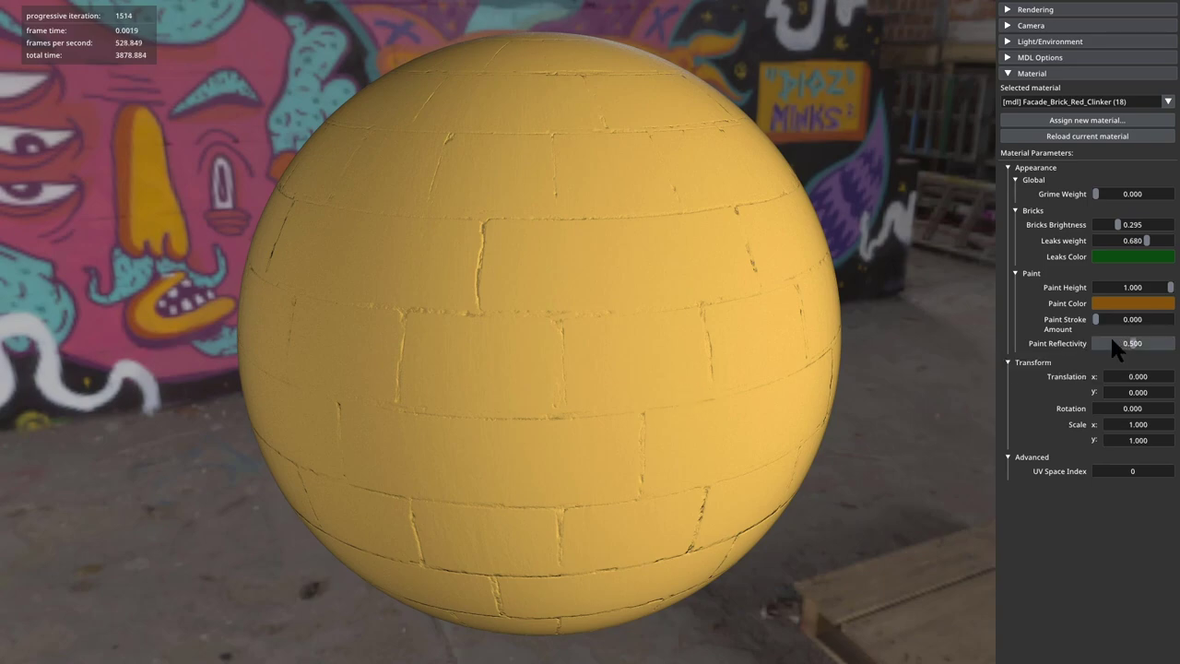
pyautogui.moveTo(1117, 342); pyautogui.dragTo(1095, 344)
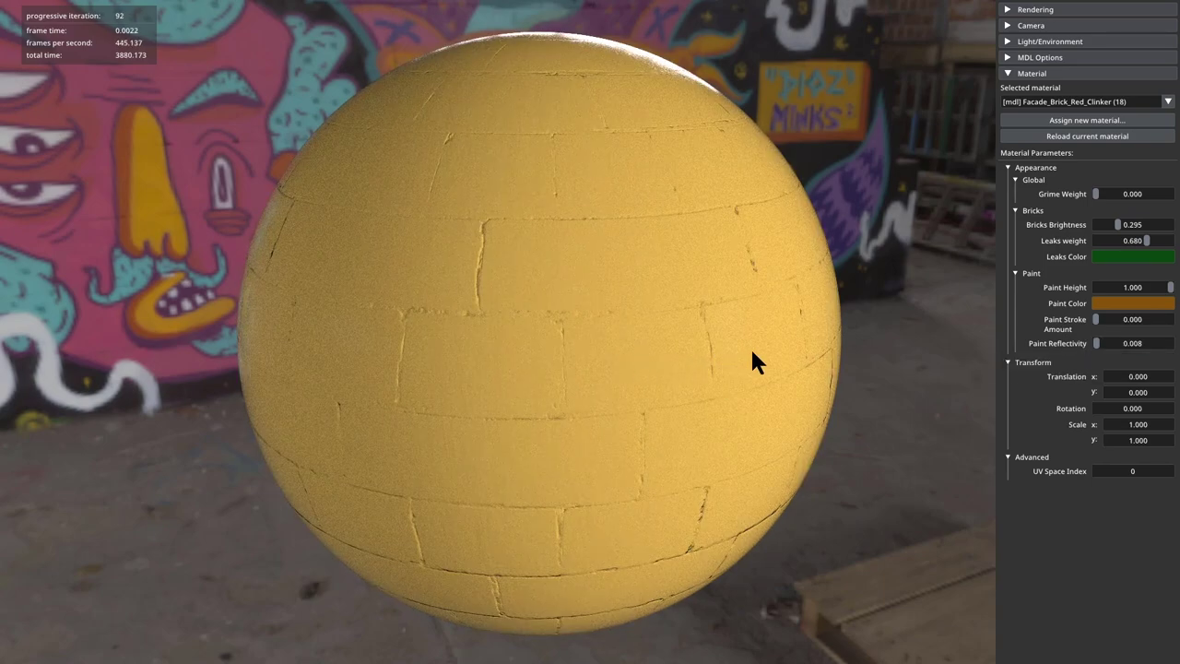
pyautogui.moveTo(752, 353); pyautogui.dragTo(800, 289)
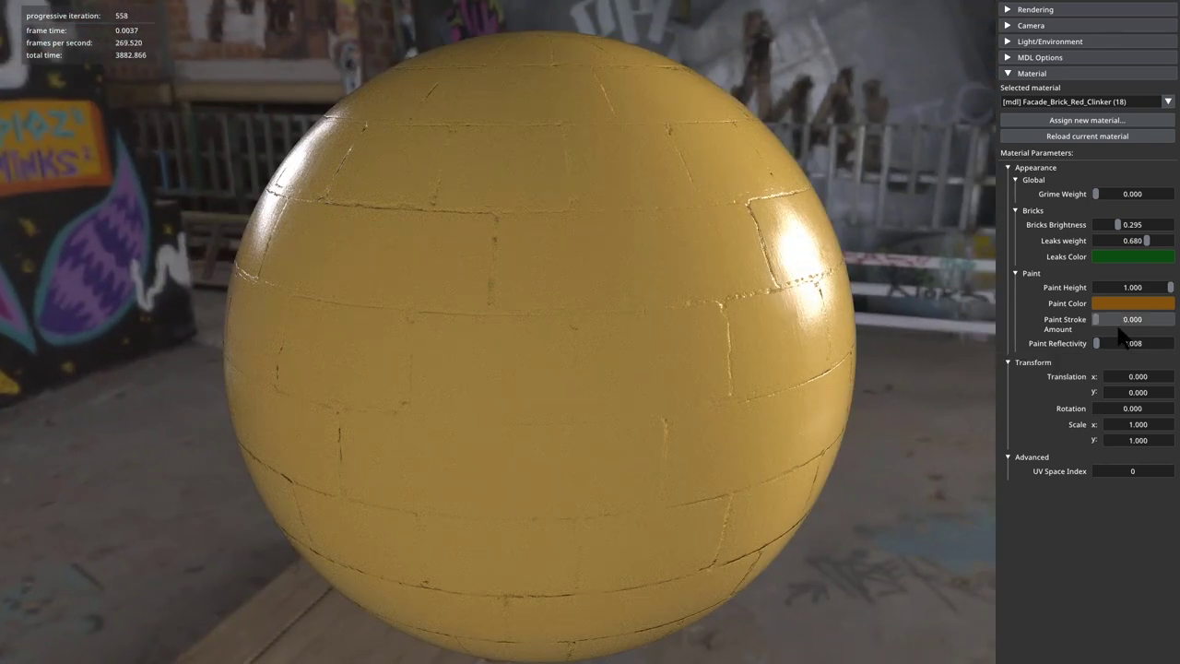
pyautogui.moveTo(1097, 343); pyautogui.dragTo(1140, 344)
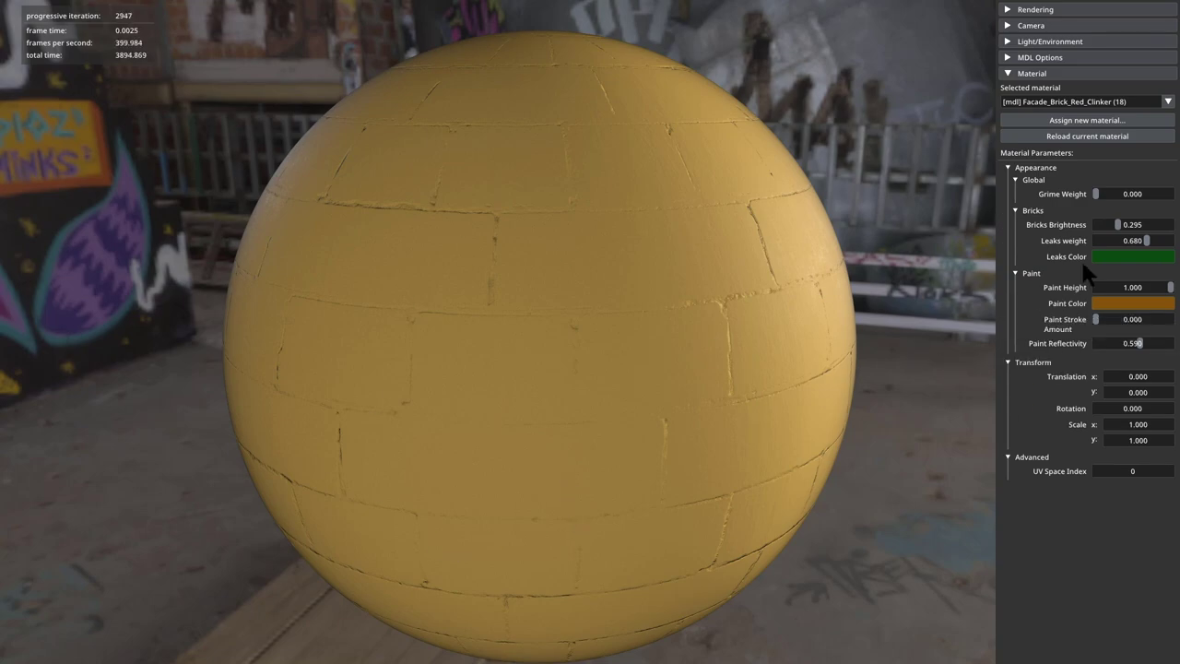
# Set Grime Weight to 1.0, inspect the grimy bricks, then lower Paint Height to 0
pyautogui.moveTo(1099, 196); pyautogui.dragTo(1173, 195)
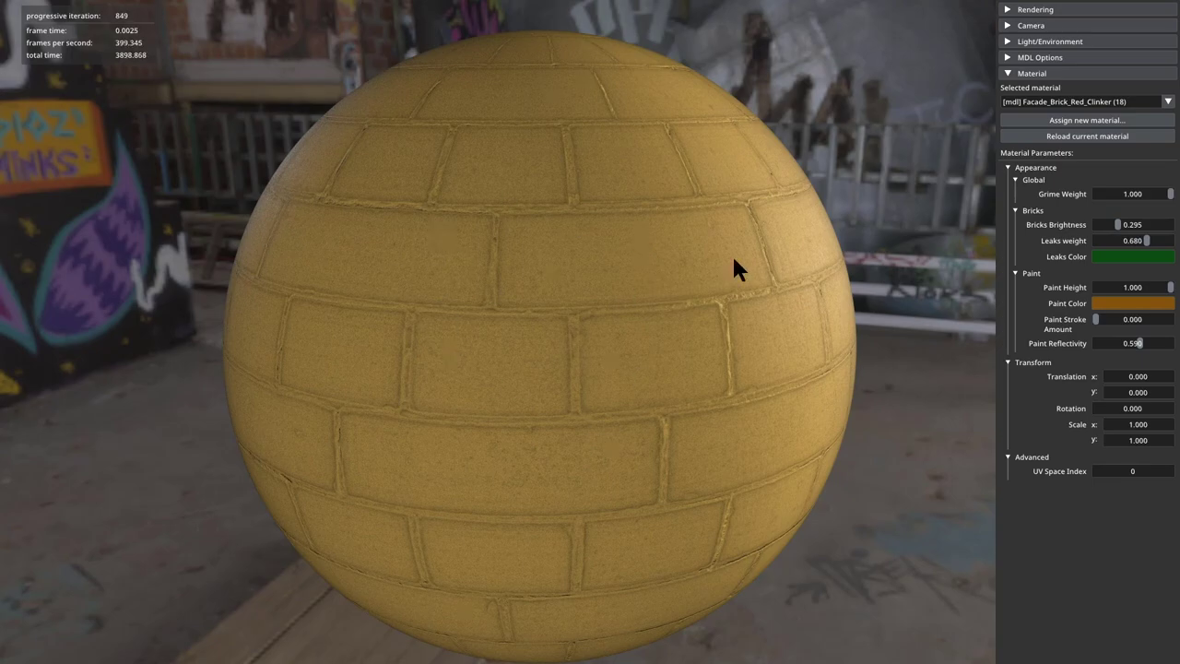
pyautogui.moveTo(734, 260); pyautogui.dragTo(560, 181)
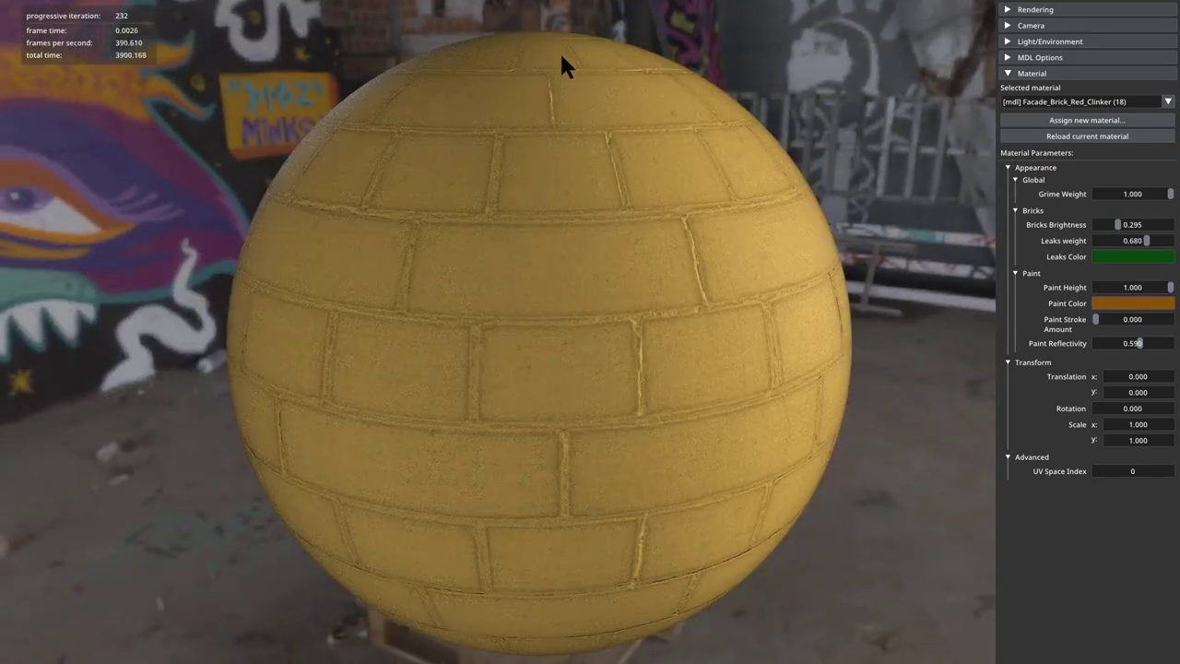
pyautogui.moveTo(692, 303); pyautogui.dragTo(621, 295)
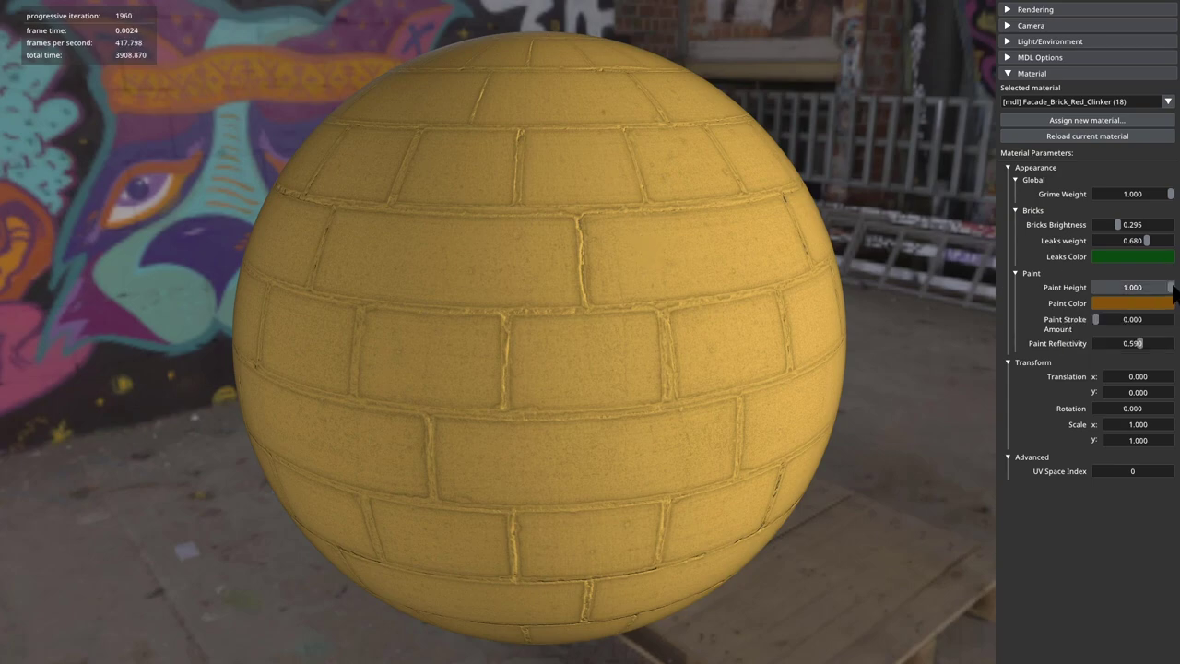
pyautogui.moveTo(1169, 287); pyautogui.dragTo(1121, 285)
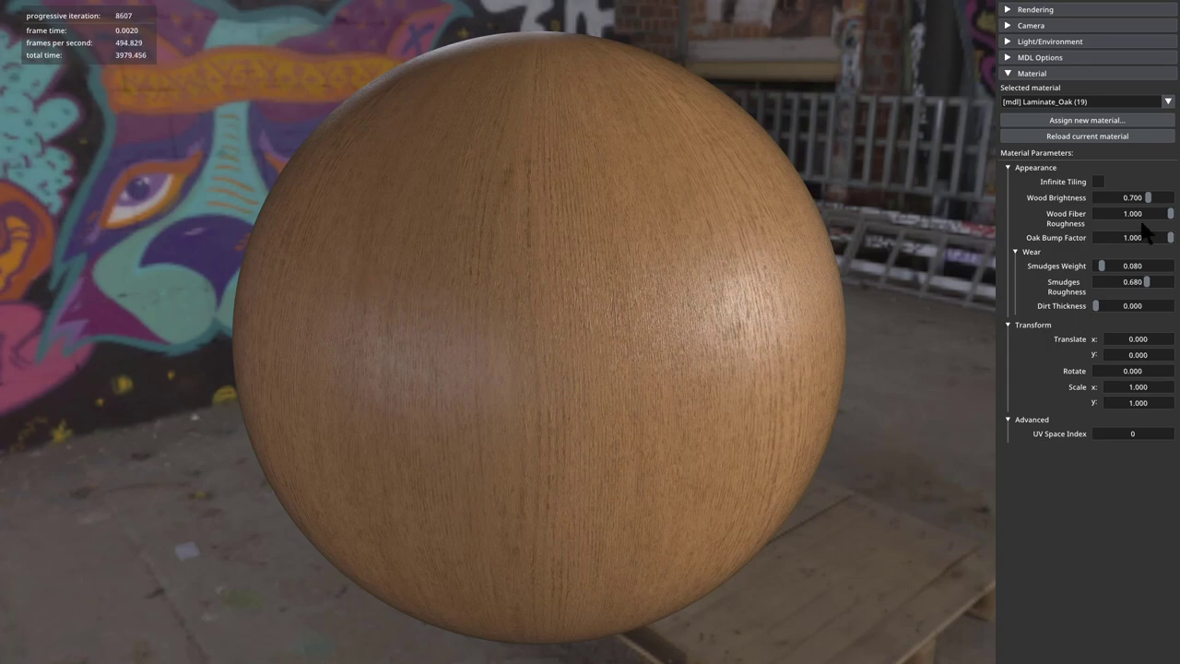
# Set oak Wood Brightness 0.672, Fiber Roughness 0.770, heavy Smudges Weight/Roughness, and some dirt
pyautogui.moveTo(1148, 197)
pyautogui.mouseDown()
pyautogui.moveTo(1126, 207)
pyautogui.moveTo(1146, 205)
pyautogui.mouseUp()
pyautogui.moveTo(1168, 213); pyautogui.dragTo(1070, 238)
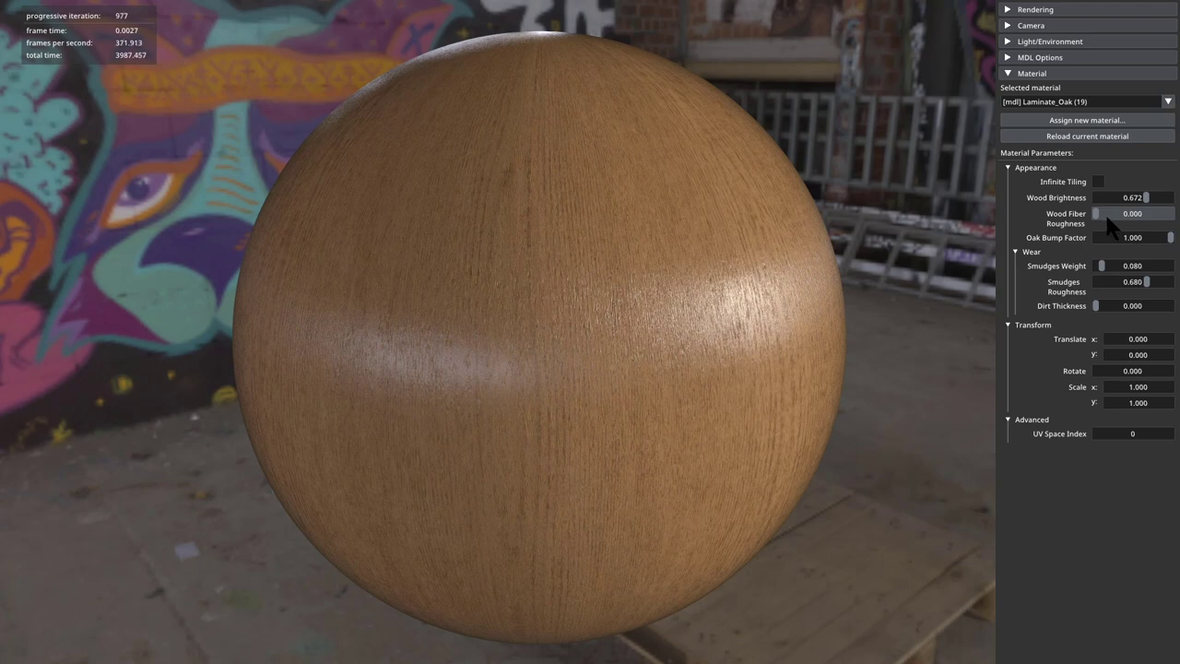
pyautogui.moveTo(1107, 218); pyautogui.dragTo(1153, 214)
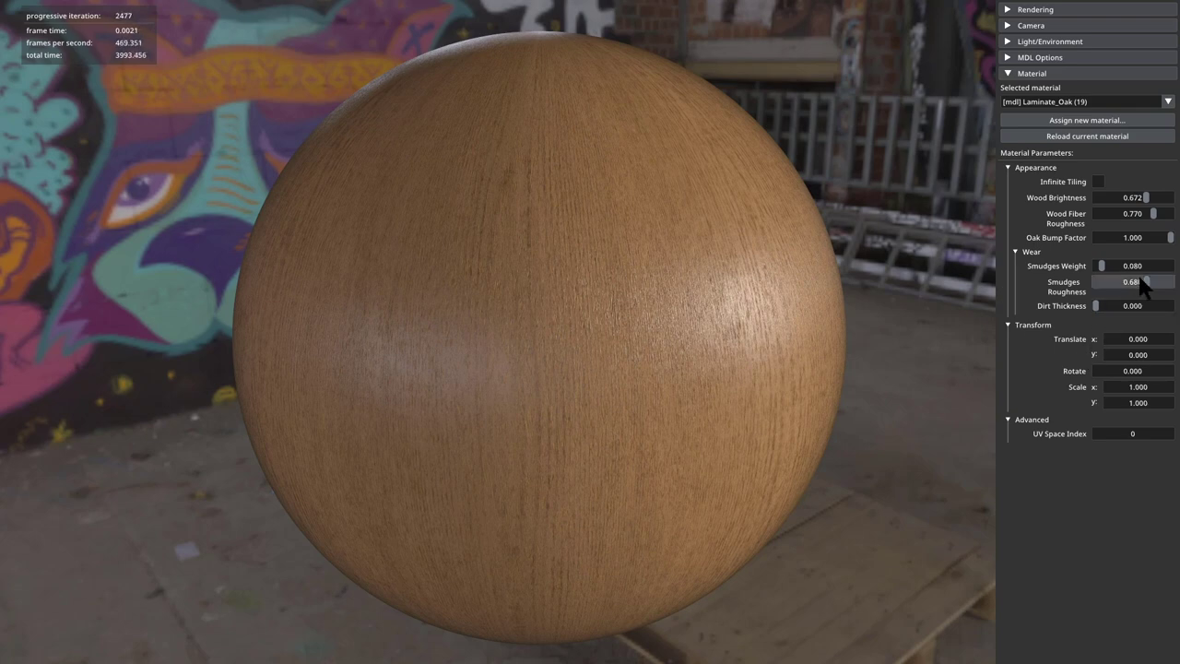
pyautogui.moveTo(1117, 267)
pyautogui.mouseDown()
pyautogui.moveTo(1171, 274)
pyautogui.moveTo(1163, 289)
pyautogui.moveTo(1120, 292)
pyautogui.moveTo(1168, 293)
pyautogui.mouseUp()
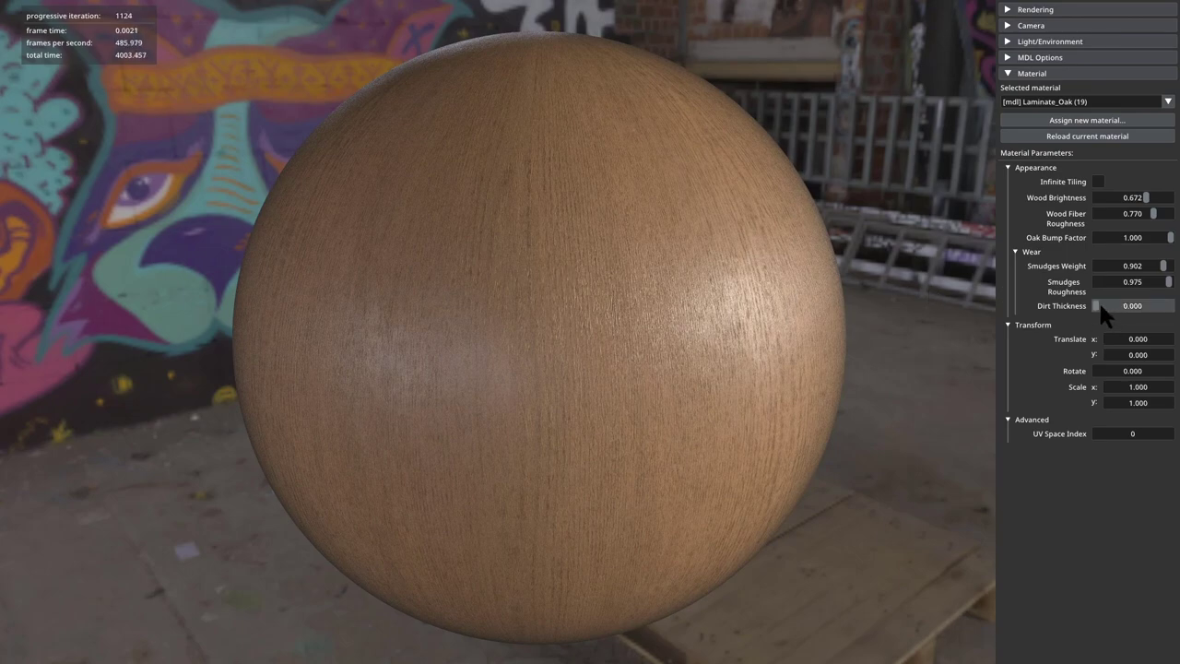
pyautogui.moveTo(1098, 306); pyautogui.dragTo(1132, 310)
# Tune Dirt Thickness up and down, settling near 0.4 for a grainy, dusty oak surface
pyautogui.moveTo(951, 337); pyautogui.dragTo(556, 404)
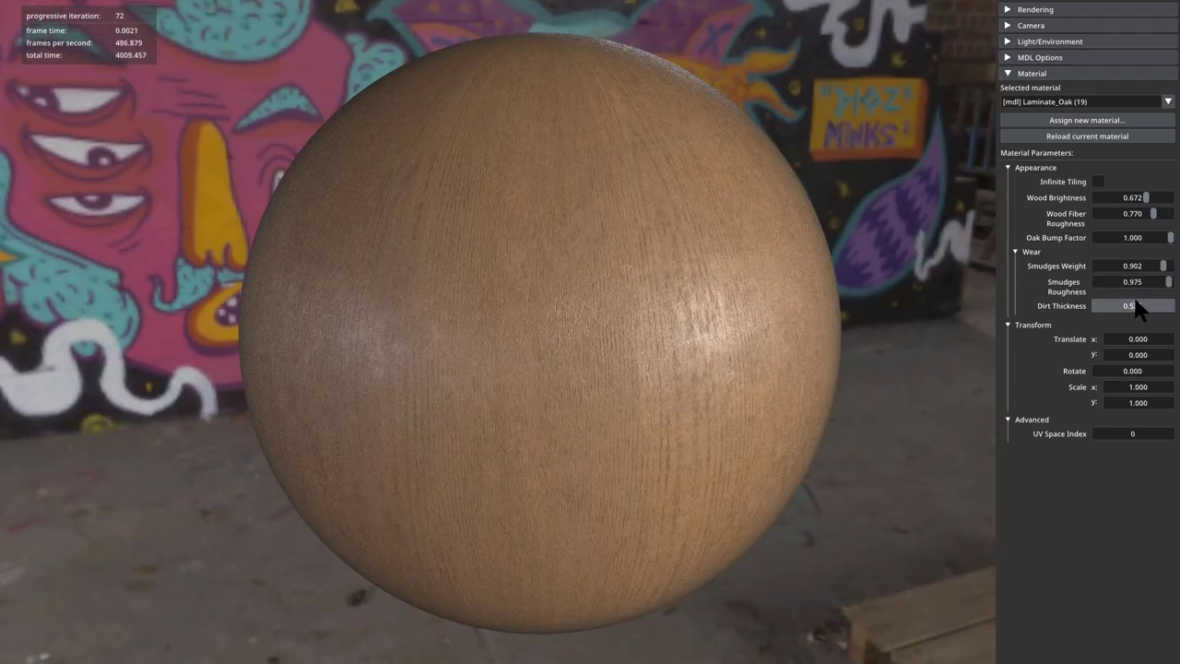
pyautogui.moveTo(1133, 305)
pyautogui.mouseDown()
pyautogui.moveTo(1157, 306)
pyautogui.moveTo(1145, 303)
pyautogui.mouseUp()
pyautogui.moveTo(1144, 307); pyautogui.dragTo(1105, 300)
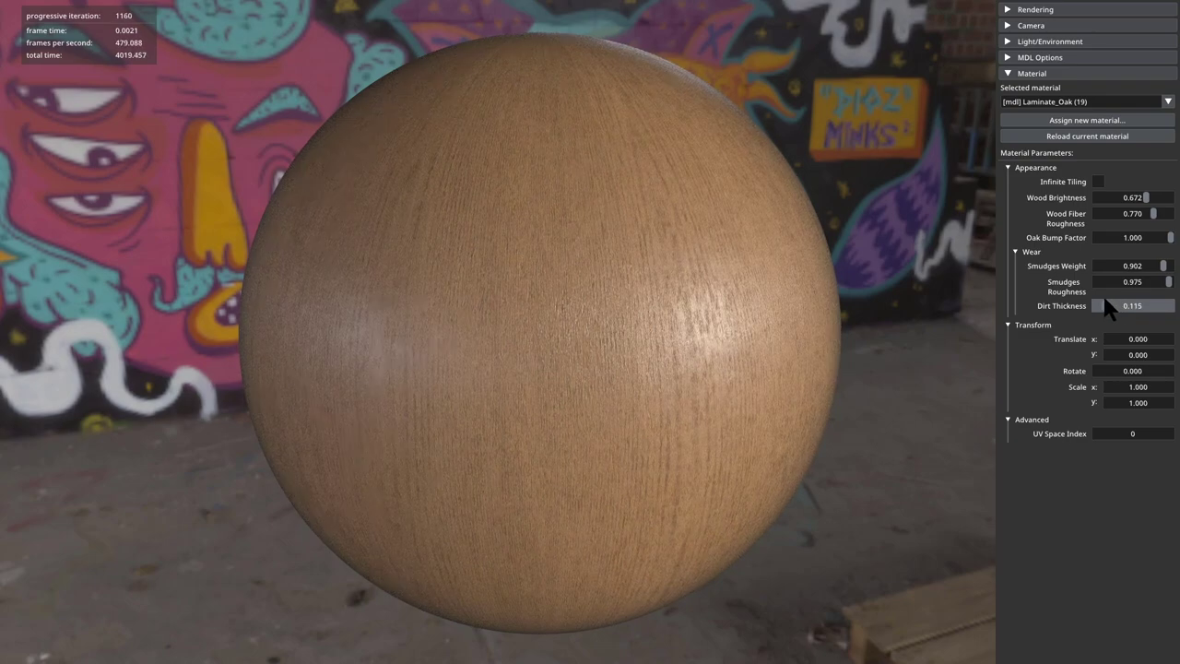
pyautogui.moveTo(1104, 301); pyautogui.dragTo(1173, 307)
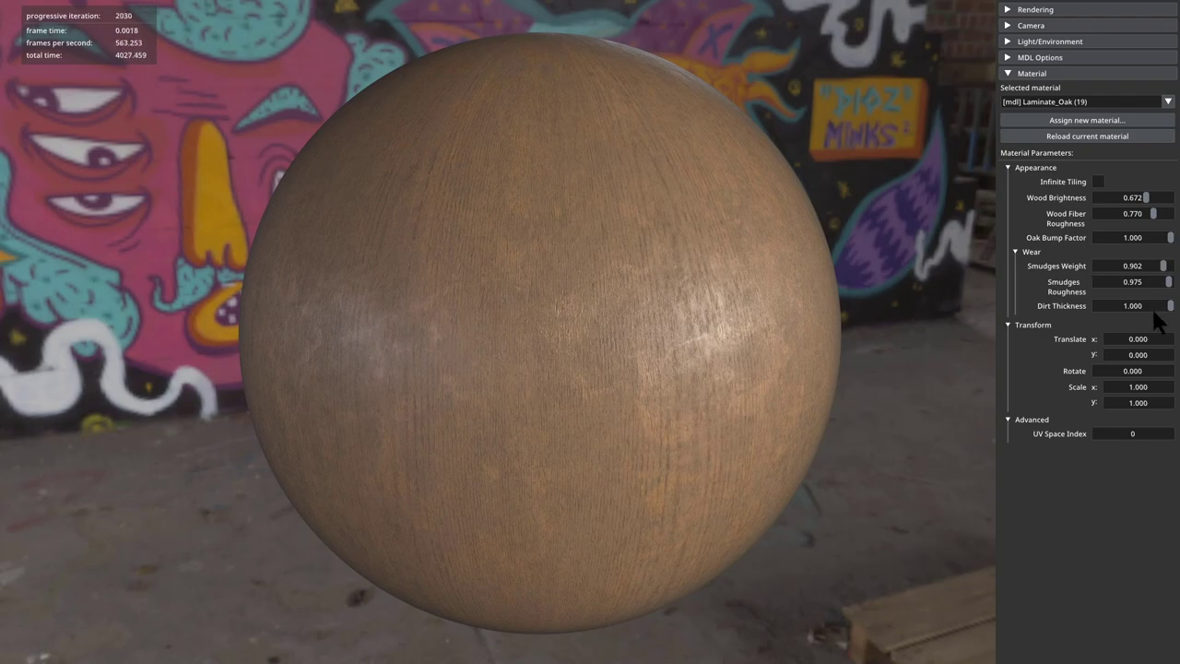
pyautogui.moveTo(1142, 305); pyautogui.dragTo(1085, 307)
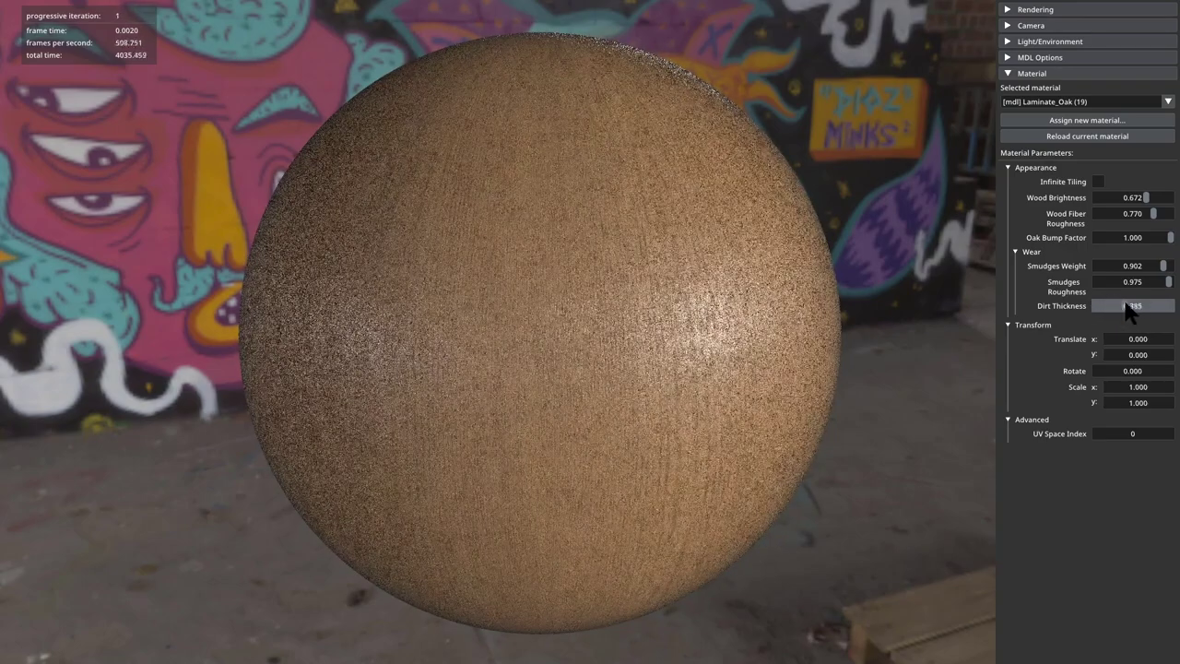